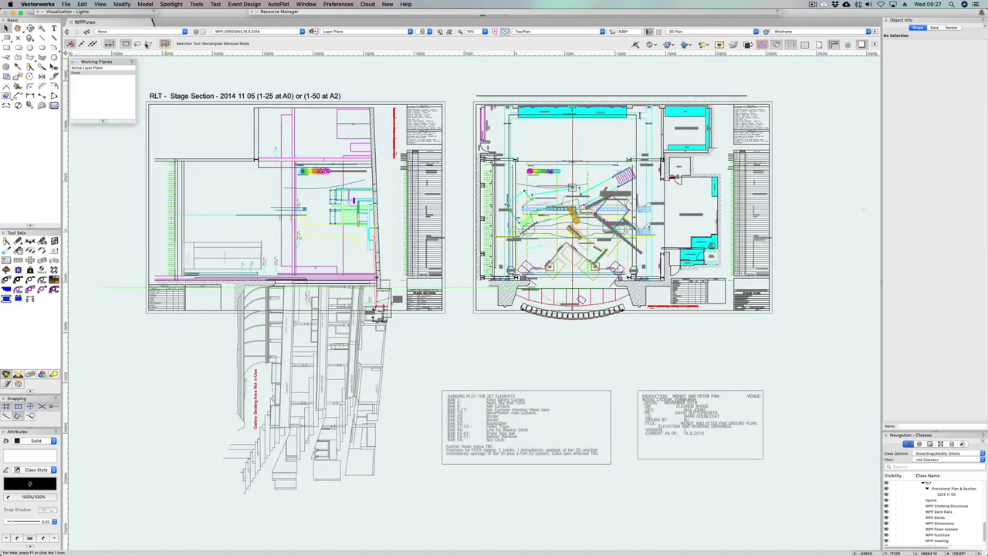
Move the whole stage plan by points so the centre point of its setting line sits on the internal origin
mouse_move(145, 68)
mouse_down()
mouse_move(525, 347)
mouse_move(796, 521)
mouse_up()
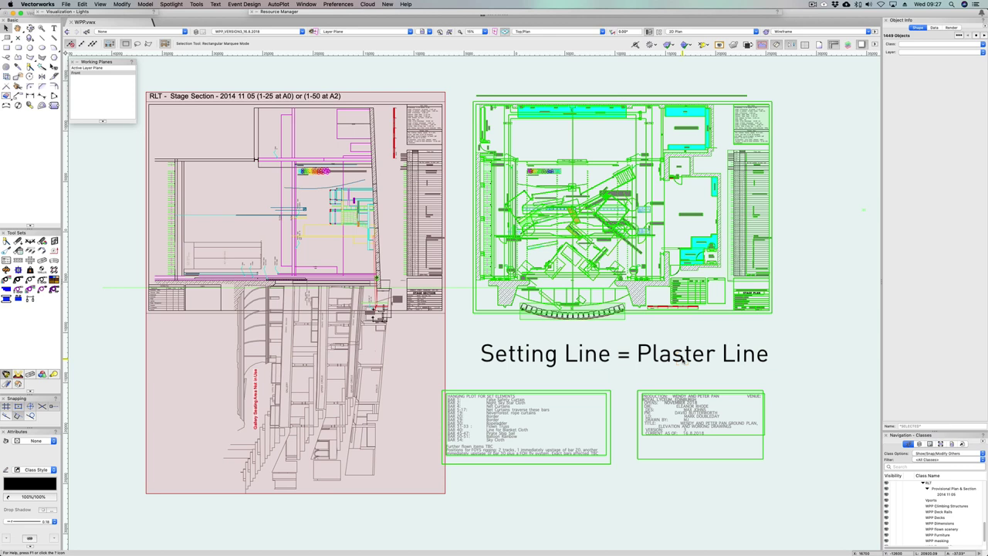
key(shift+m)
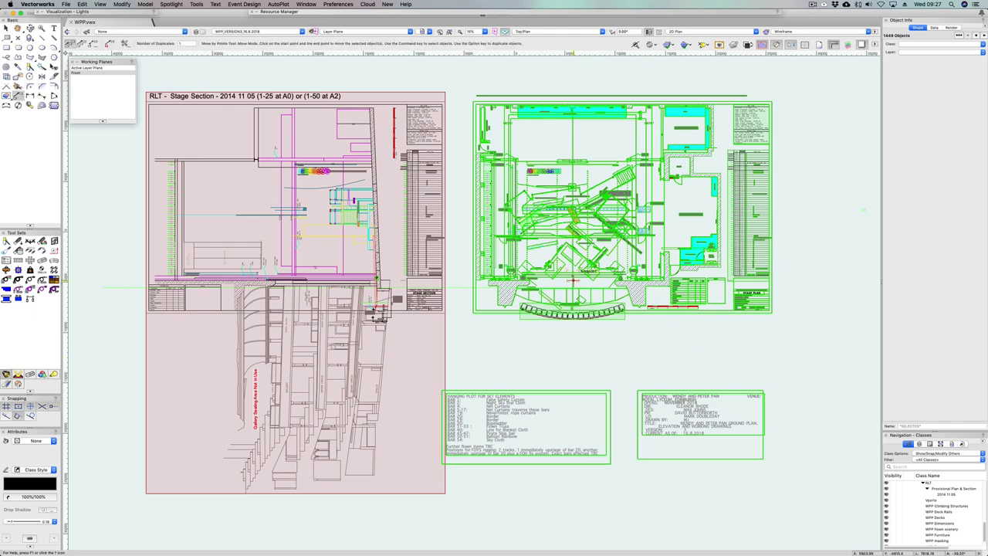
key(z)
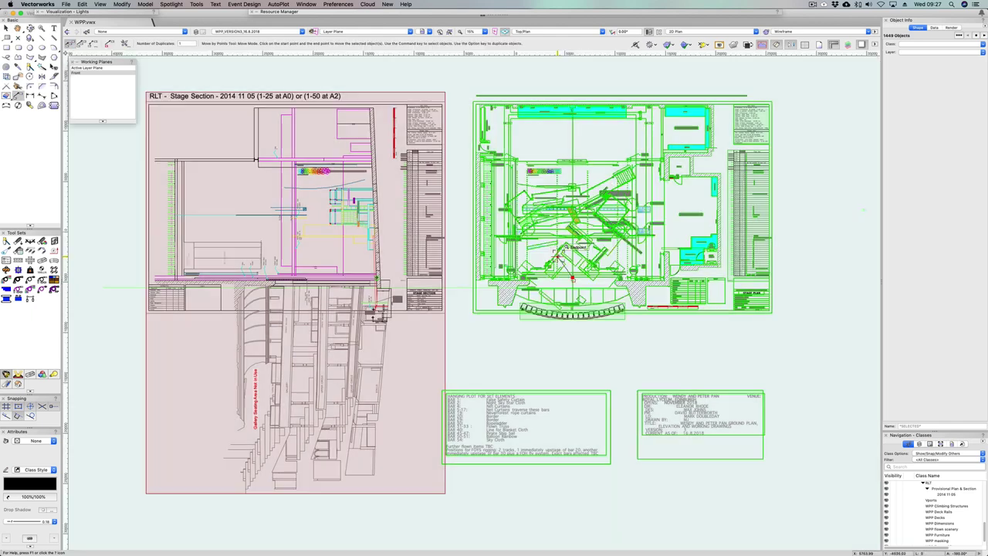
click(558, 255)
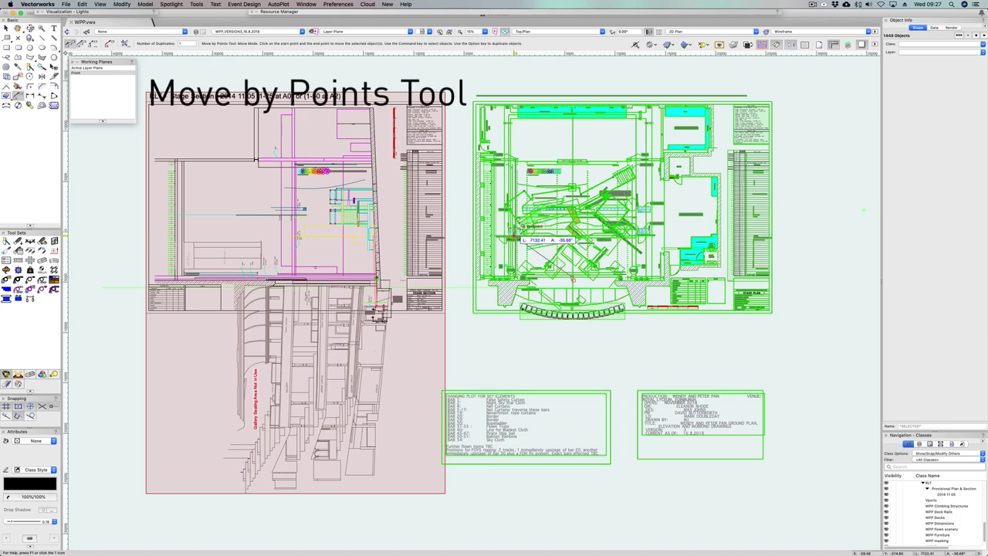
key(z)
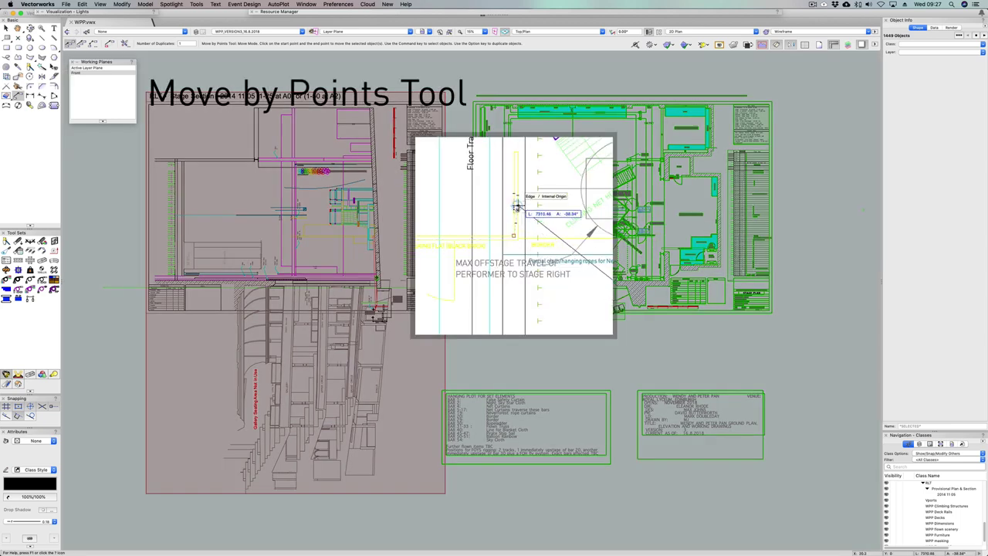
click(516, 207)
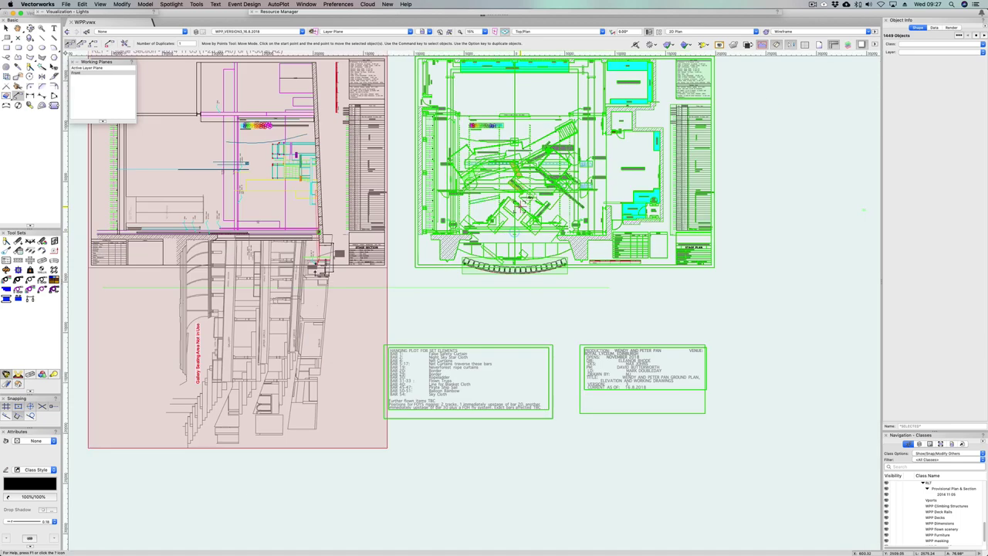
key(x)
key(x)
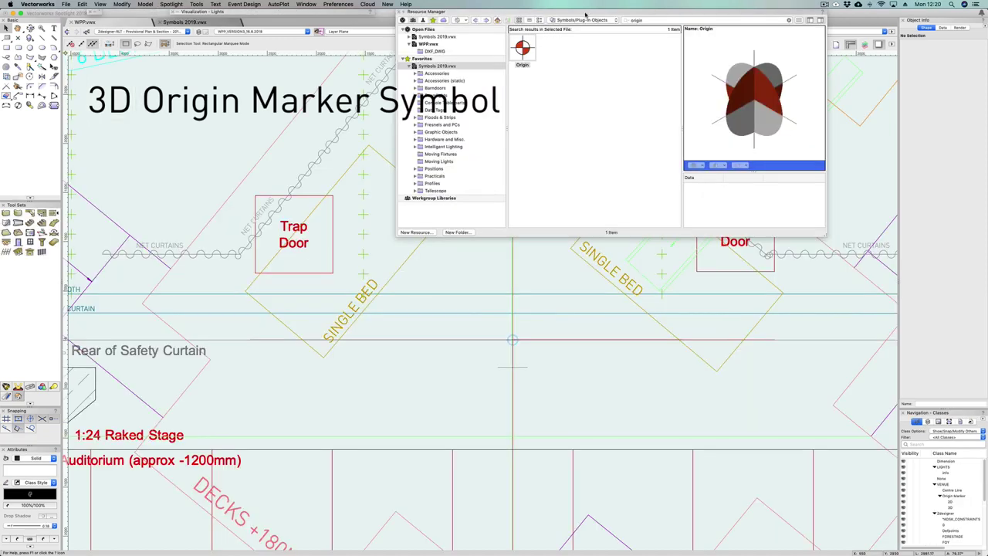
Insert the 3D Origin symbol at the internal origin, where the plan's centre line crosses the setting line
click(523, 49)
double_click(524, 49)
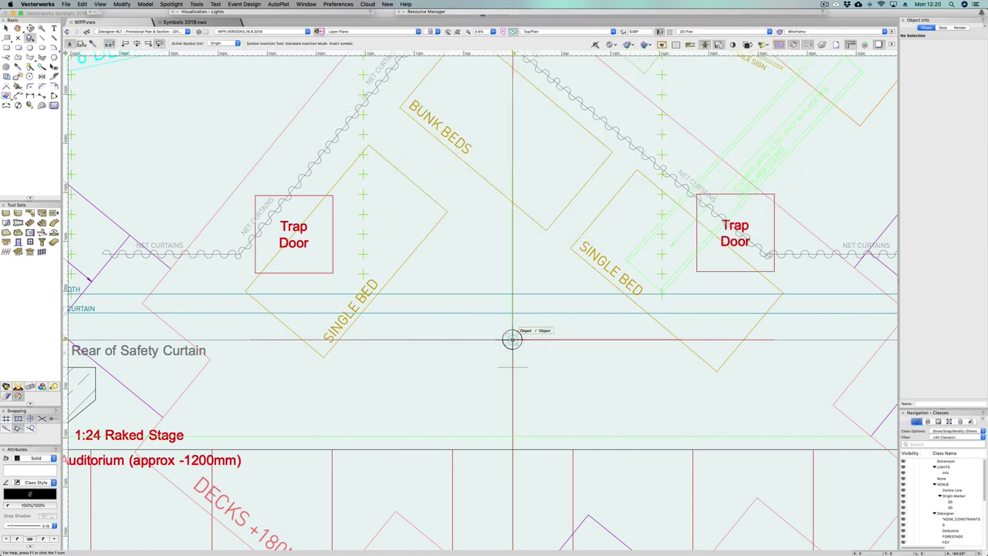
click(512, 340)
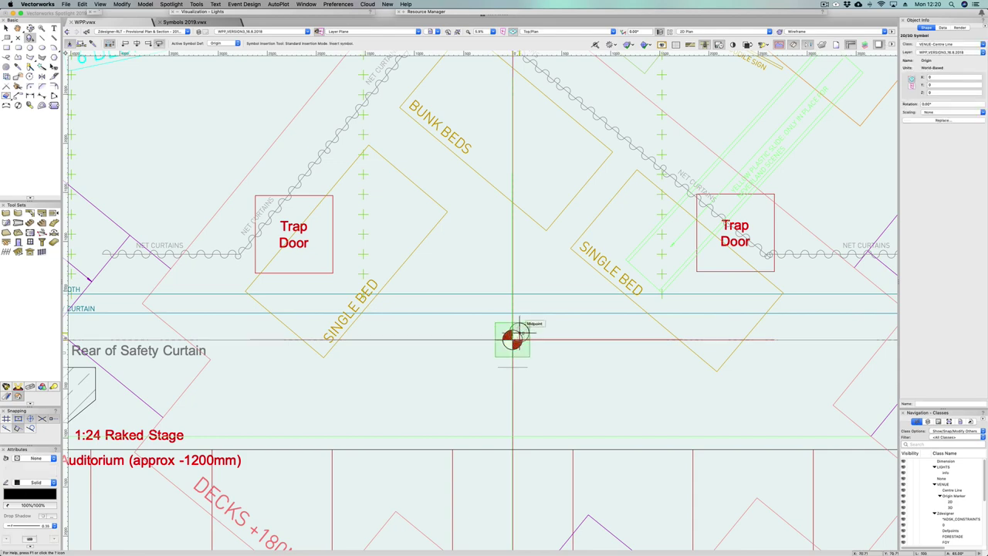
key(shift+c)
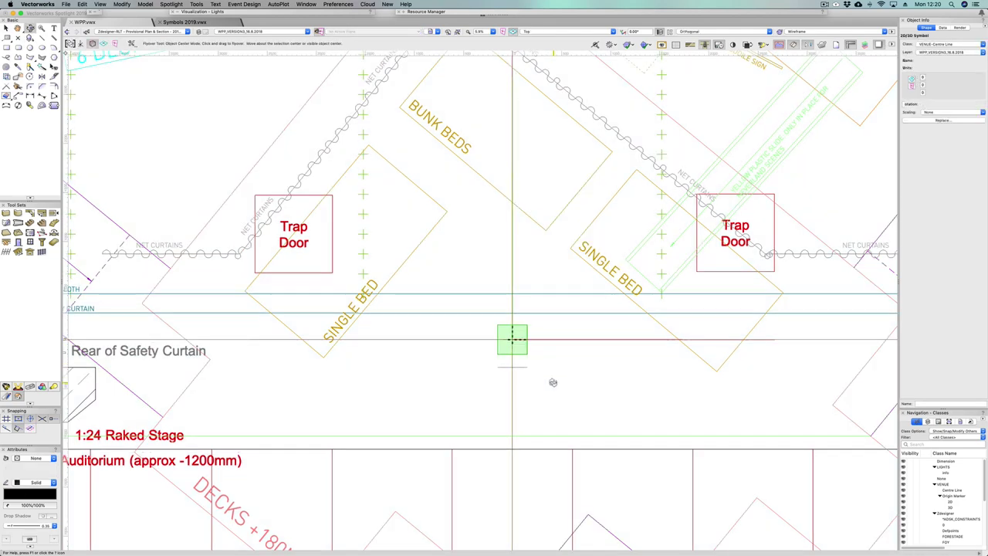
drag(552, 382, 716, 204)
mouse_move(583, 317)
mouse_down()
mouse_move(627, 298)
mouse_move(657, 254)
mouse_move(529, 304)
mouse_move(409, 302)
mouse_move(558, 275)
mouse_up()
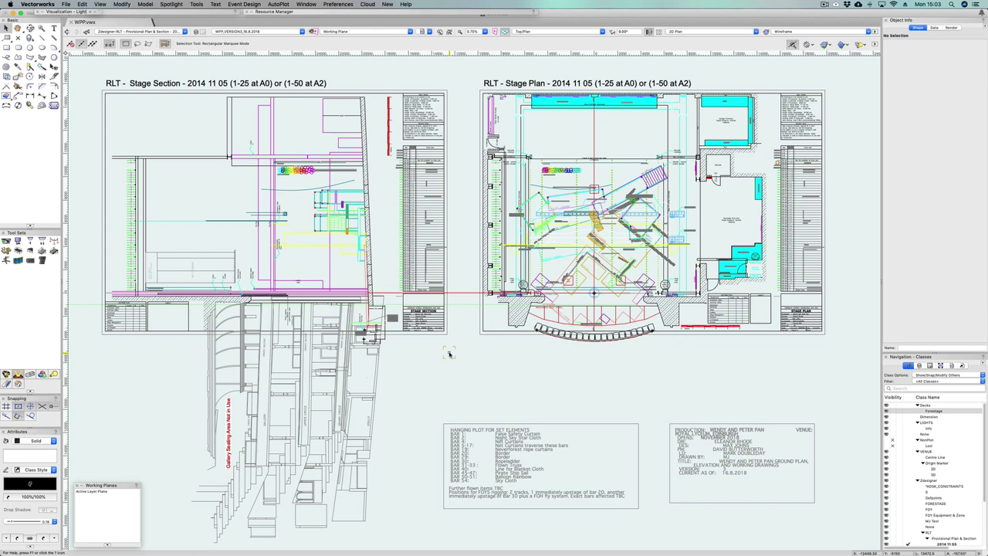
Copy the origin marker by points from the plan's origin to the stage section, where the zero-level line meets the wall's stage-side face
click(448, 334)
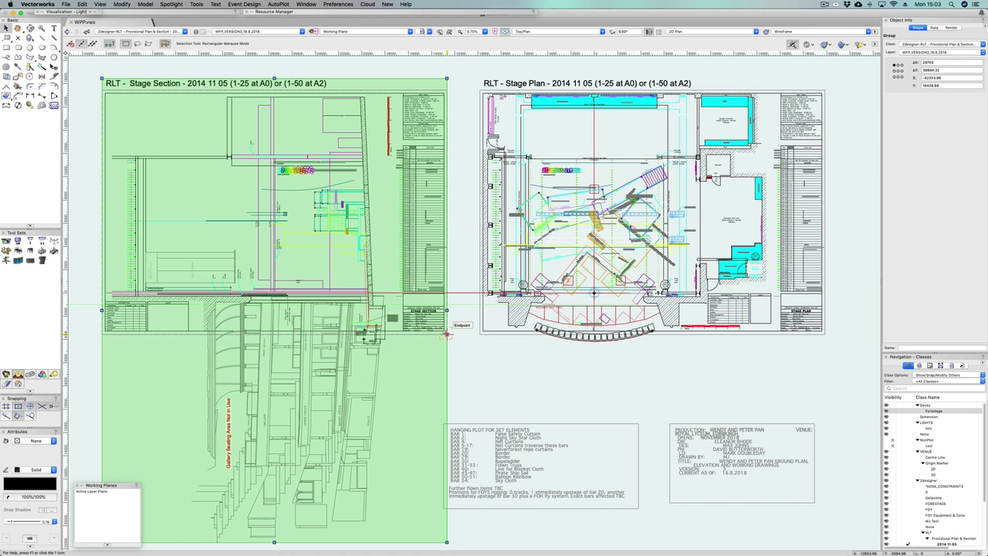
click(517, 383)
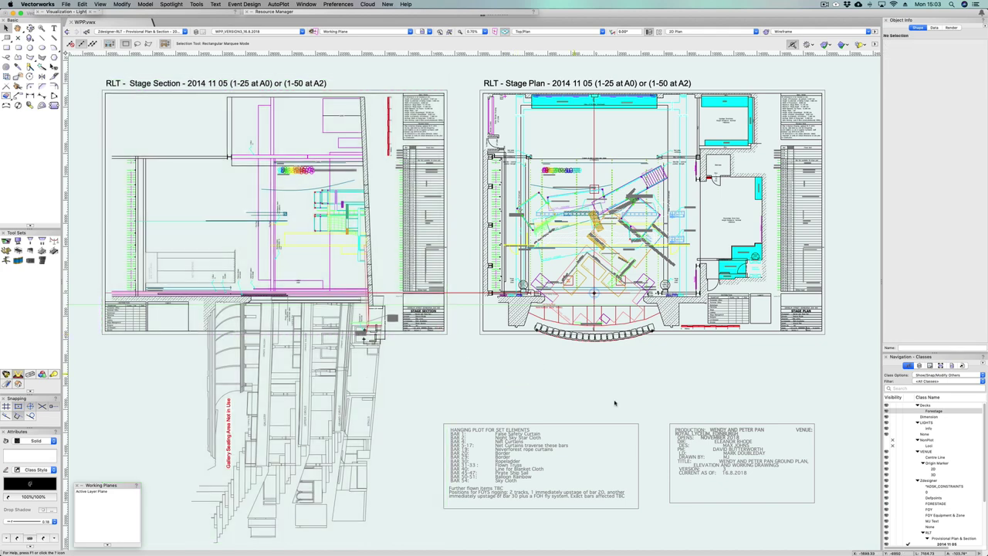
scroll(599, 291, up, 10)
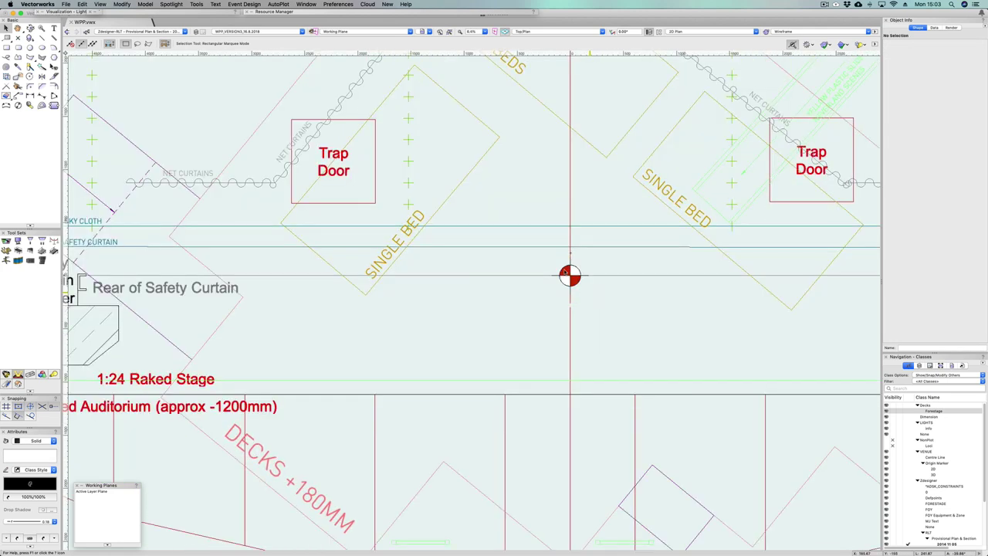
drag(545, 252, 623, 325)
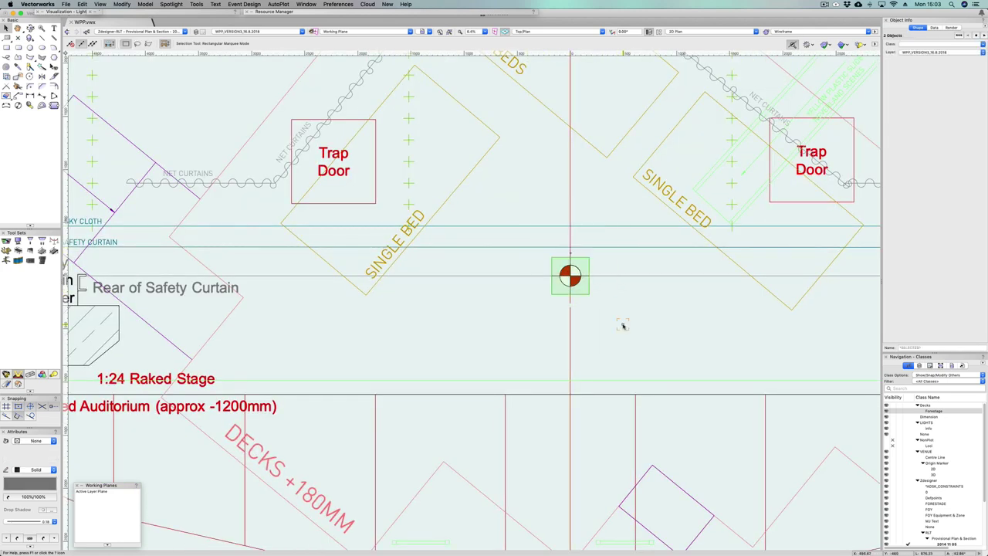
key(shift+m)
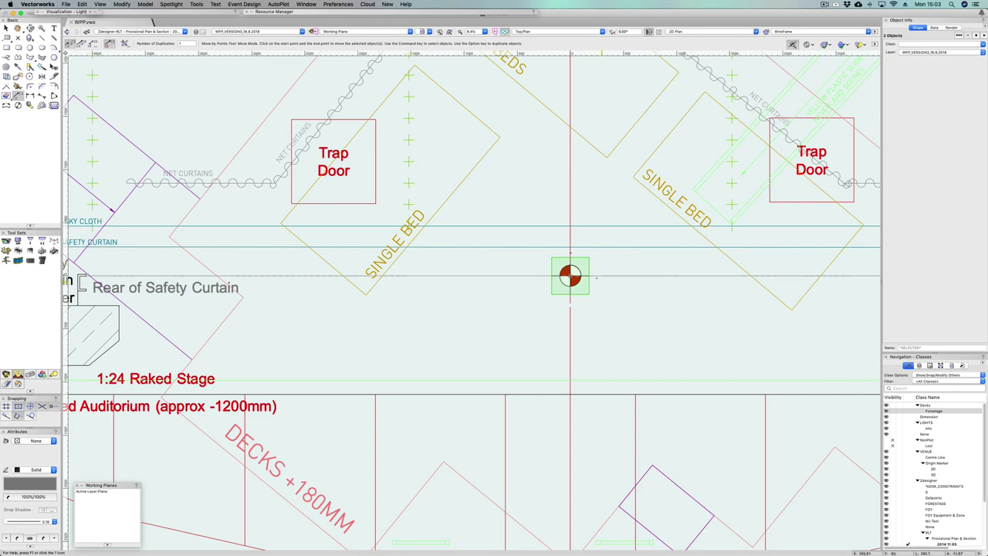
click(569, 275)
scroll(489, 335, down, 3)
scroll(486, 337, up, 3)
scroll(486, 337, left, 5)
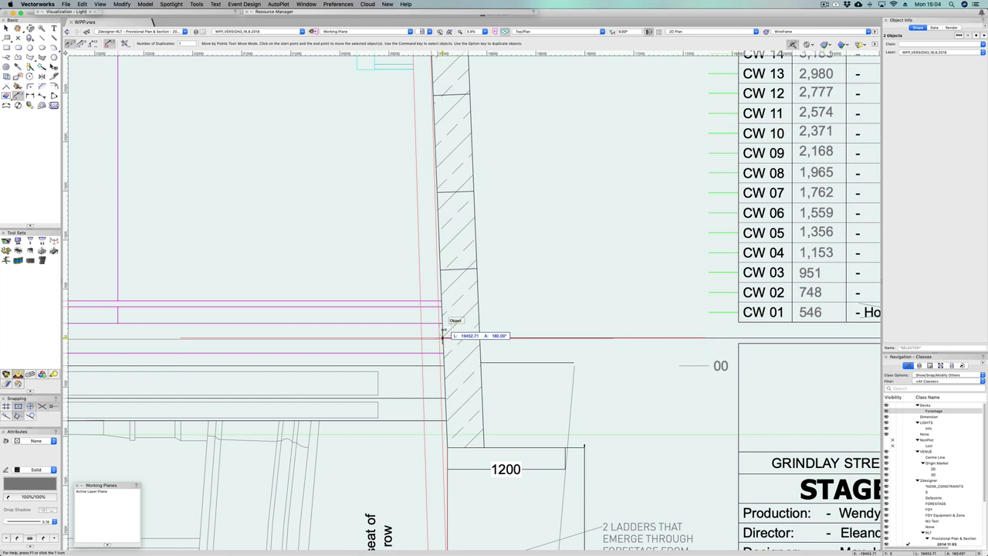
scroll(444, 336, up, 3)
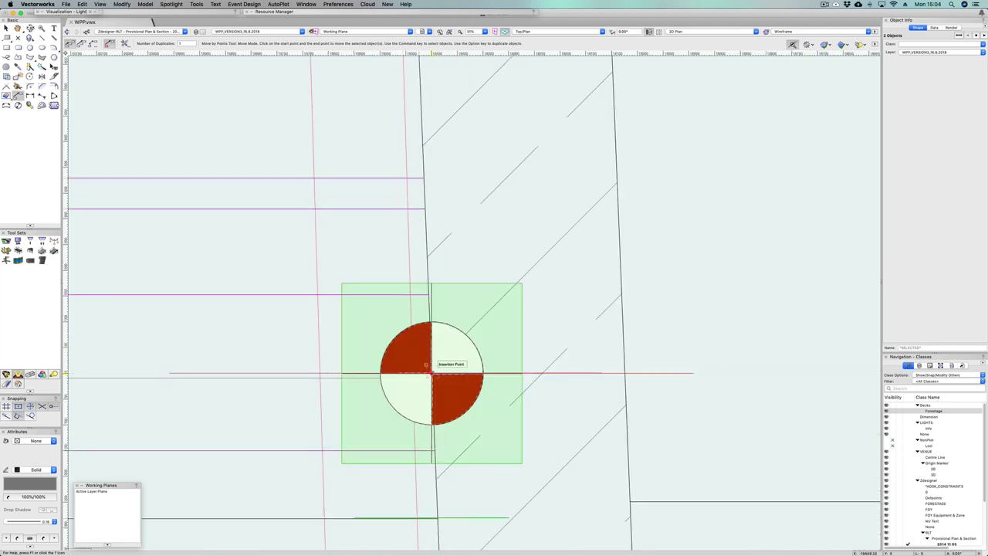
scroll(430, 372, down, 5)
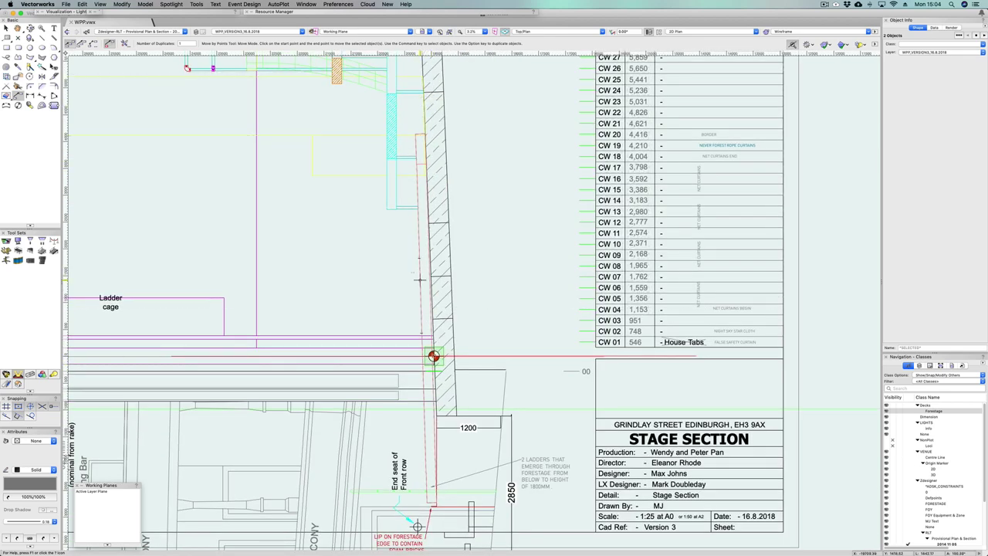
key(x)
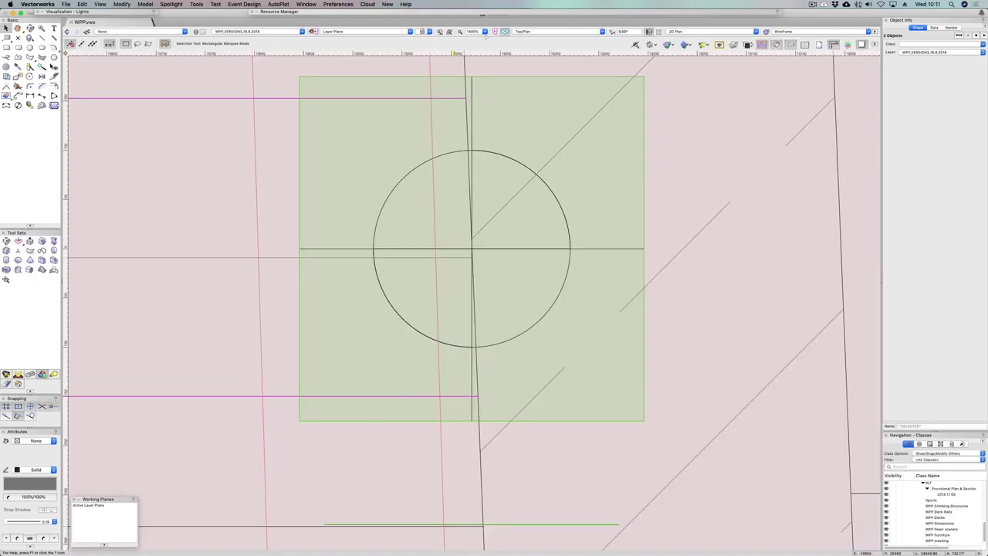
In a right isometric wireframe view, set a vertical three-point working plane through the section's origin marker, facing the front
key(super+3)
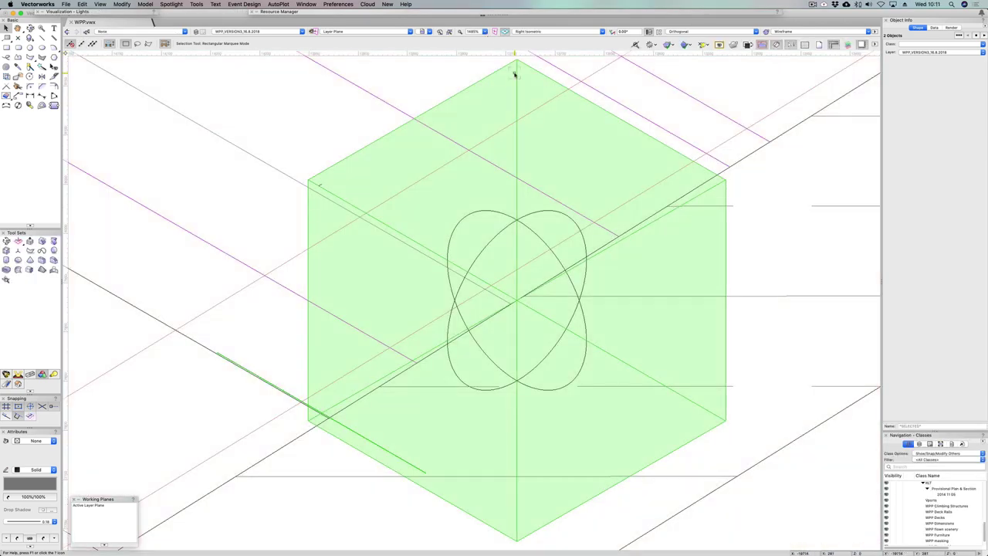
key(super+shift+g)
scroll(515, 73, down, 3)
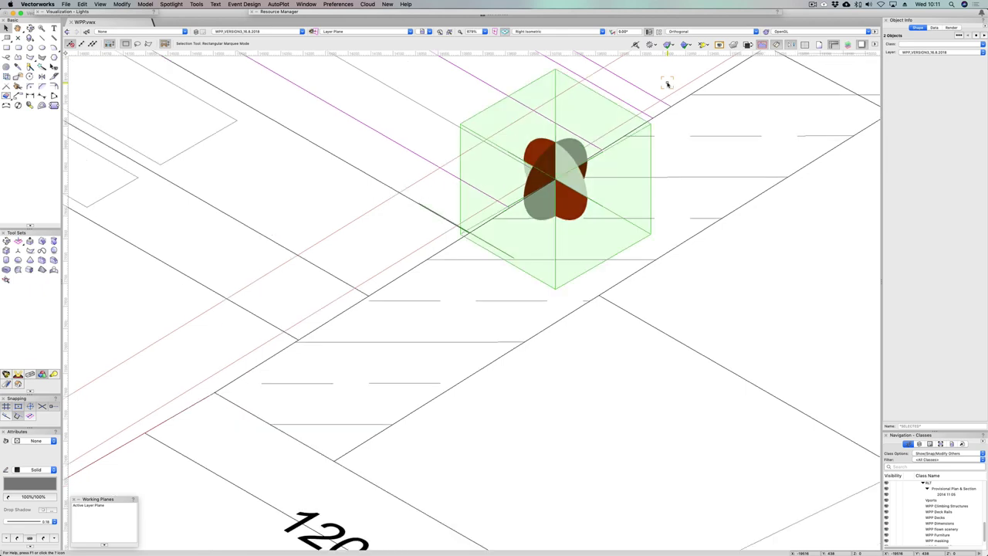
key(super+shift+w)
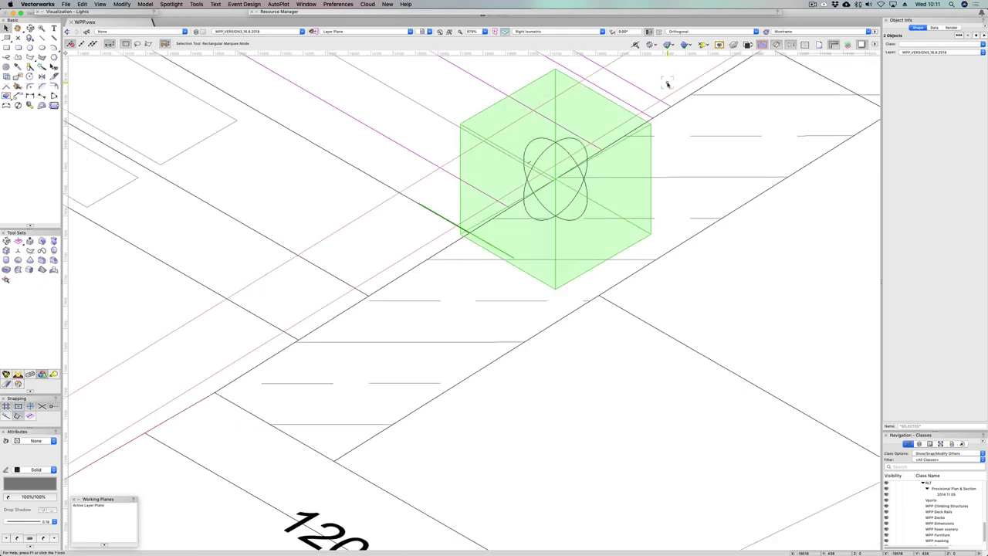
click(18, 241)
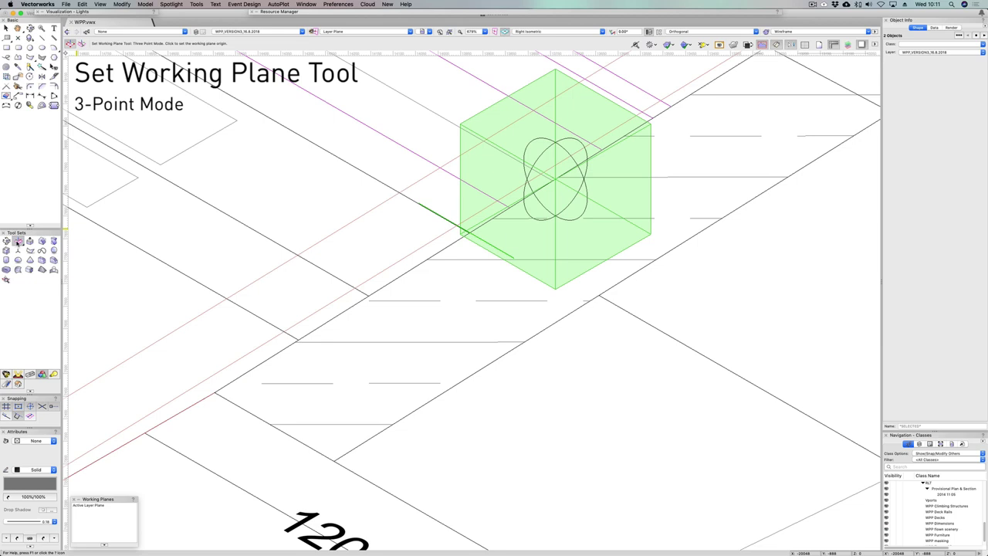
click(555, 179)
click(658, 236)
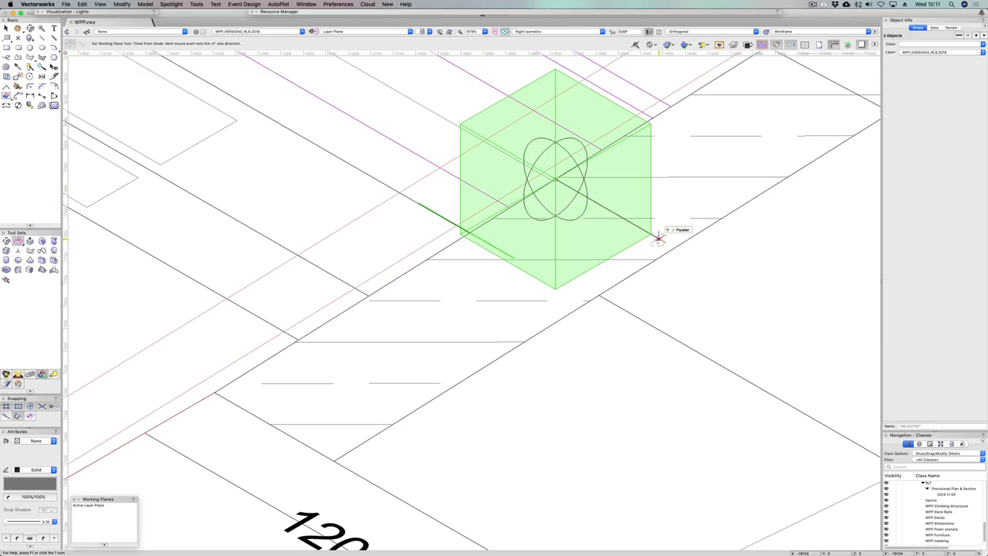
click(554, 82)
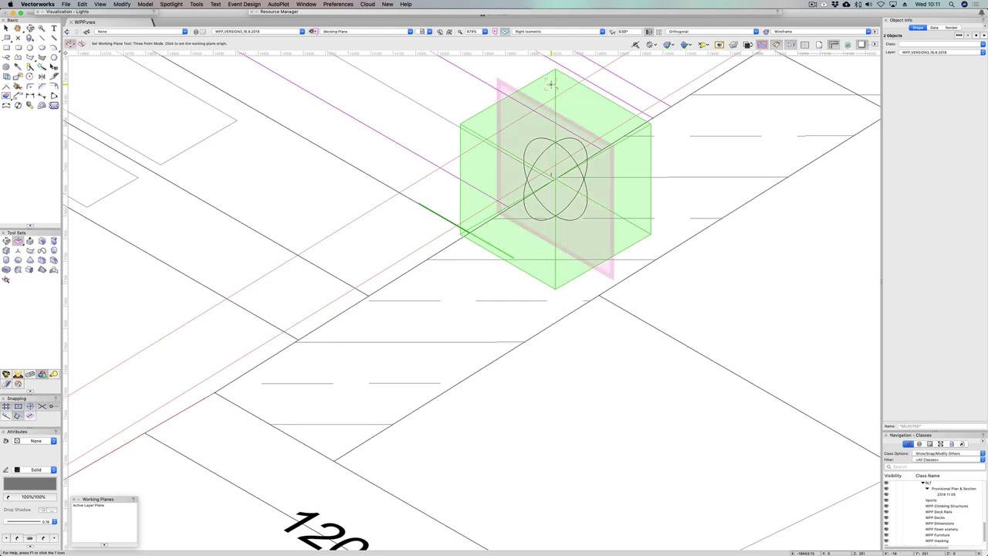
Save the current working plane under the name Front
click(104, 546)
click(120, 519)
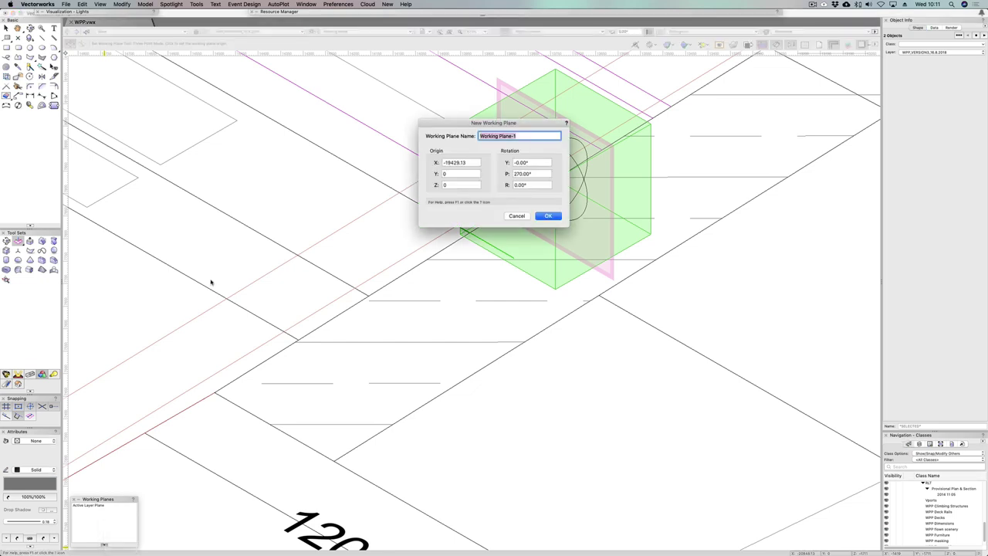
text(Front)
click(548, 216)
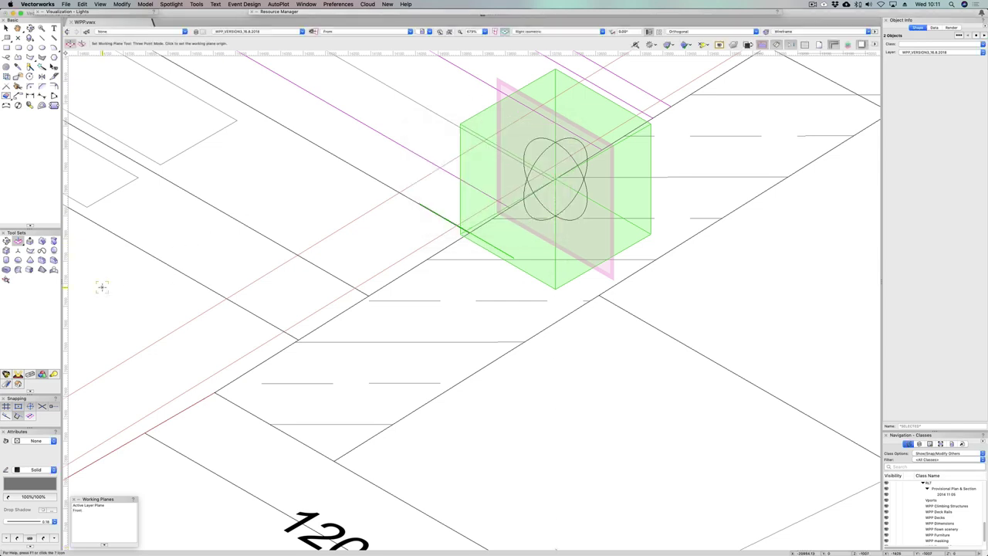
Rotate the stage section group about its origin marker on the Front working plane so the section stands upright
key(x)
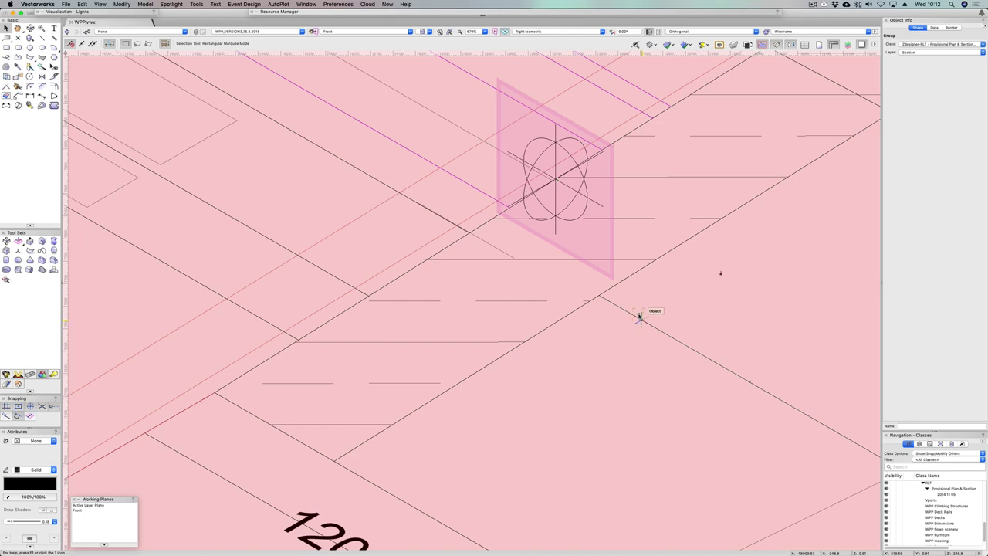
key(shift+r)
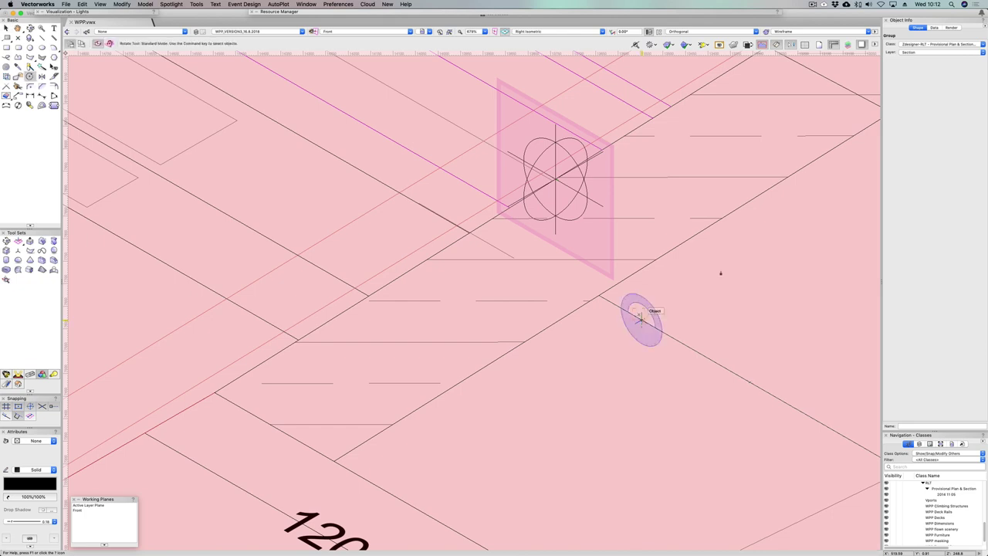
click(556, 180)
click(609, 208)
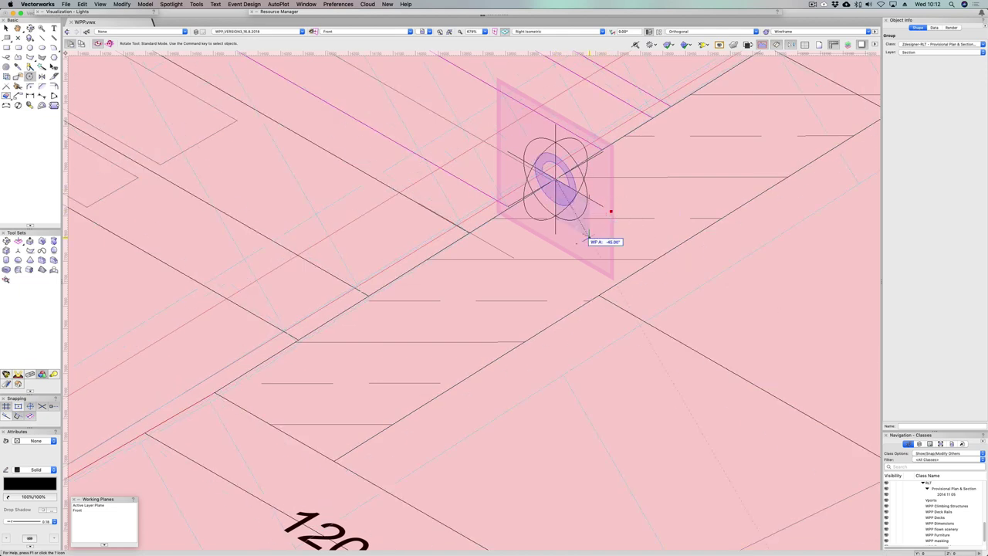
click(555, 270)
scroll(554, 263, down, 5)
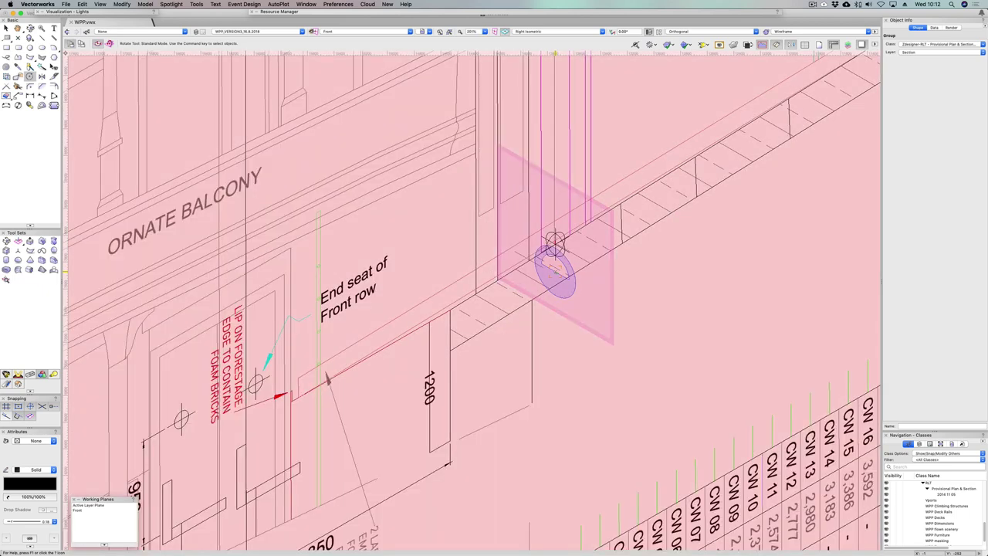
scroll(555, 244, down, 10)
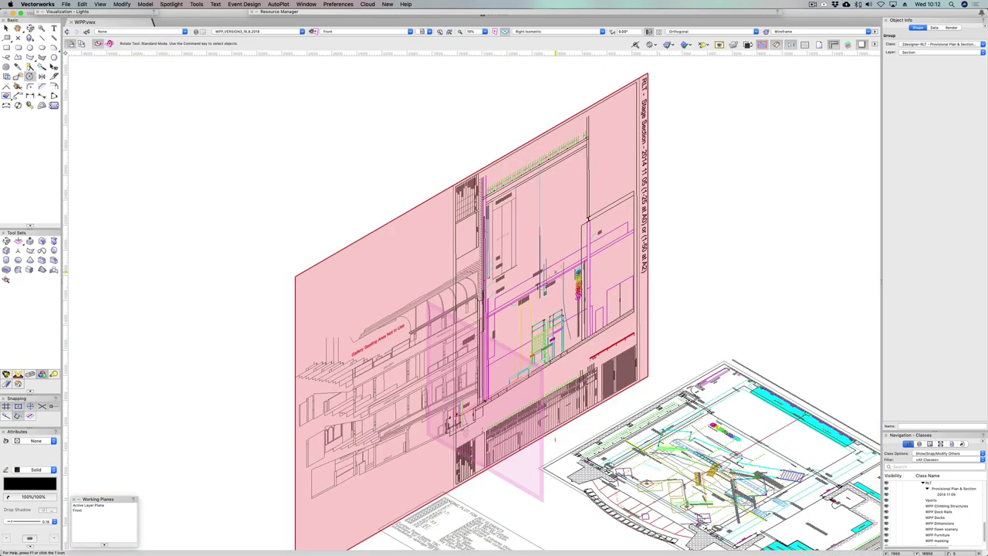
key(x)
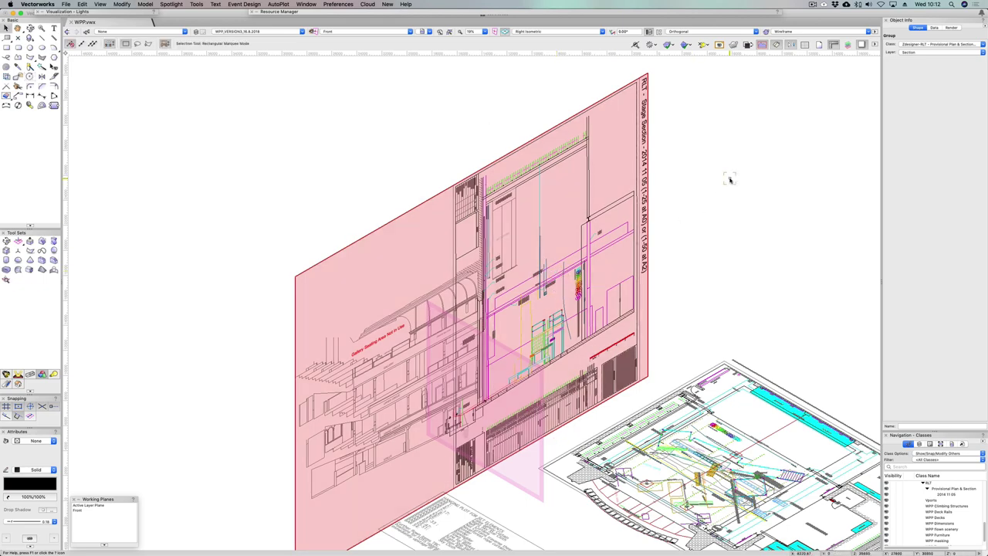
key(super+6)
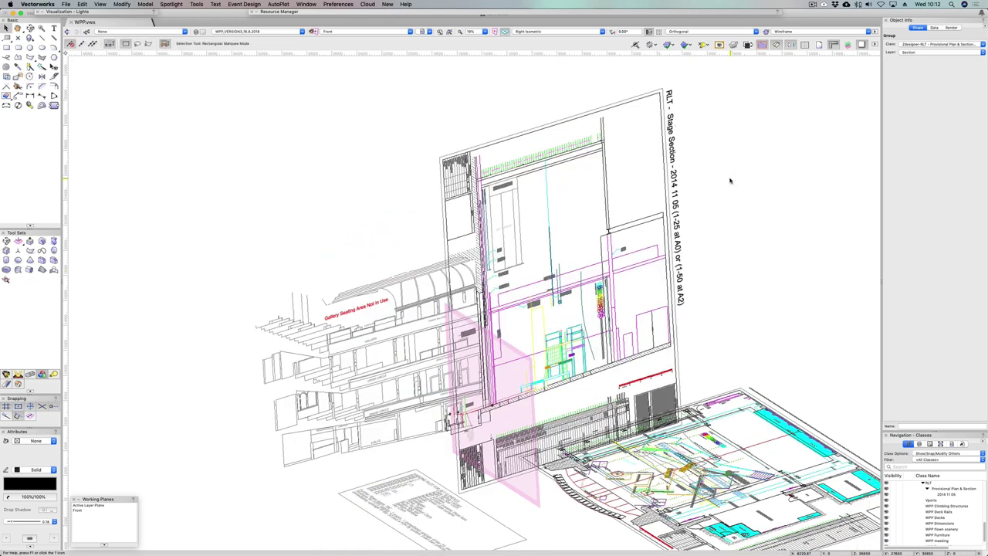
Check the upright stage section in the left, left isometric and right isometric standard views
key(super+4)
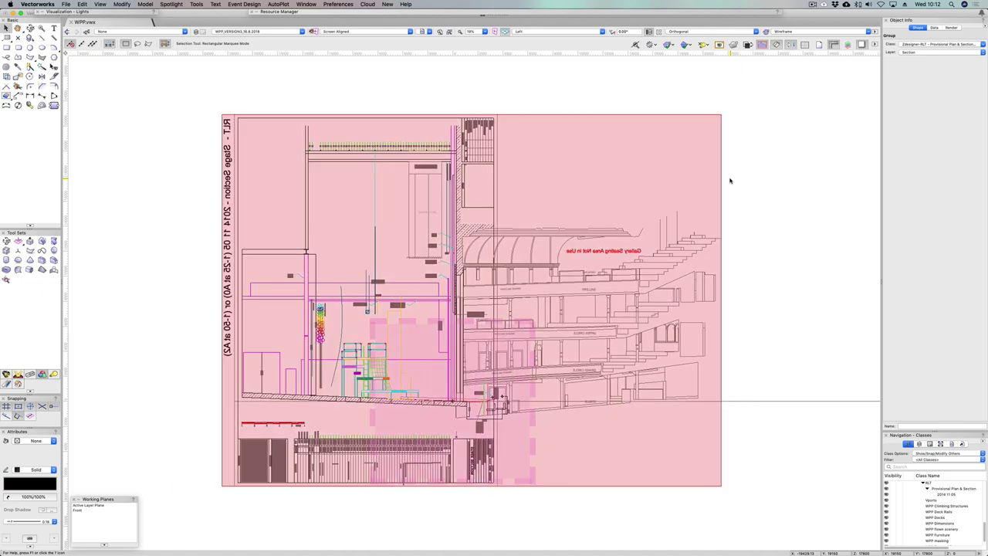
key(super+2)
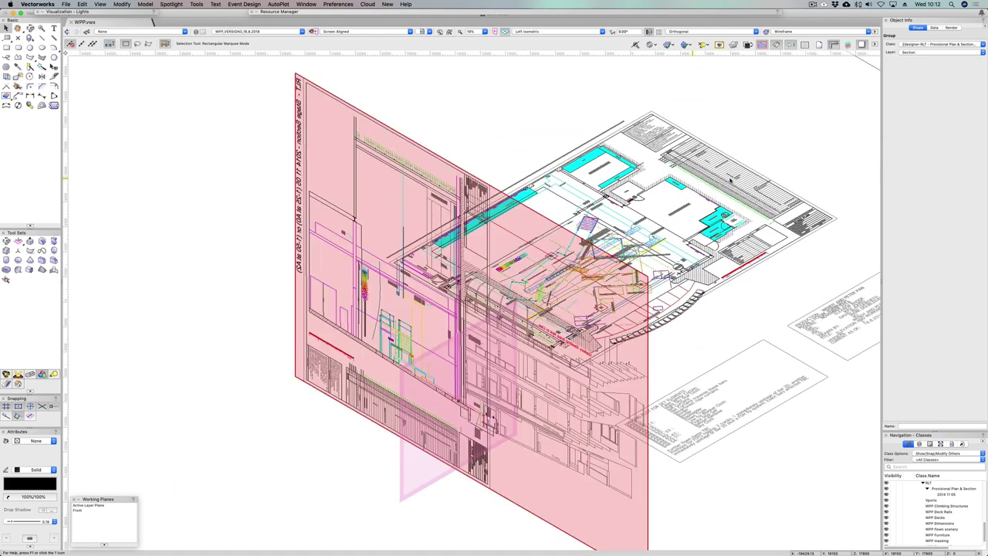
key(super+3)
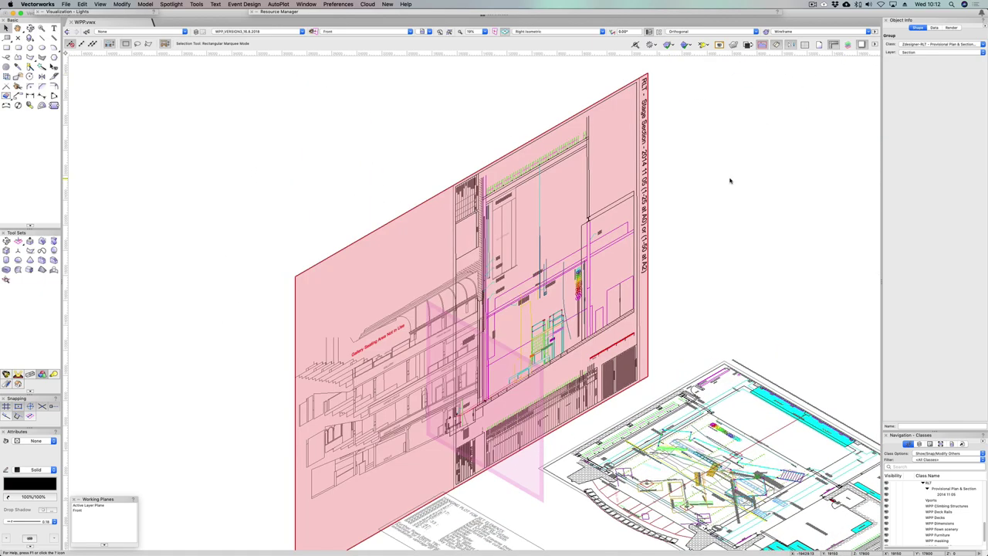
key(super+6)
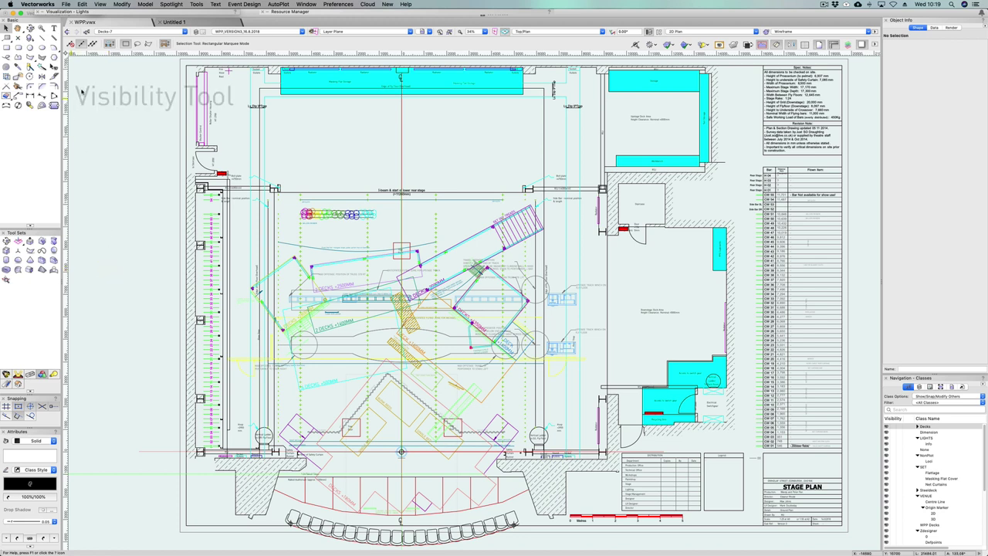
Use the Visibility tool on the forestage deck polygon to show only the selected object's class, and keep that option in its preferences
click(53, 68)
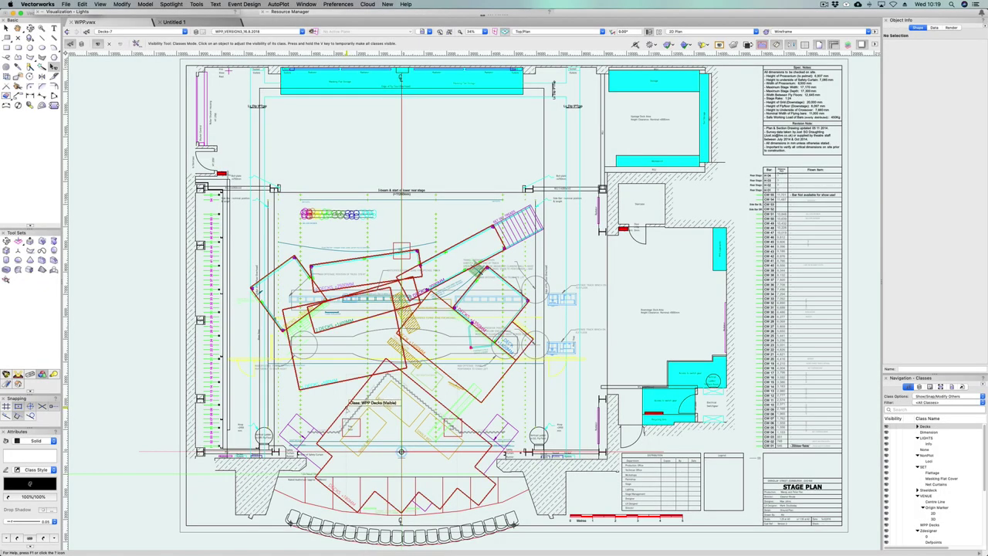
click(349, 401)
key(x)
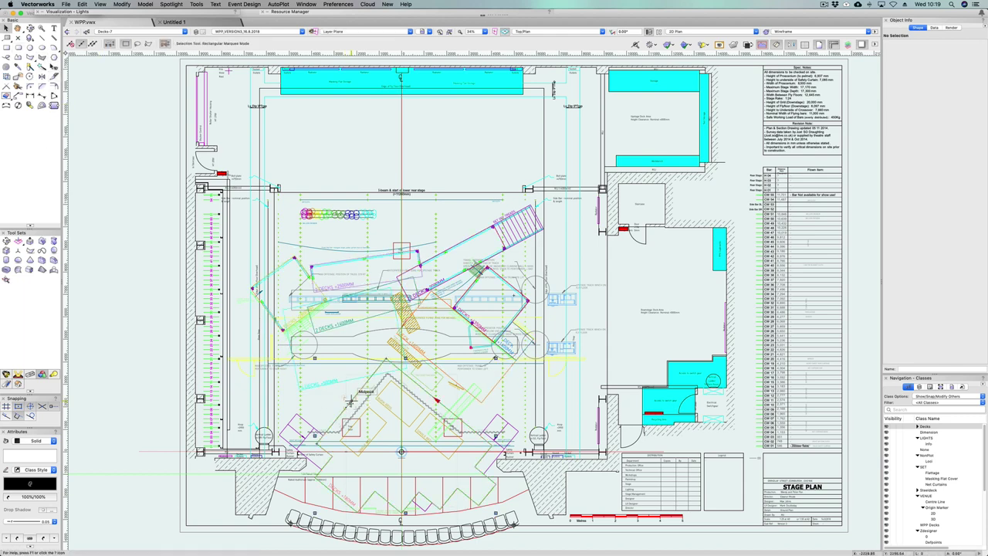
click(350, 400)
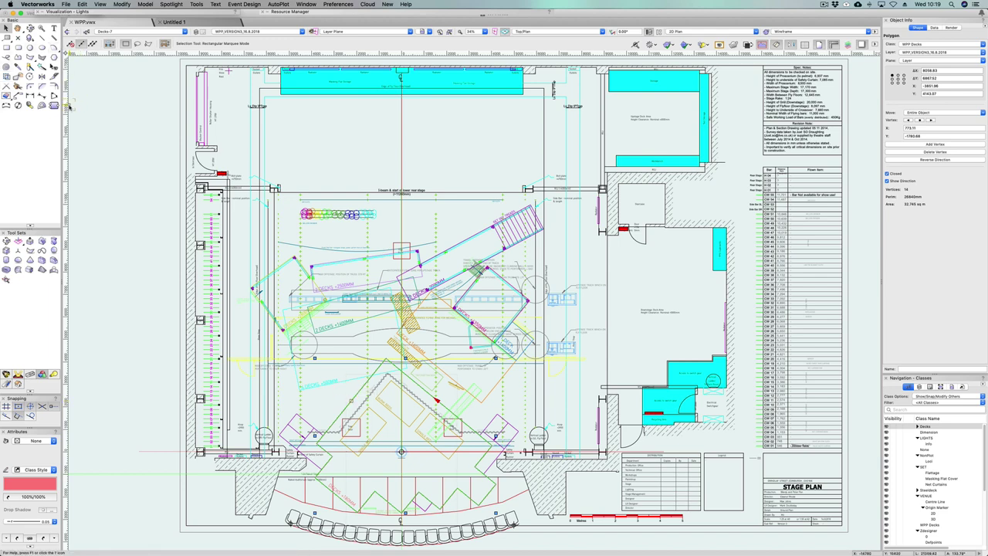
click(52, 66)
double_click(53, 67)
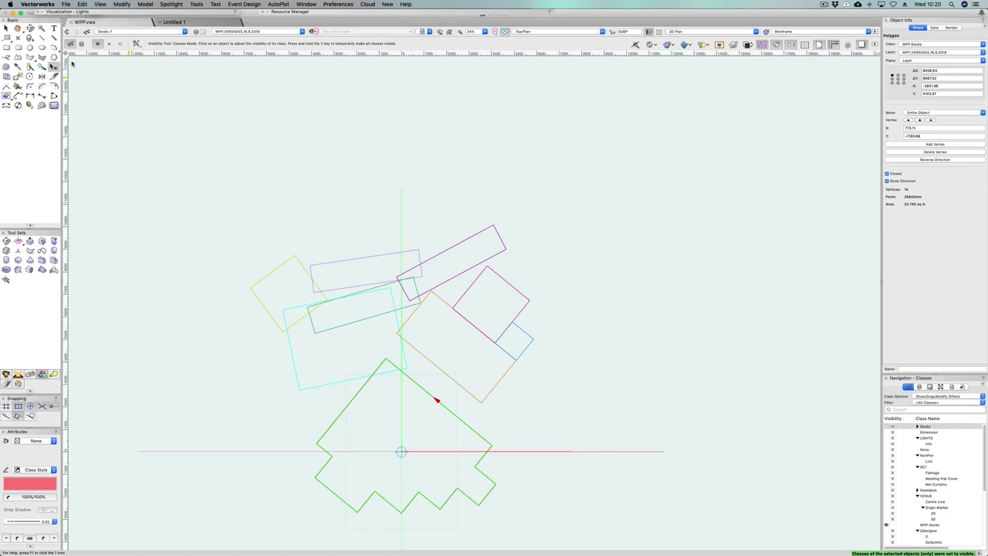
click(137, 43)
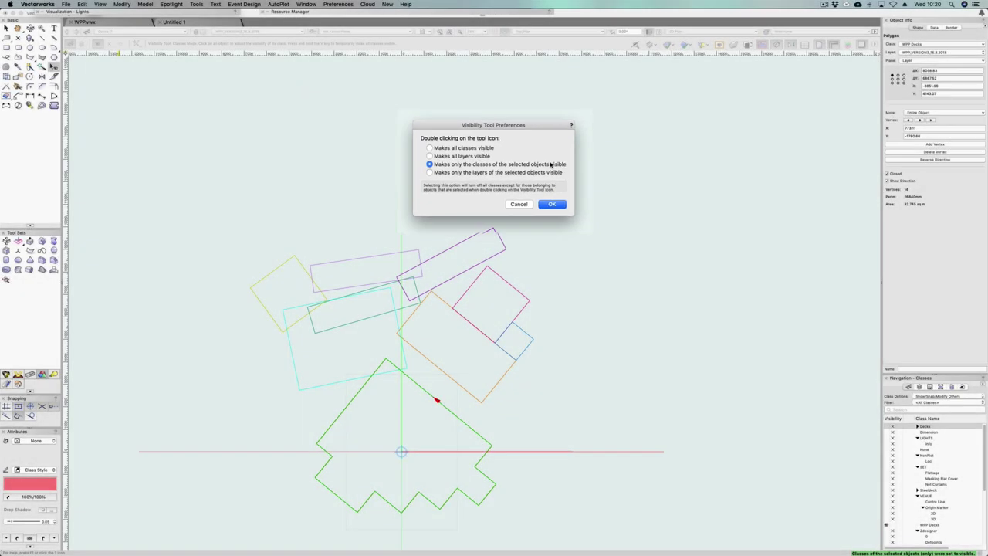
click(552, 205)
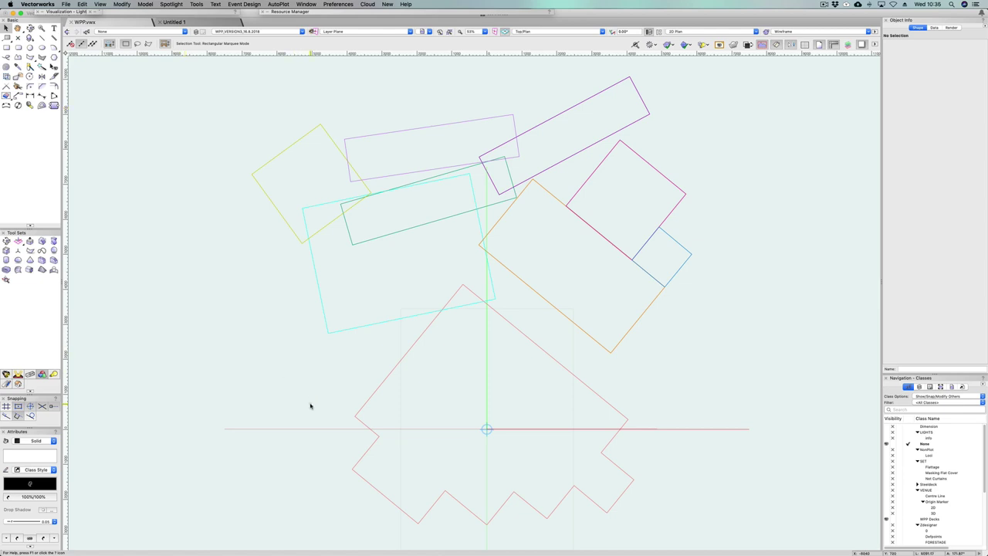
Create a stage from the forestage deck polygon with a stage height of 180, keeping the other default settings
click(407, 352)
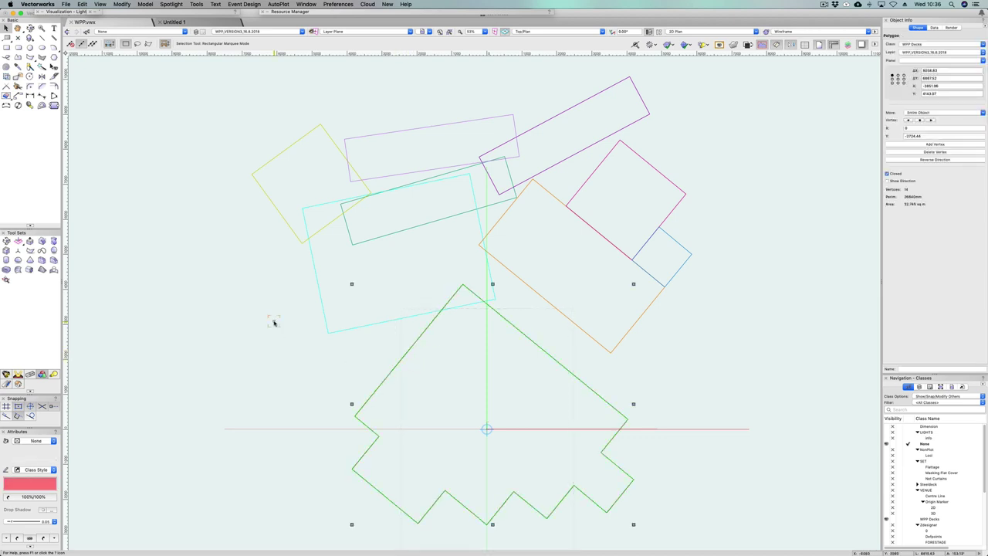
click(243, 4)
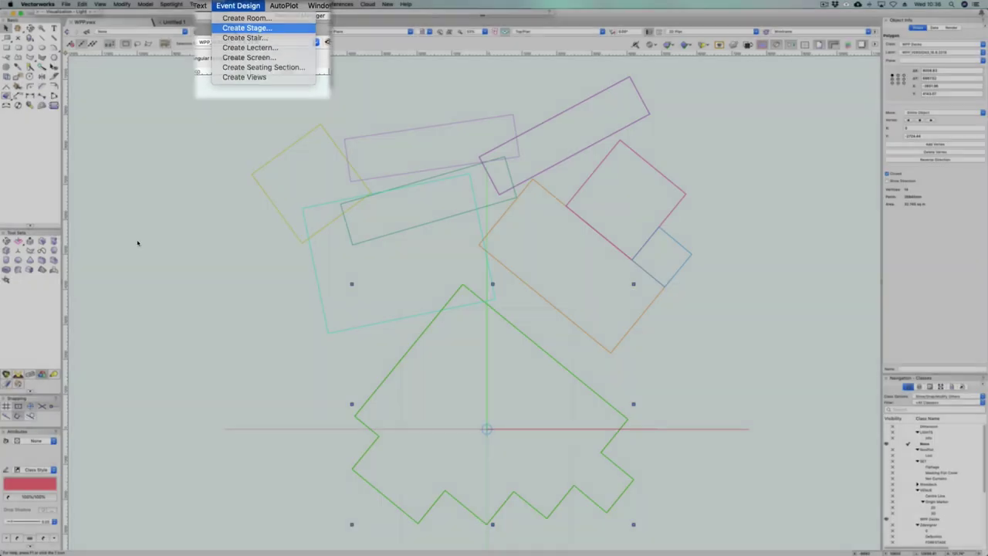
click(244, 26)
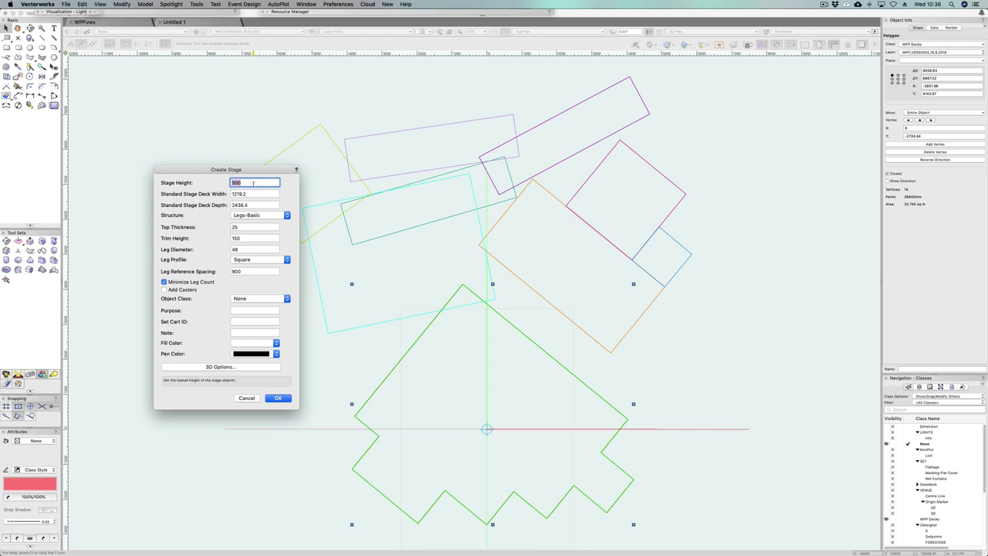
text(180)
click(278, 398)
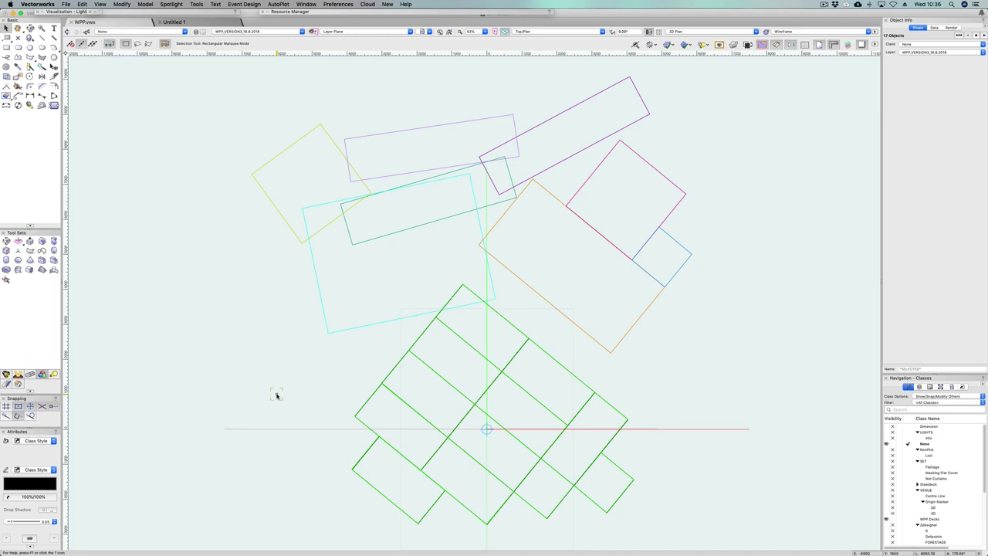
click(284, 395)
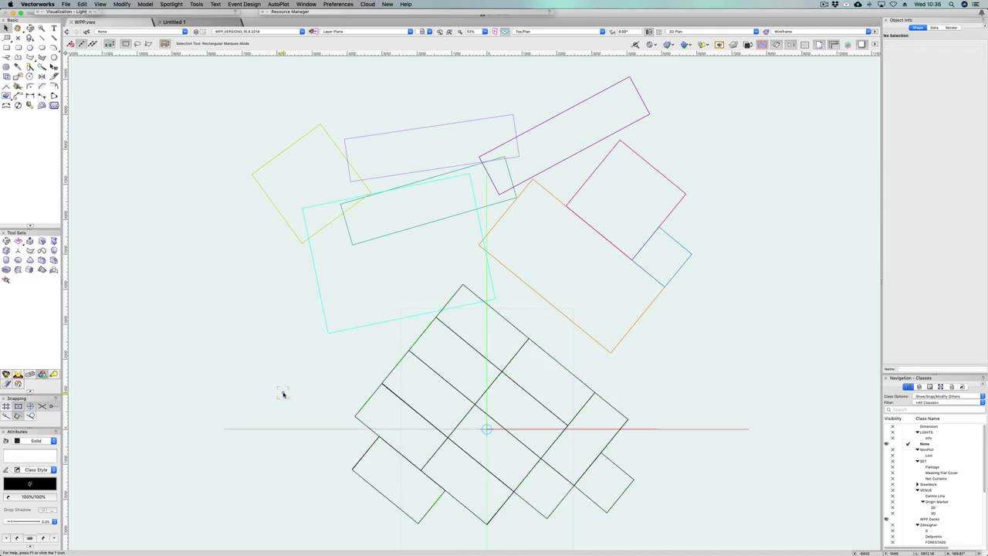
click(353, 327)
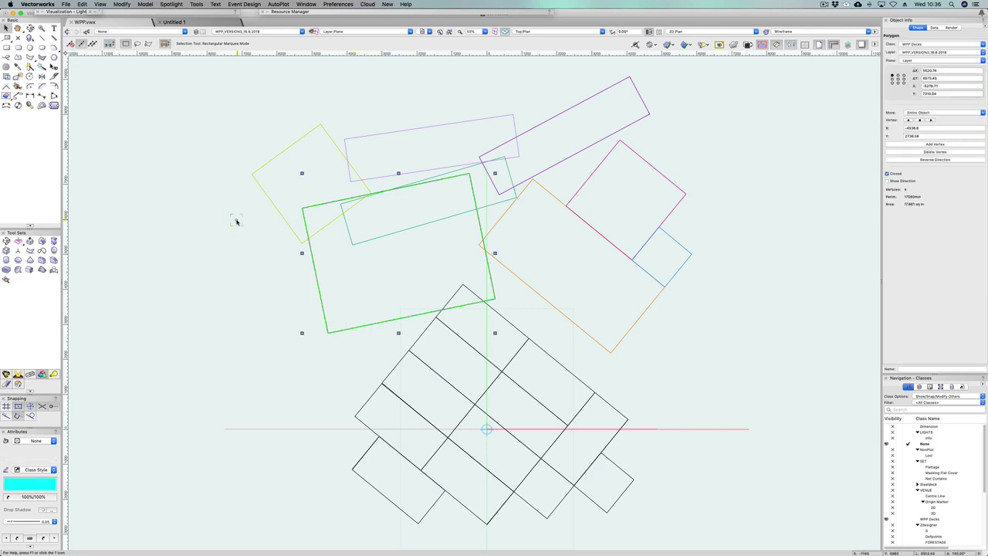
click(254, 178)
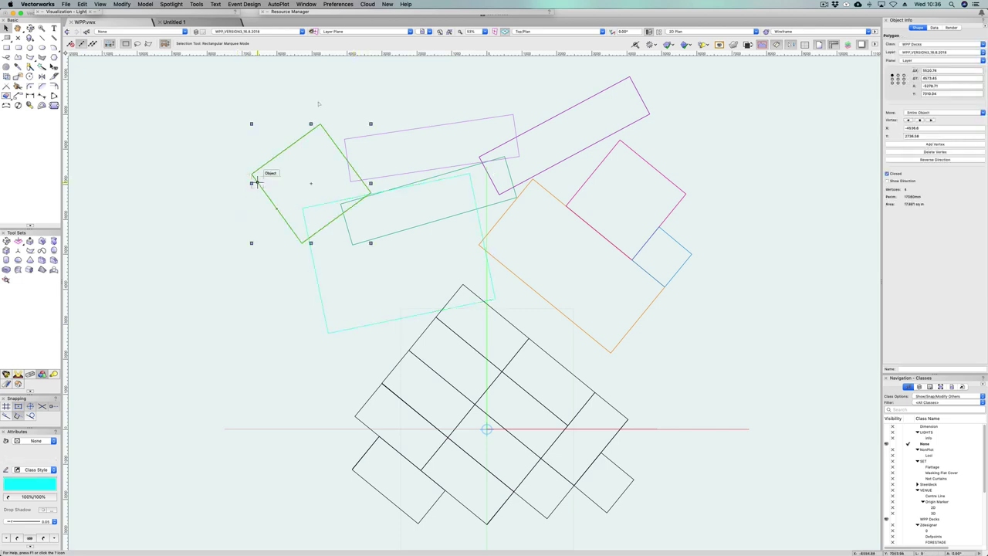
click(410, 129)
click(555, 116)
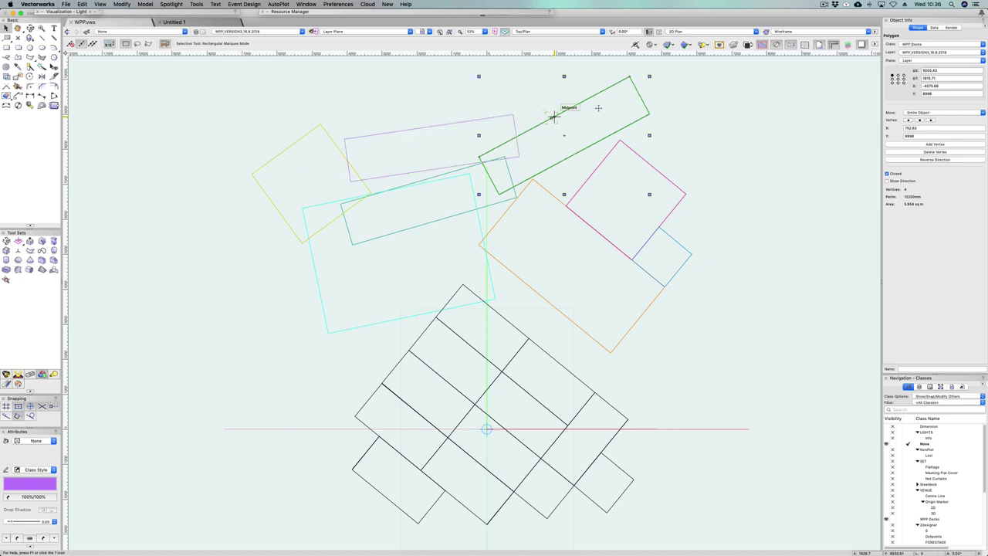
click(707, 124)
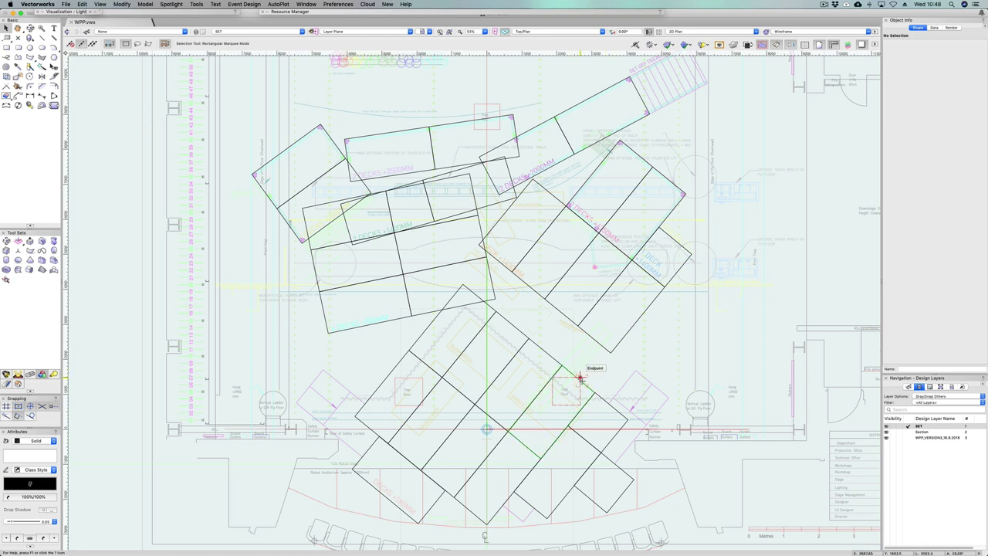
Examine the heights of individual stage decks on the SET layer and the whole deck layout in 3D with the Flyover tool
click(580, 378)
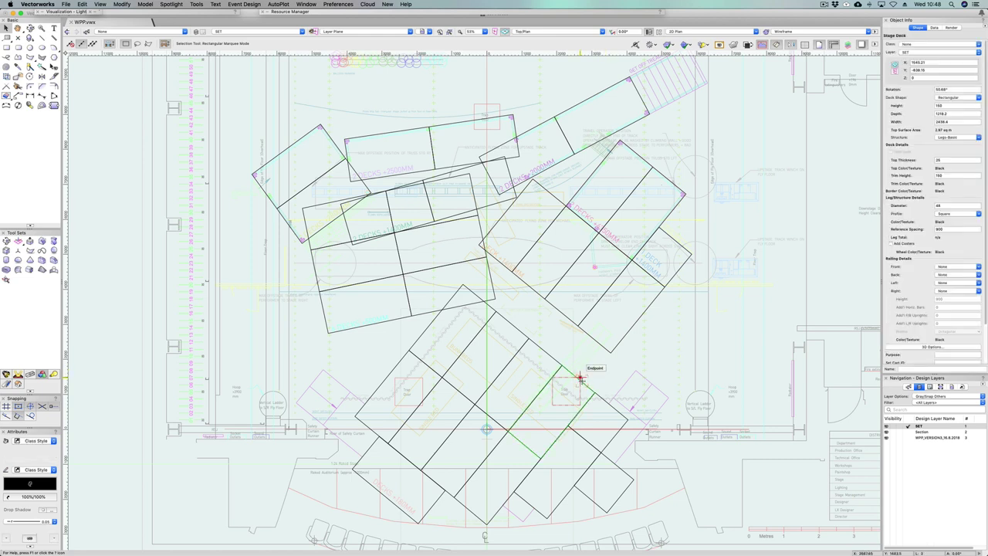
click(369, 321)
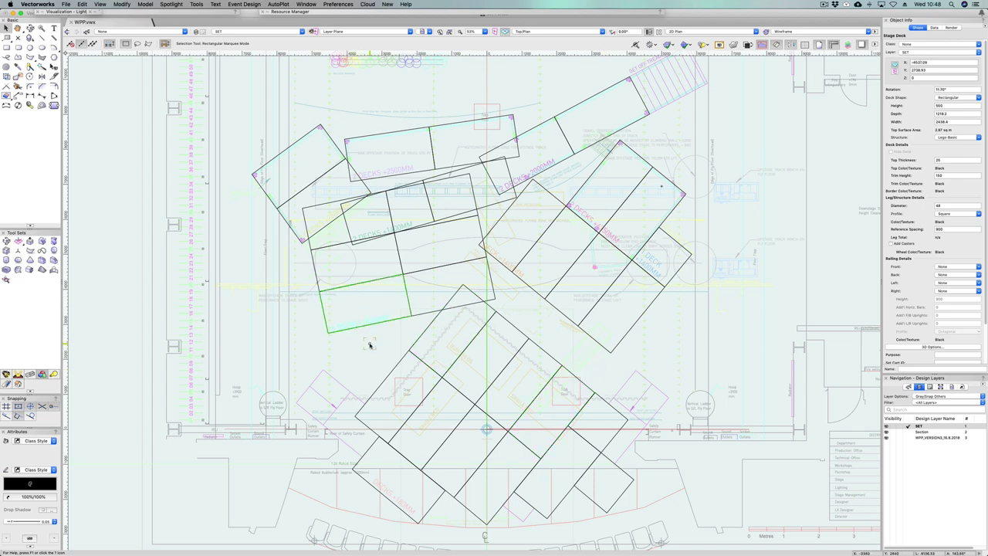
key(shift+c)
mouse_move(379, 403)
mouse_down()
mouse_move(534, 208)
mouse_move(443, 198)
mouse_move(322, 203)
mouse_move(302, 179)
mouse_move(379, 188)
mouse_move(363, 200)
mouse_up()
drag(461, 314, 630, 439)
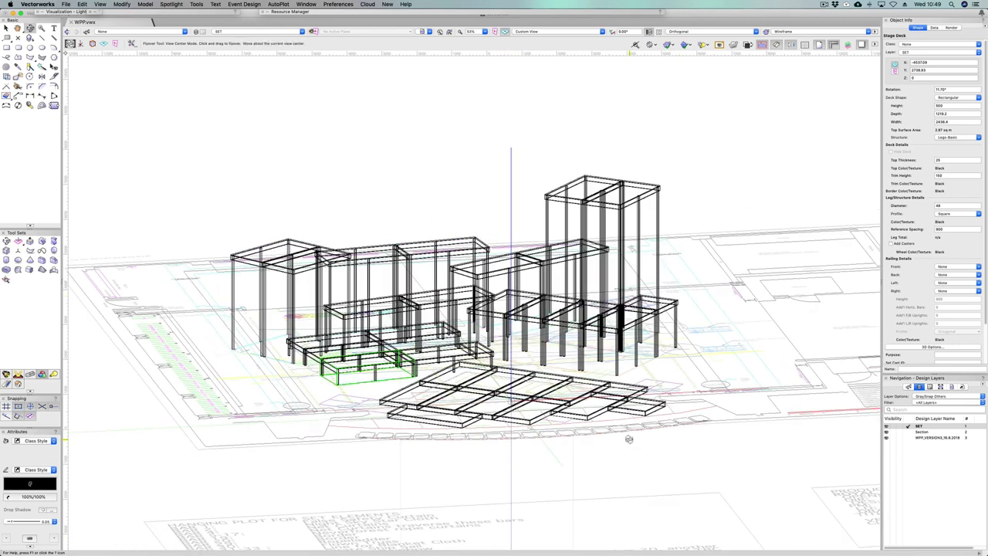
scroll(628, 436, up, 5)
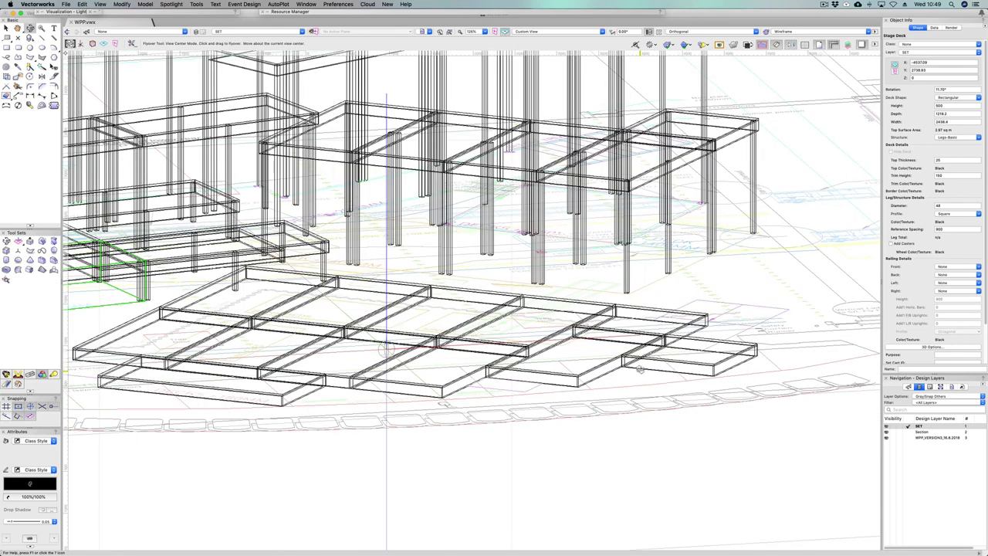
drag(580, 421, 522, 453)
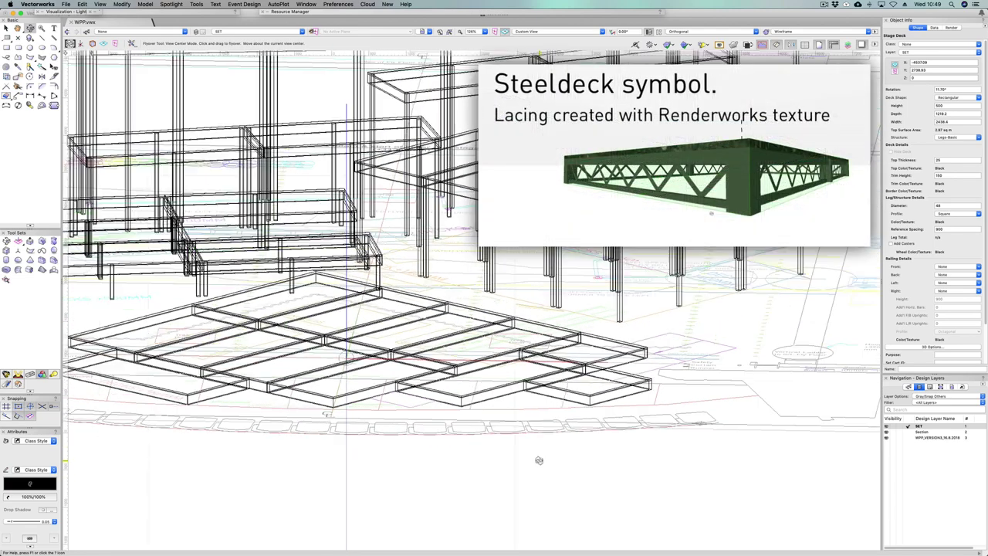
scroll(536, 459, down, 4)
drag(536, 458, 590, 444)
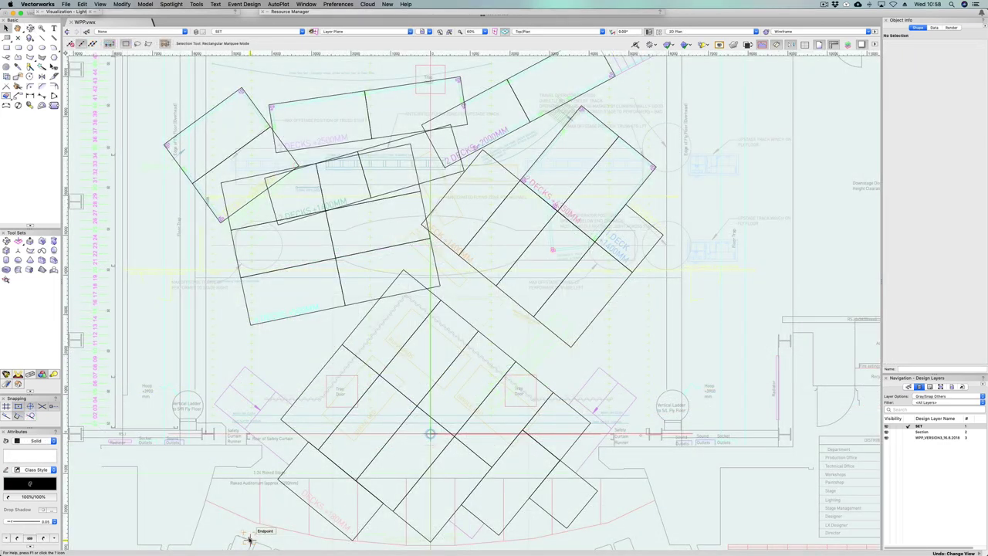
Select all the forestage stage decks and start replacing them with stock symbols
key(space)
drag(311, 525, 366, 394)
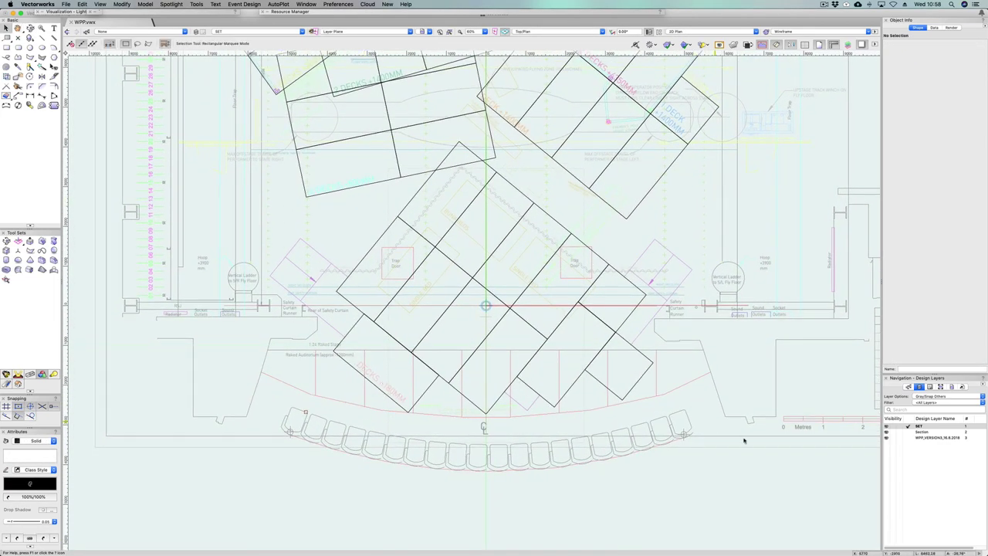
drag(763, 496, 194, 137)
click(171, 3)
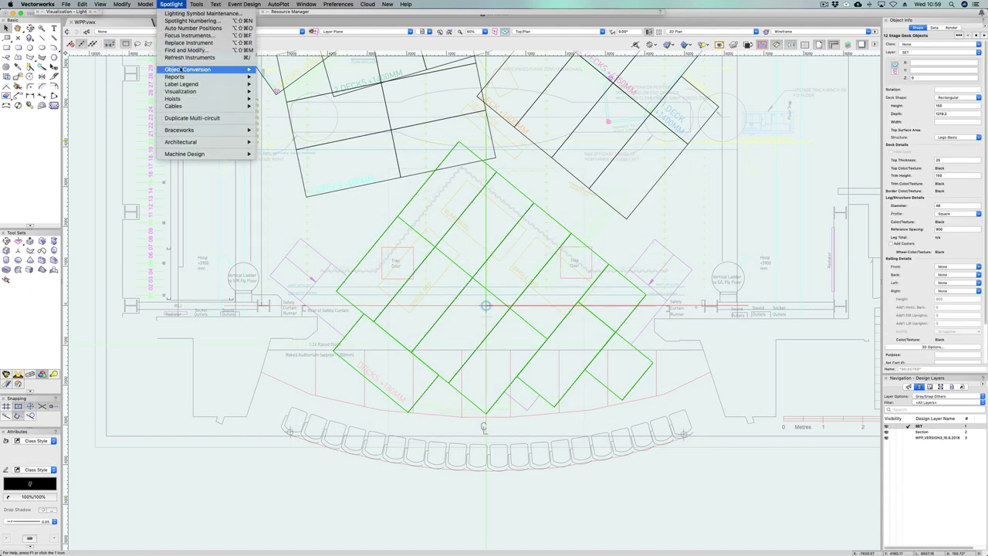
mouse_move(185, 70)
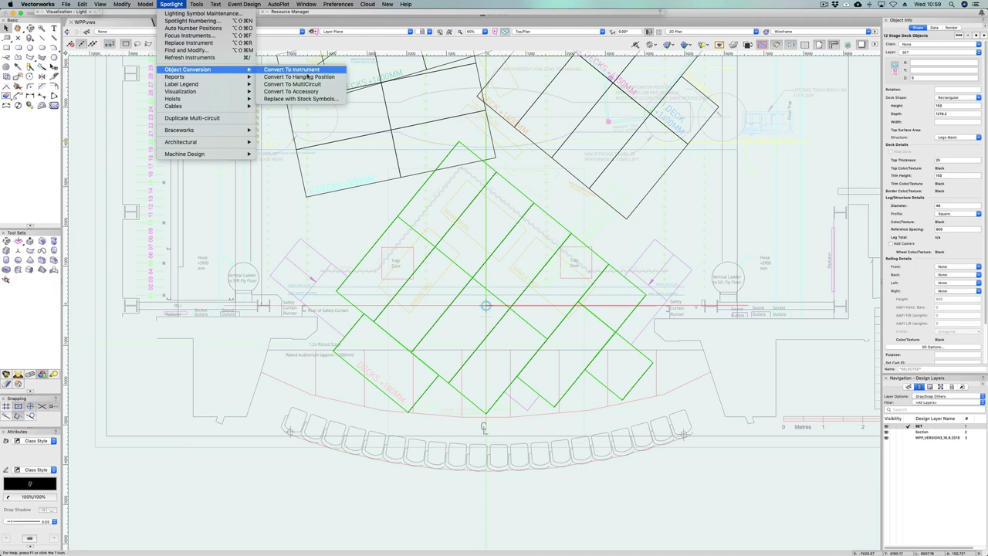
click(298, 99)
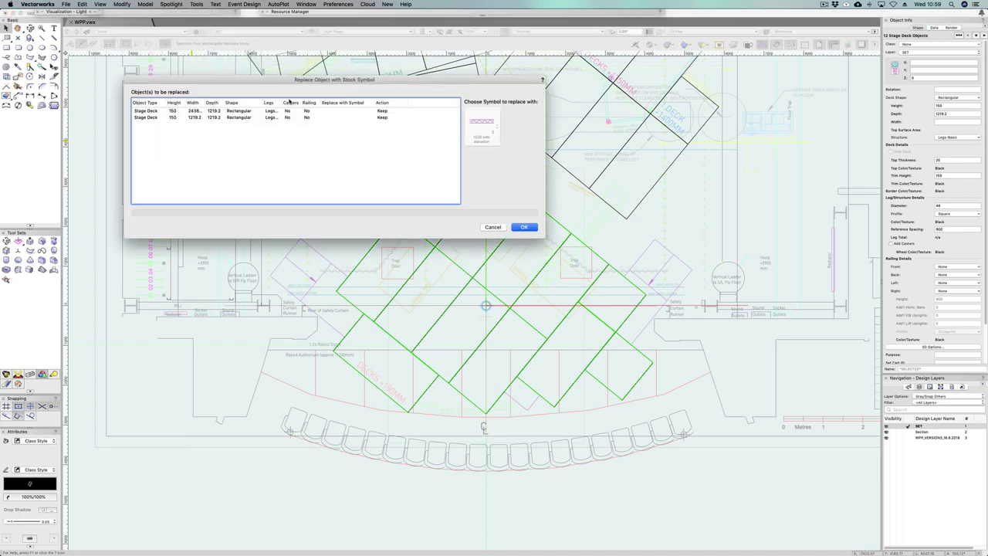
Replace the wider 2438 mm forestage stage decks with the Steeldeck 8ft symbol and the square 1219.2 mm decks with Steeldeck 4ft
click(190, 112)
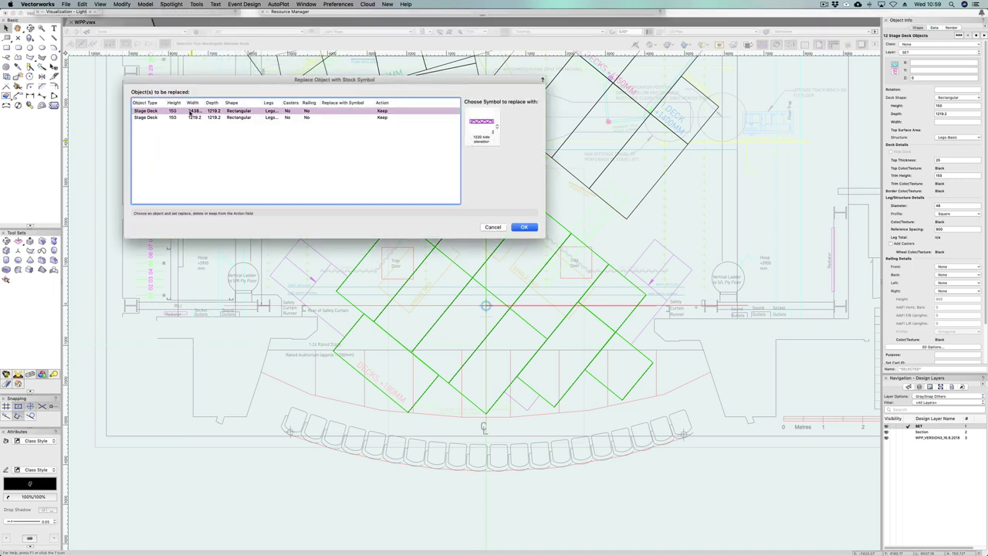
click(482, 124)
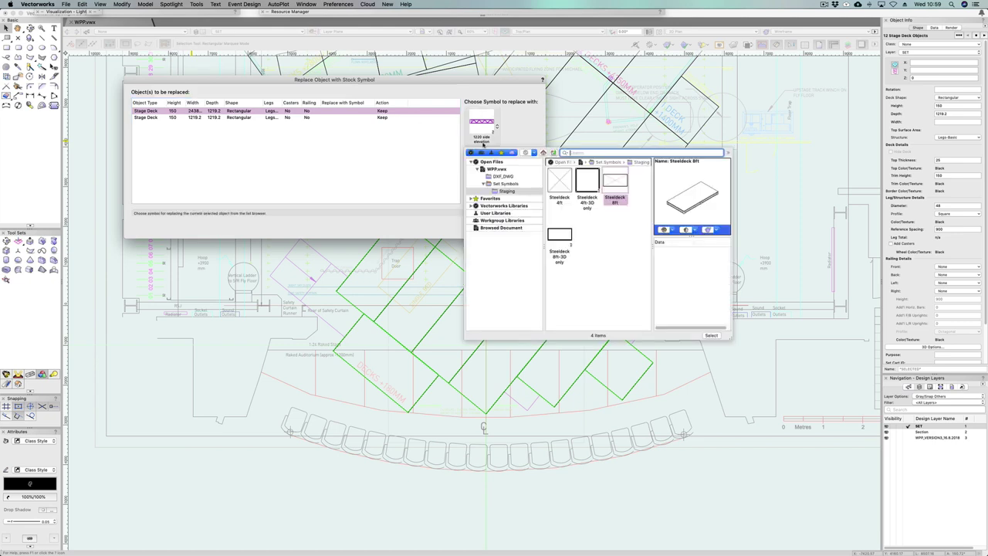
double_click(618, 183)
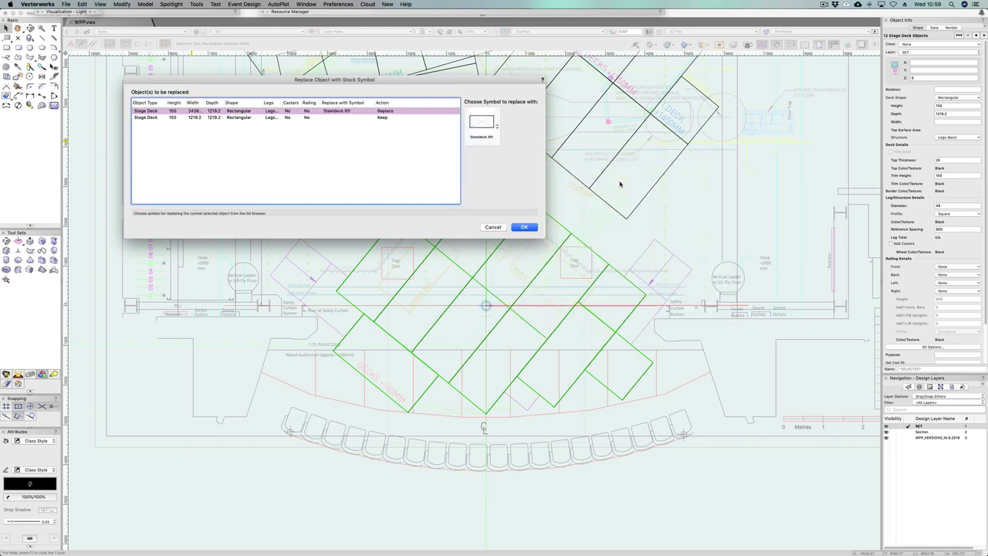
click(195, 118)
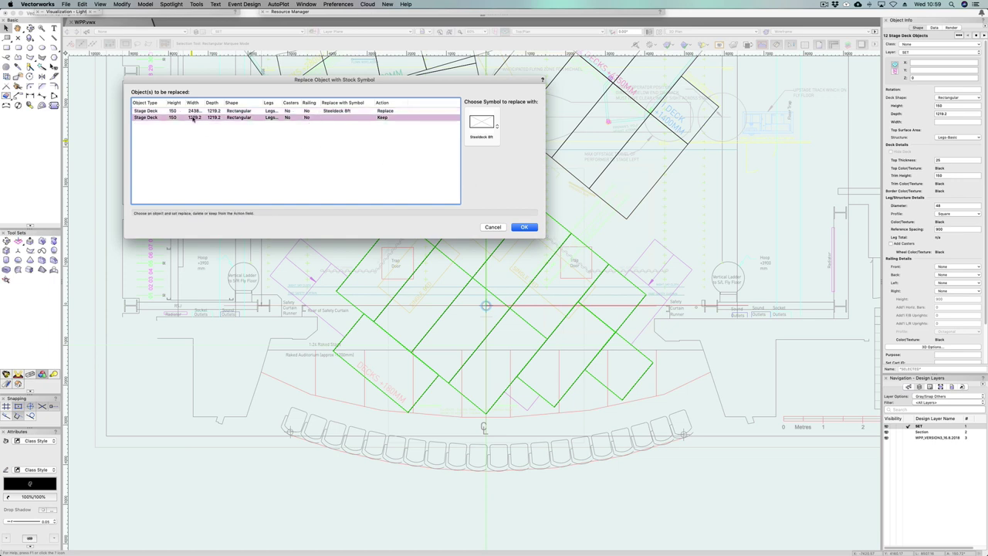
click(481, 122)
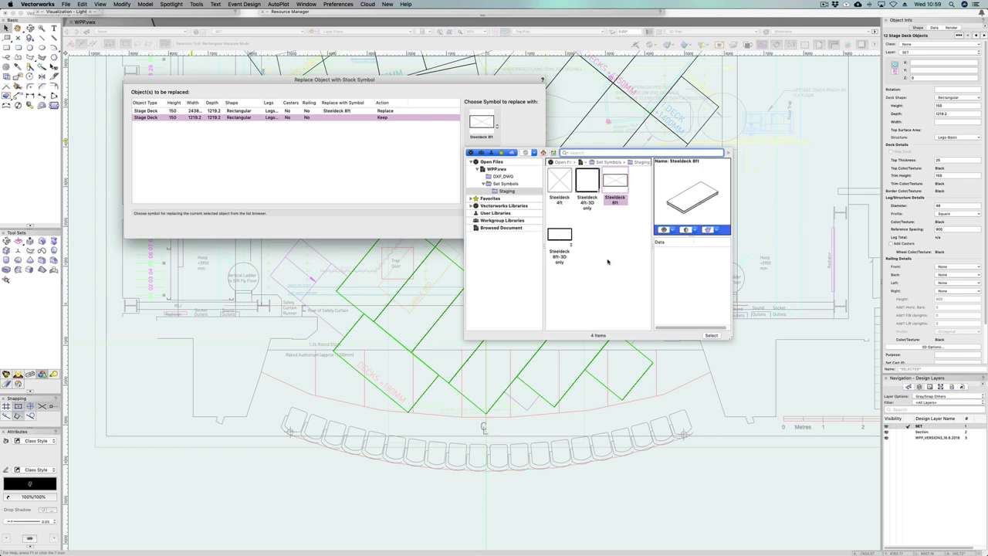
double_click(557, 182)
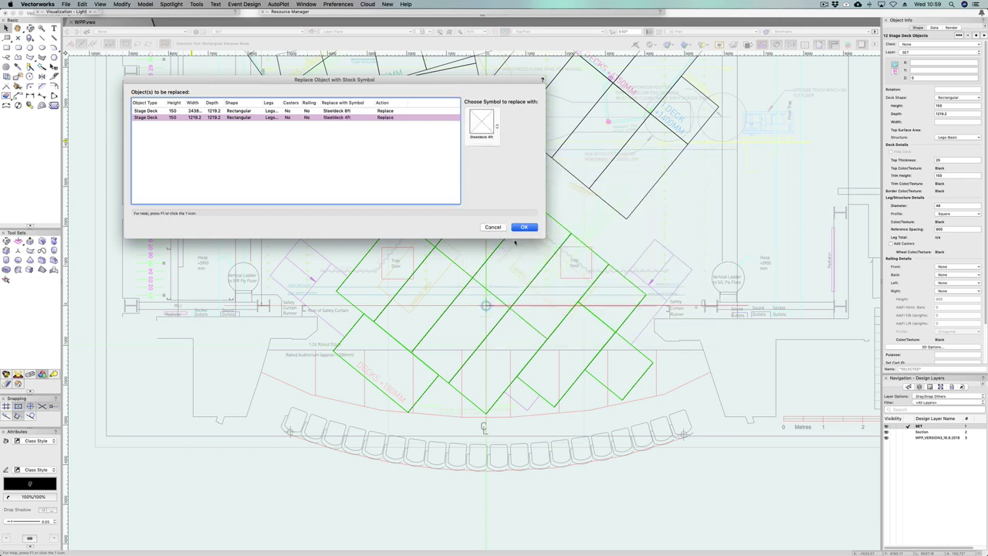
click(525, 228)
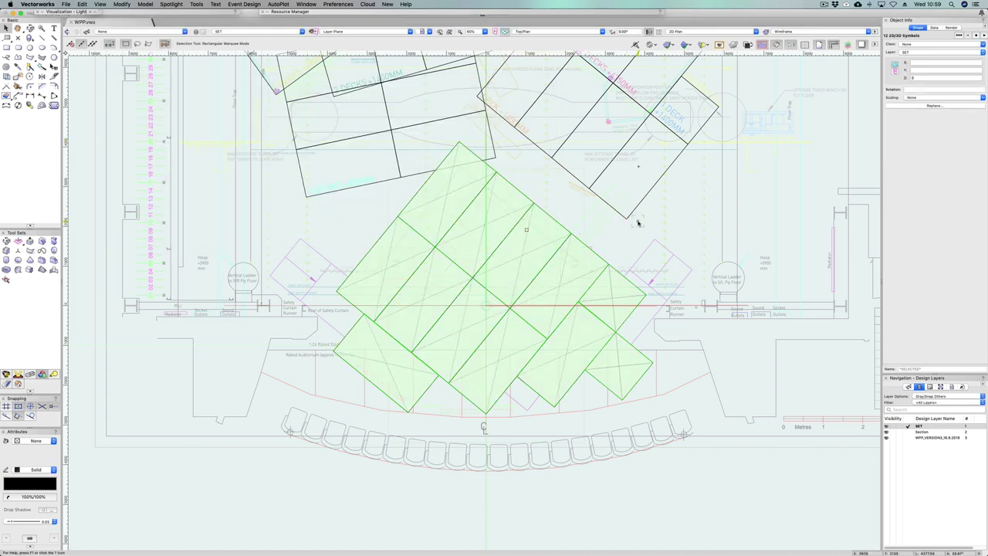
Examine the replaced forestage decks in a rendered 3D view, in plan, and against the theatre section in the Right view
super+middle_drag(635, 229, 633, 465)
key(super+shift+g)
drag(637, 454, 563, 447)
scroll(571, 435, up, 5)
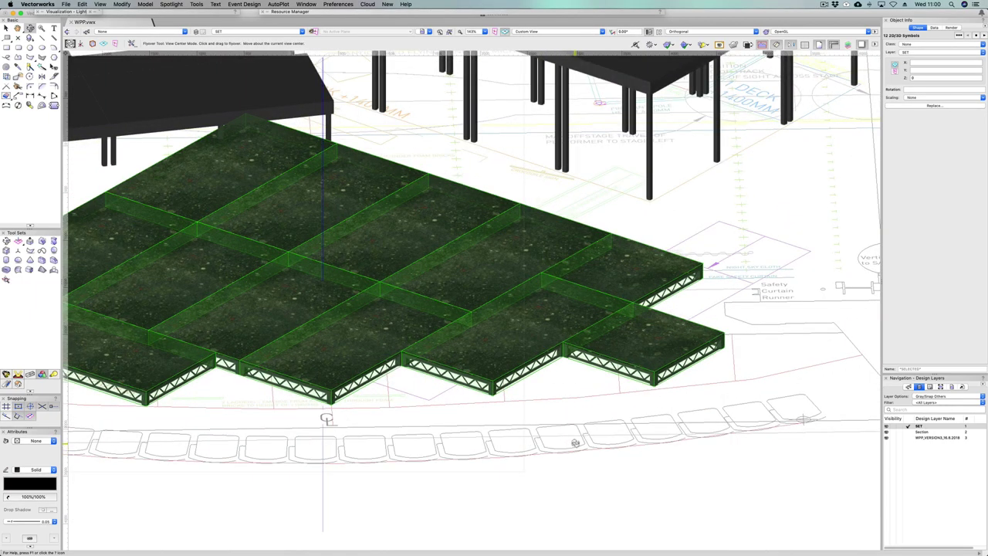
key(super+5)
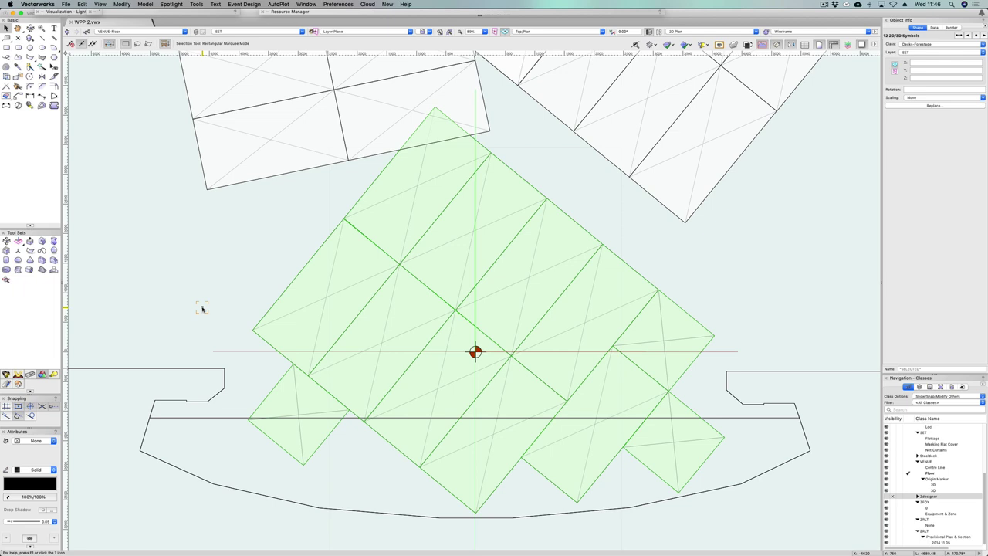
key(super+6)
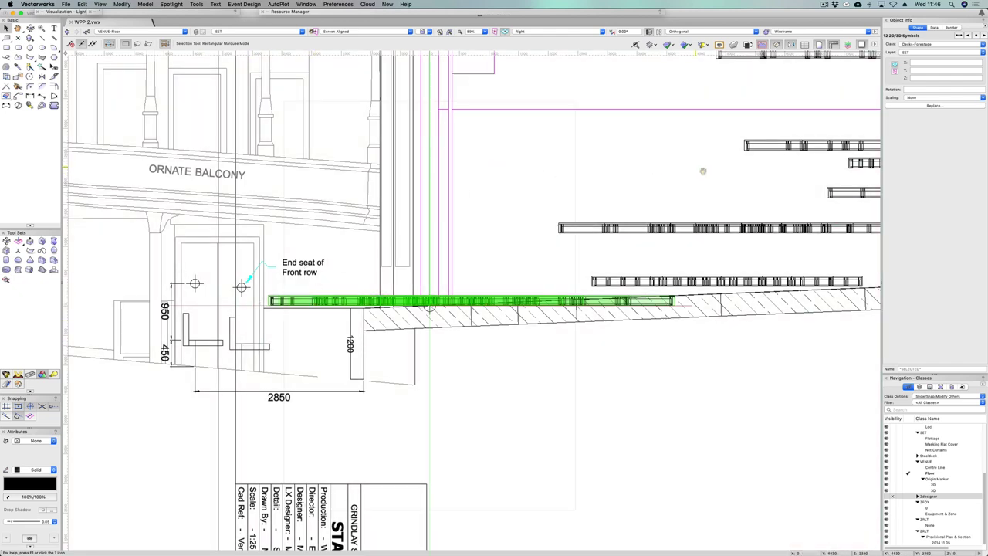
drag(697, 172, 497, 249)
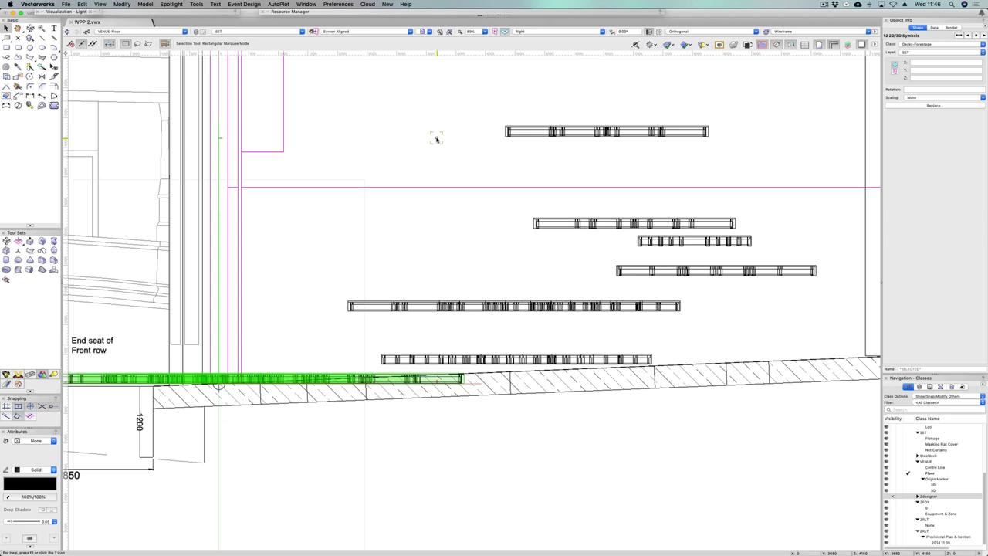
mouse_move(335, 349)
mouse_down()
mouse_move(502, 309)
mouse_move(508, 318)
mouse_up()
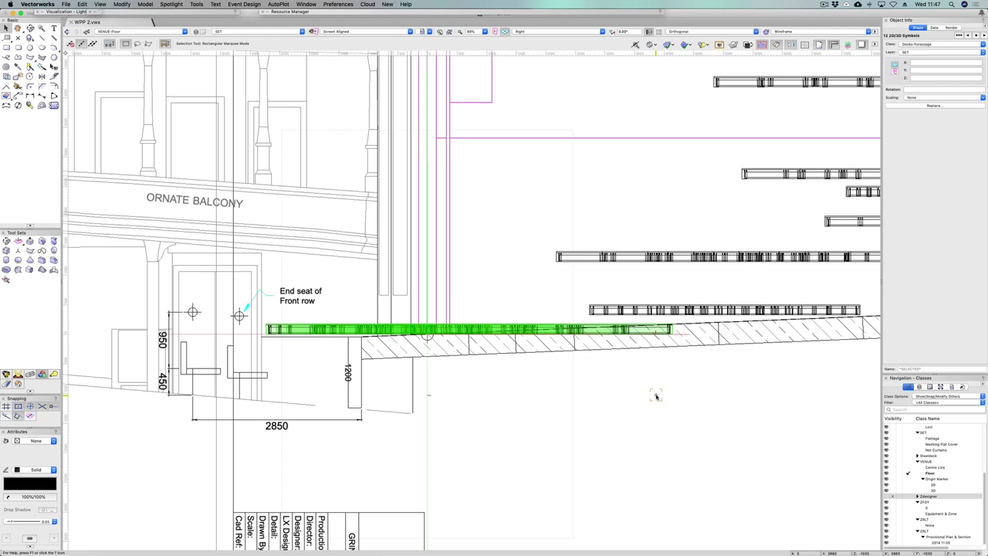
Group the forestage deck symbols in Top/Plan view and enter the group for editing
key(super+5)
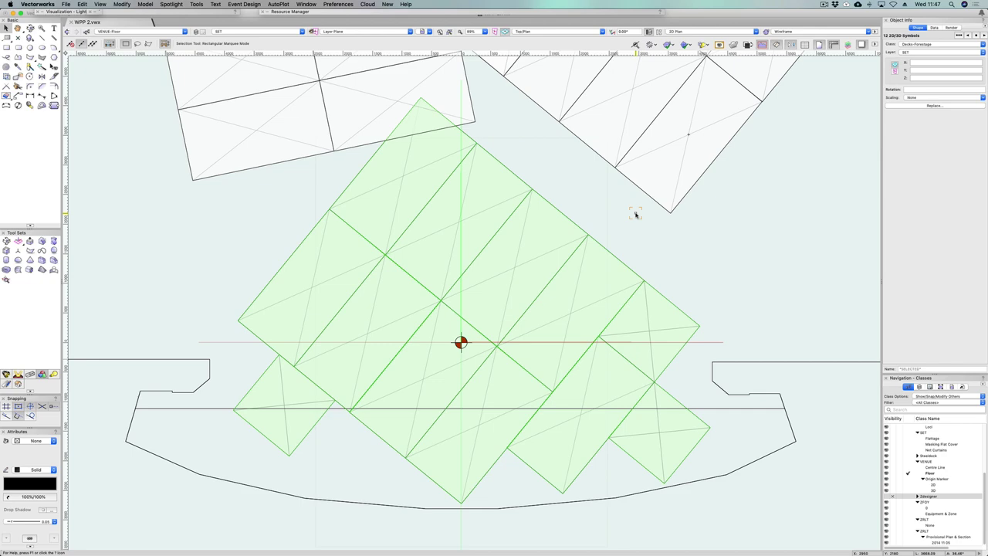
key(super+g)
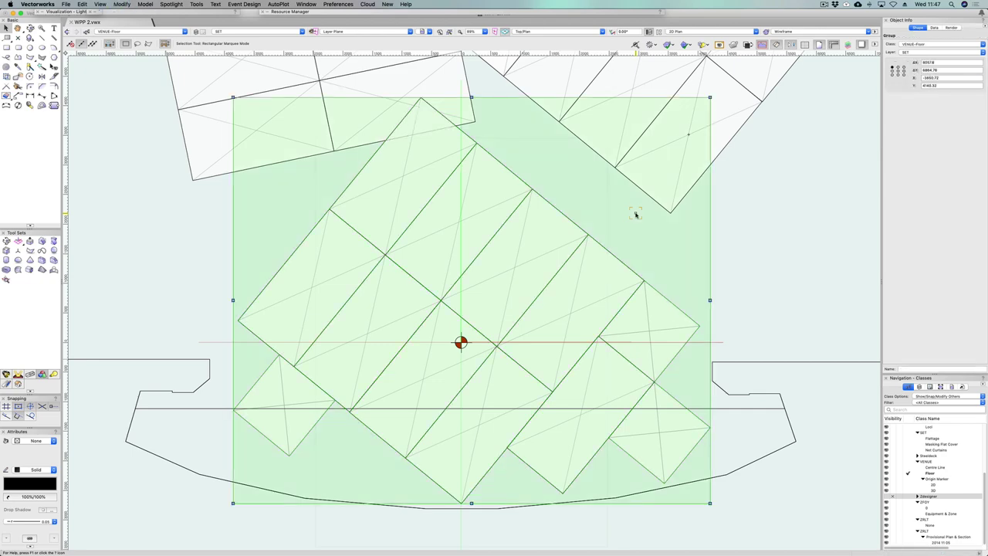
key(super+[)
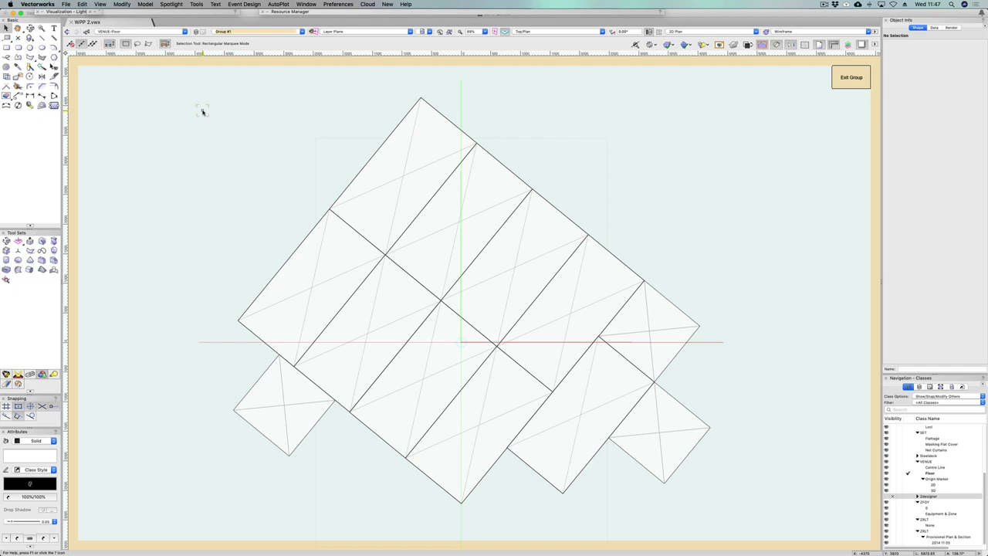
Select all the 8ft deck symbols in the group with the Select Similar tool, keeping Symbol Name as the matching attribute
key(alt+shift+x)
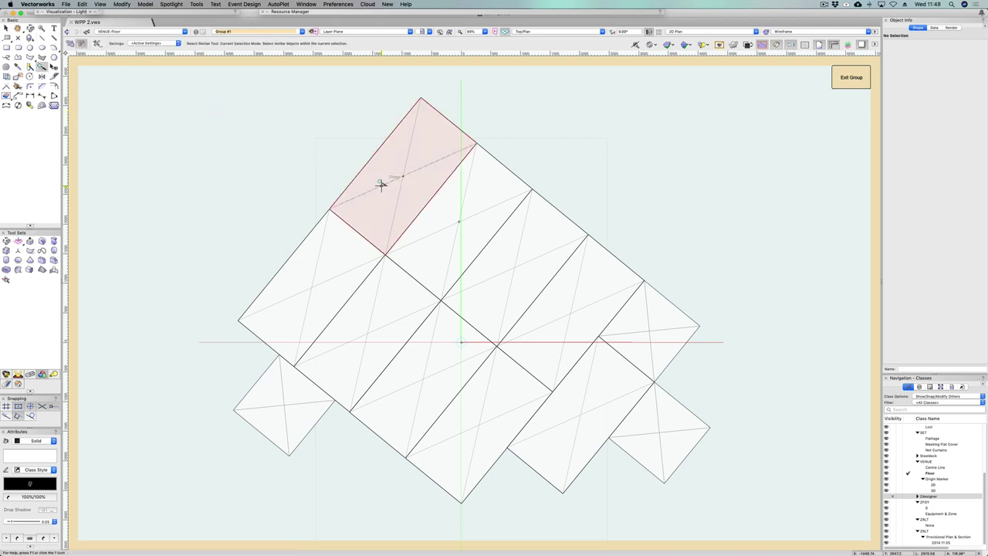
click(70, 43)
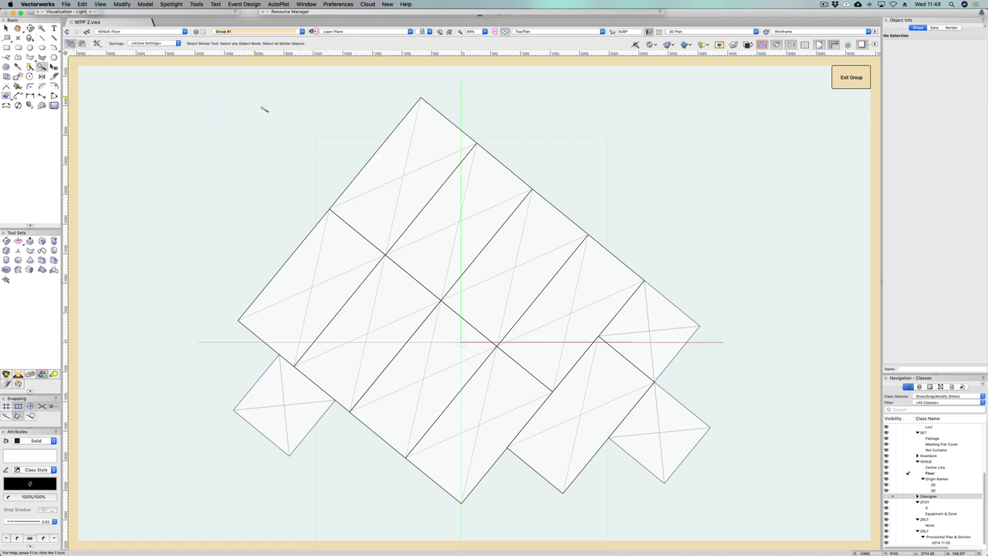
click(423, 161)
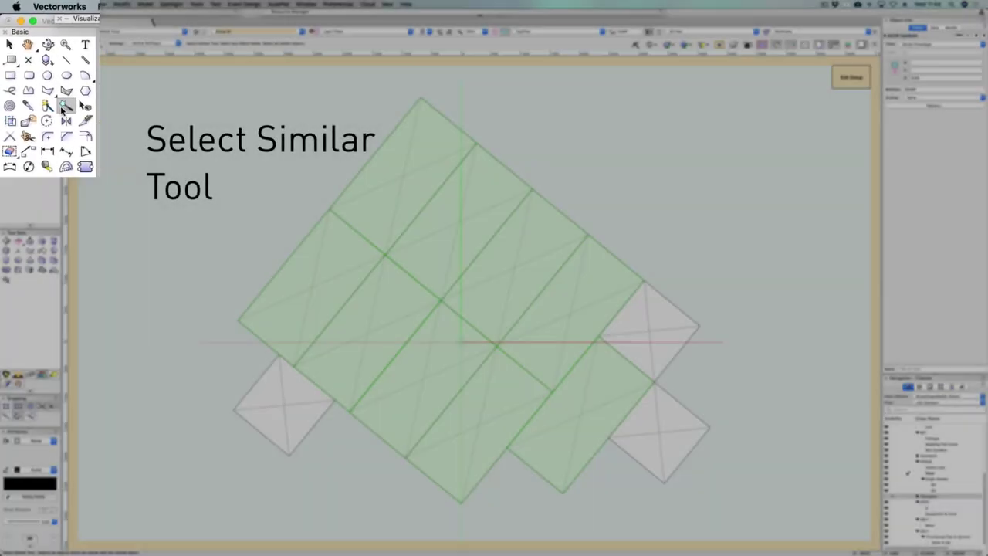
double_click(42, 67)
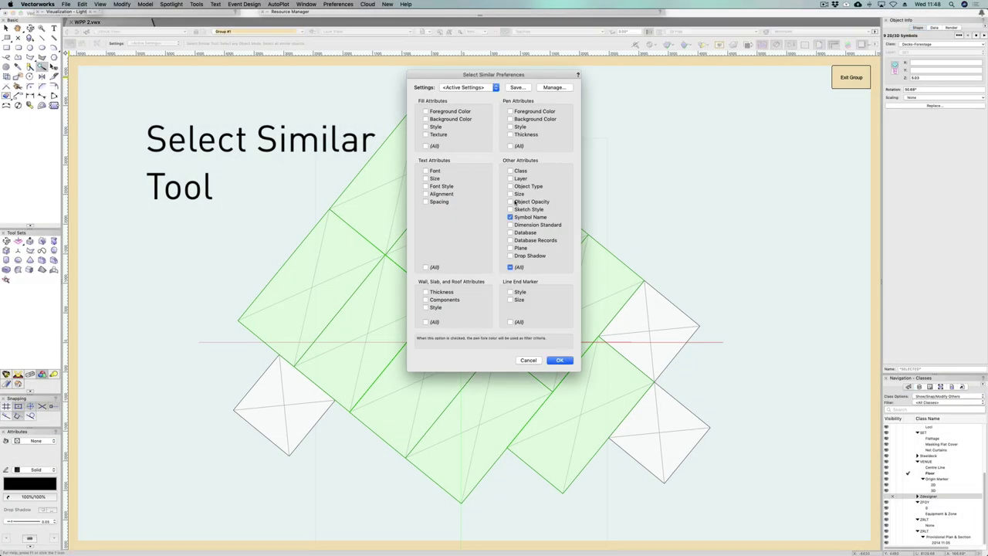
click(546, 362)
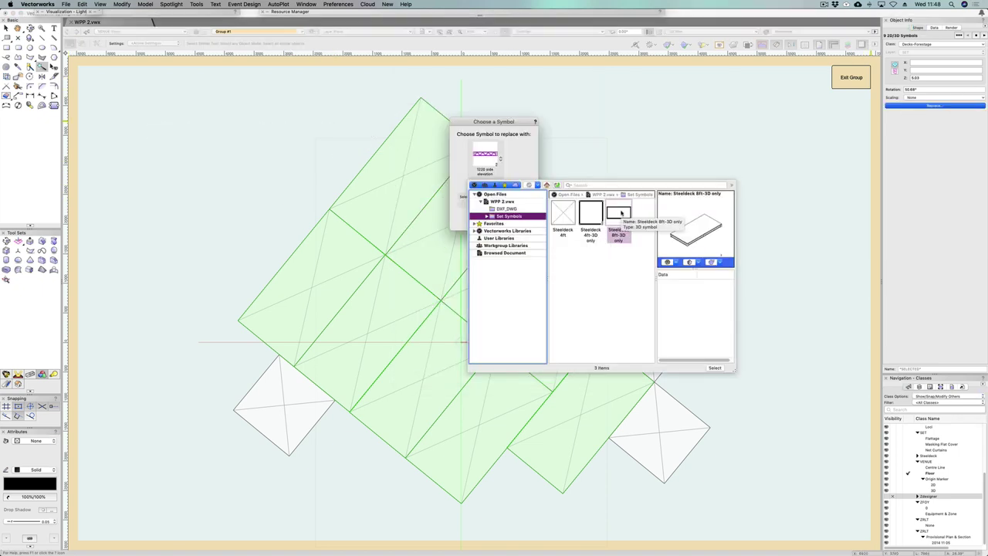
Replace the selected 8ft deck symbols with Steeldeck 8ft-3D only, with Replace Class enabled
click(619, 213)
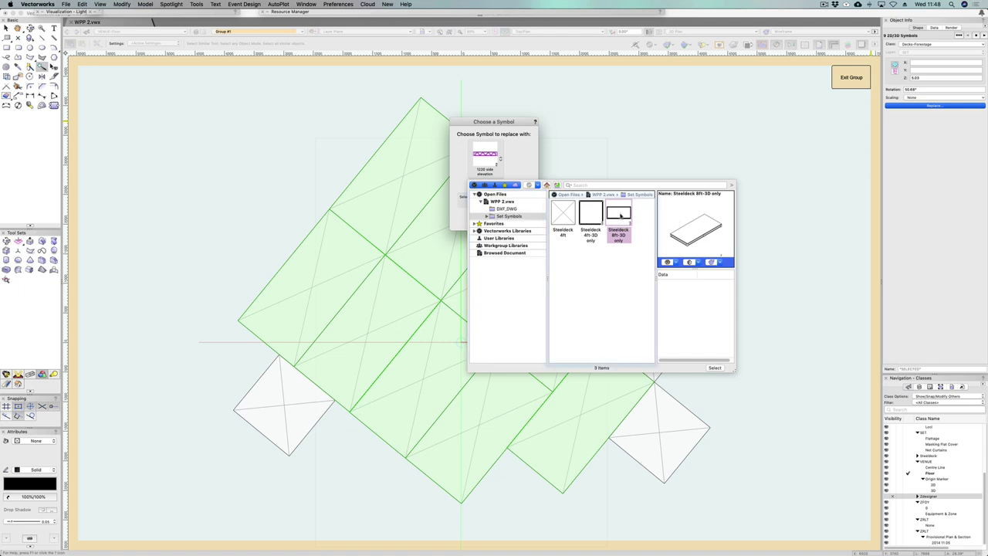
click(715, 368)
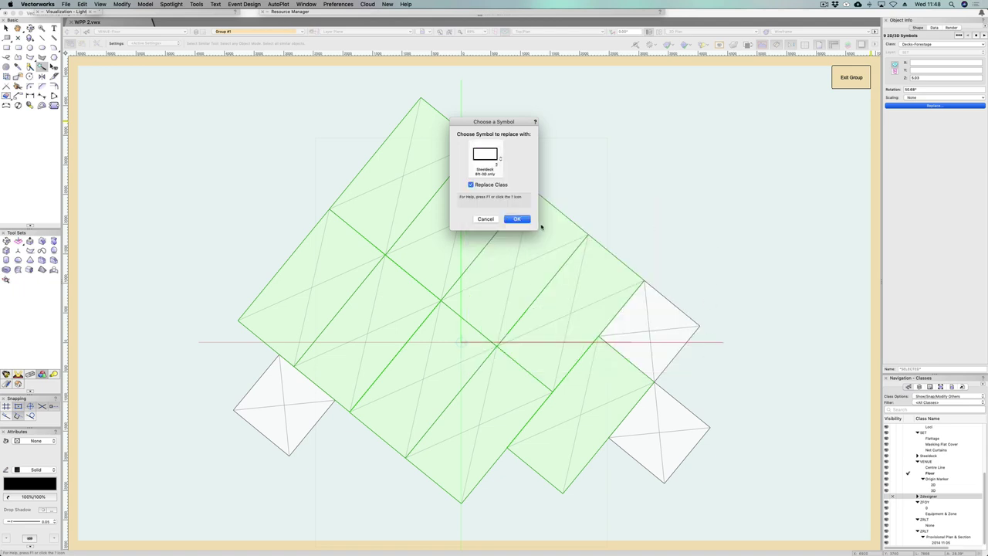
click(517, 219)
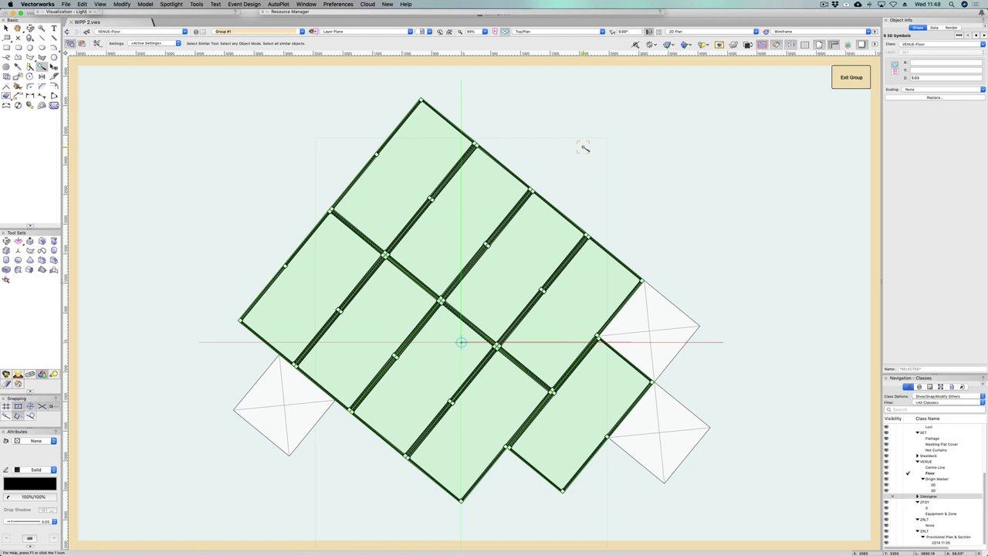
Replace all the 4ft deck symbols with Steeldeck 4ft-3D only, and exit the group in the Right view
click(672, 331)
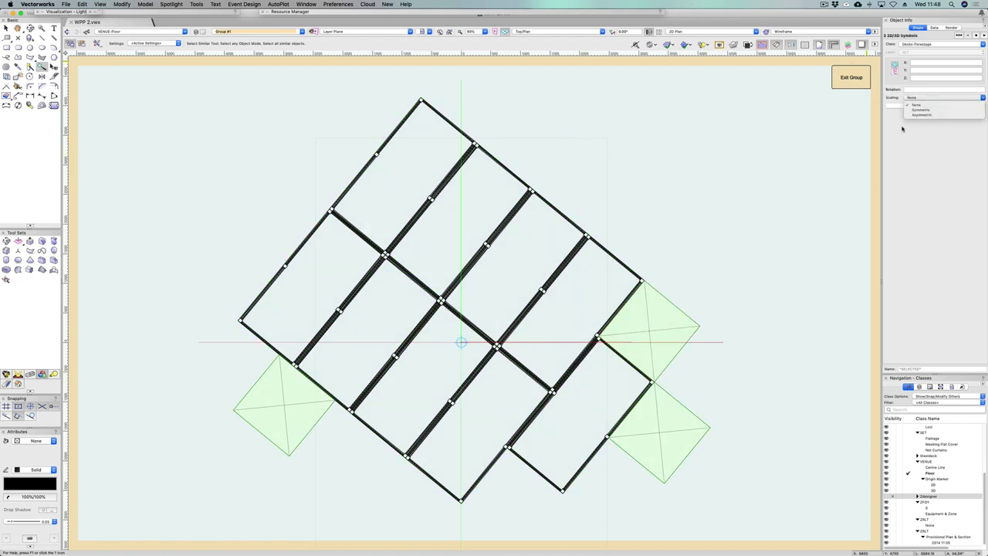
click(934, 105)
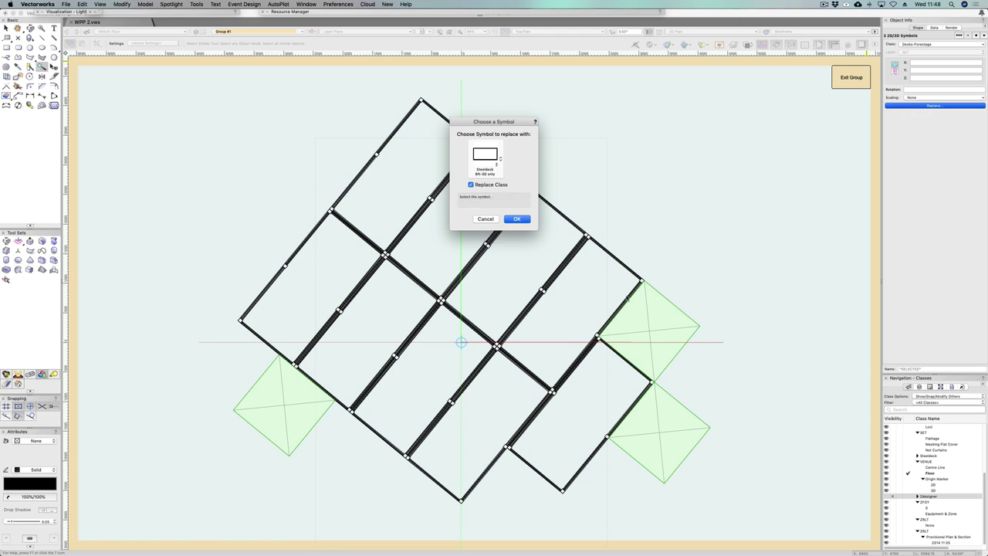
click(485, 157)
double_click(564, 215)
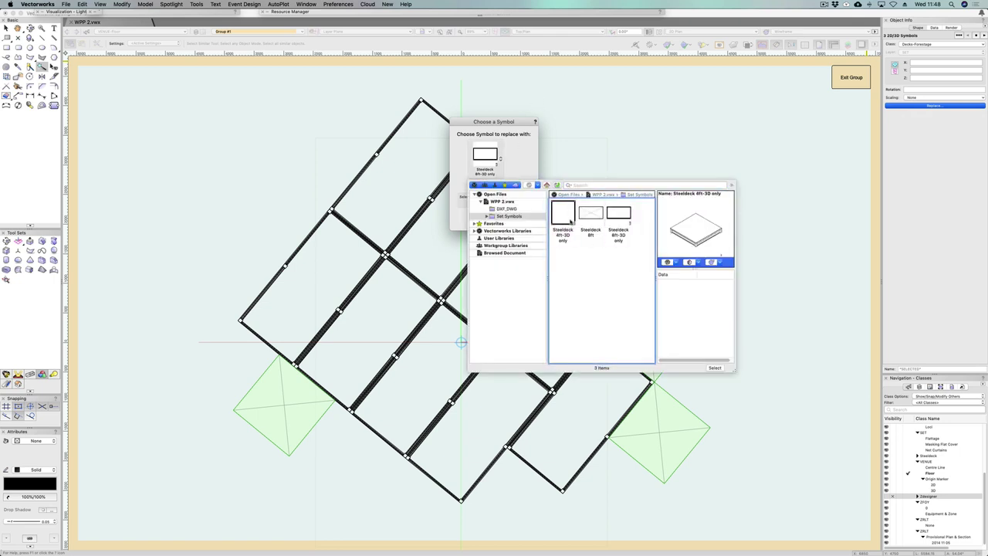
click(517, 219)
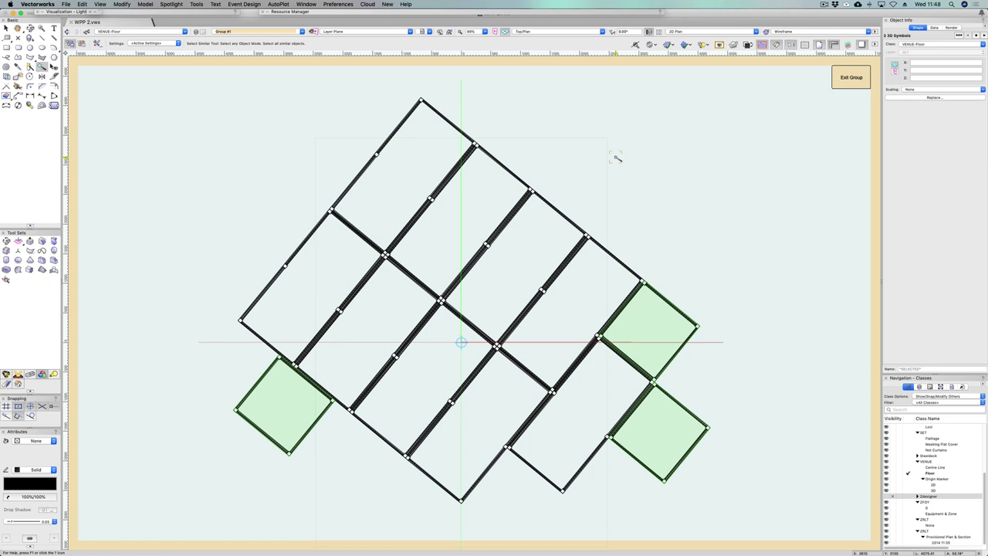
key(KP_6)
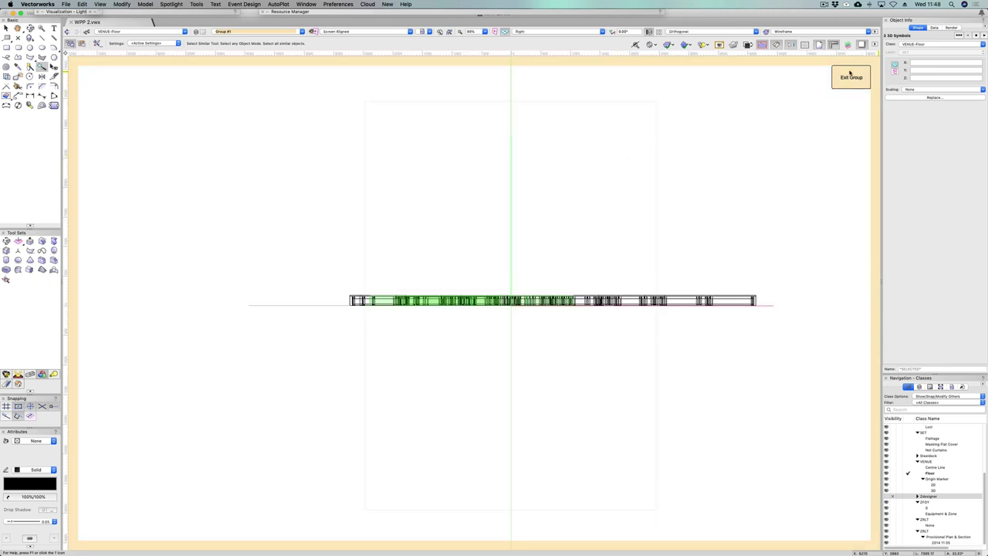
click(851, 78)
Rotate the forestage deck group with the Rotate tool about the drawing origin, aligning its horizontal base with the sloping stage floor line
scroll(665, 309, up, 2)
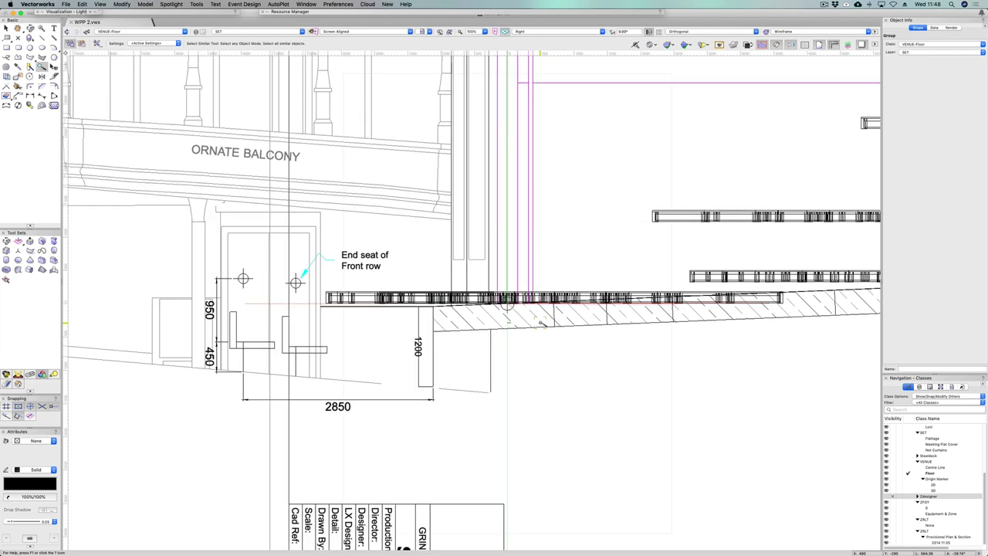
scroll(508, 305, up, 7)
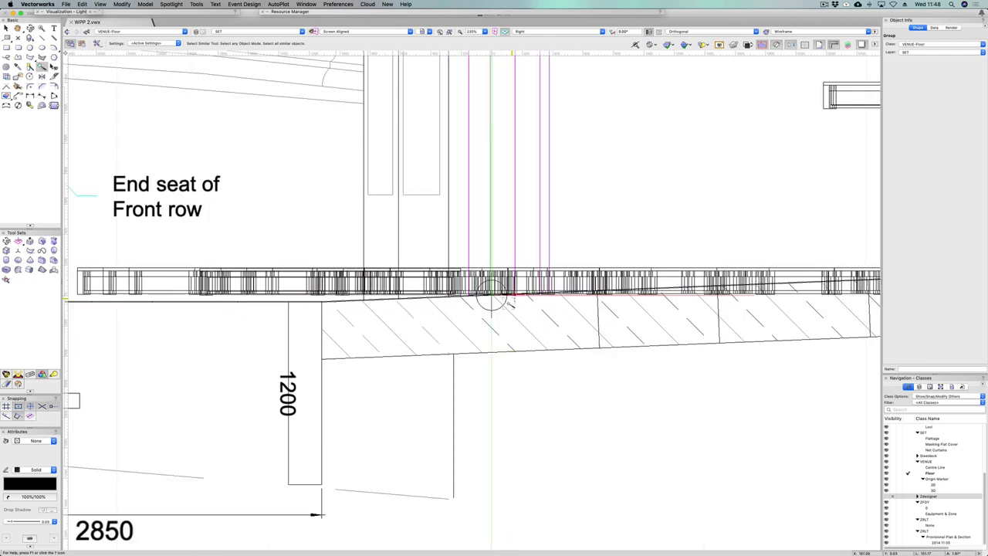
click(510, 304)
key(alt+super+r)
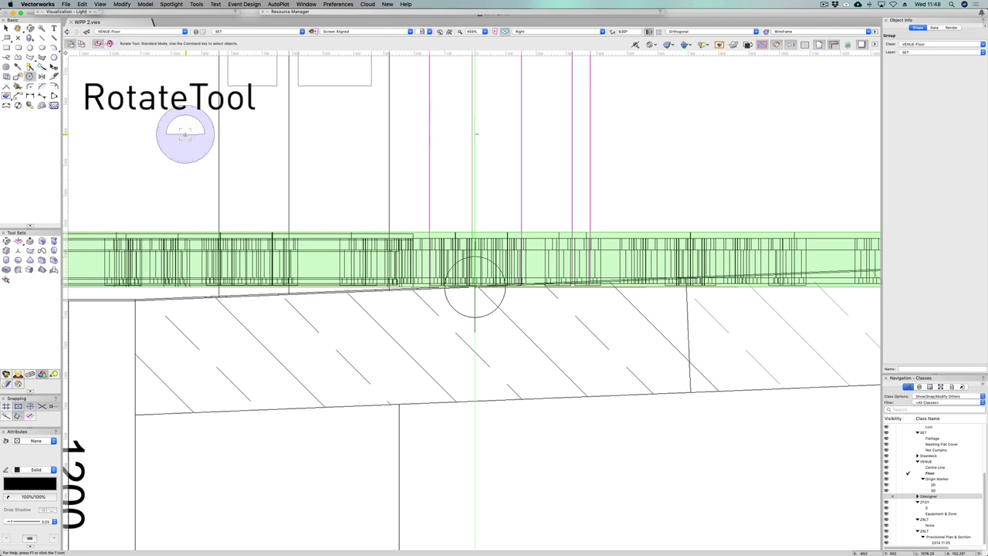
scroll(475, 302, up, 5)
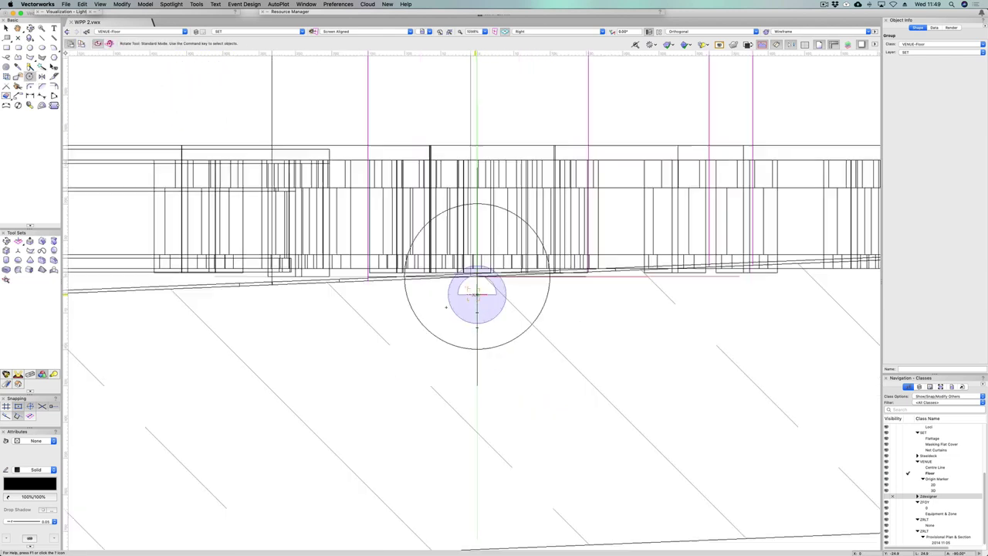
click(485, 236)
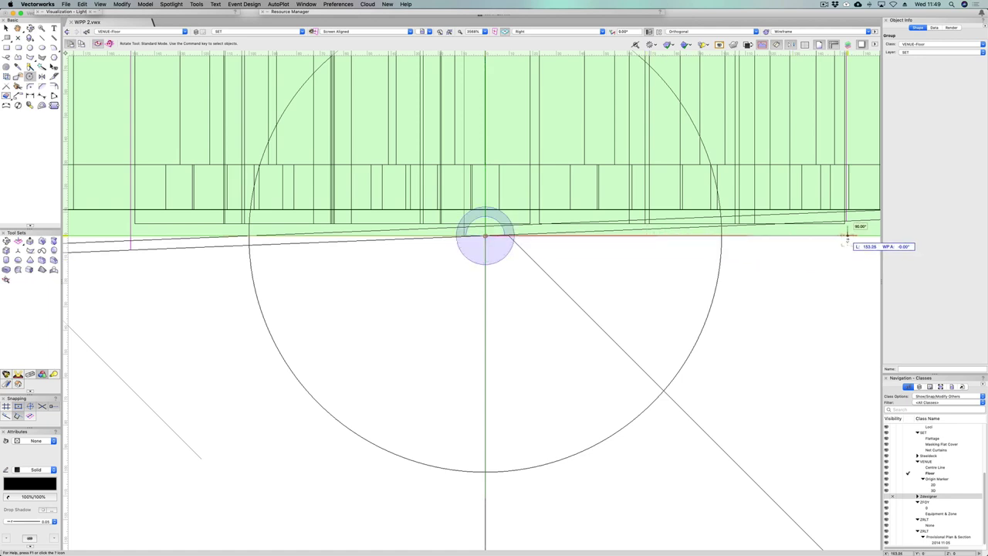
click(848, 235)
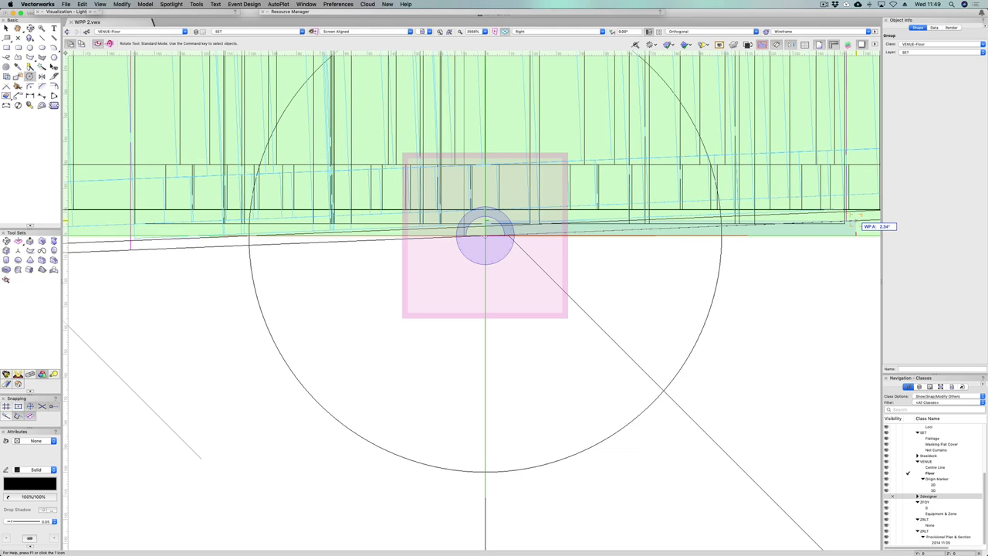
middle_drag(855, 222, 514, 264)
middle_drag(715, 297, 495, 309)
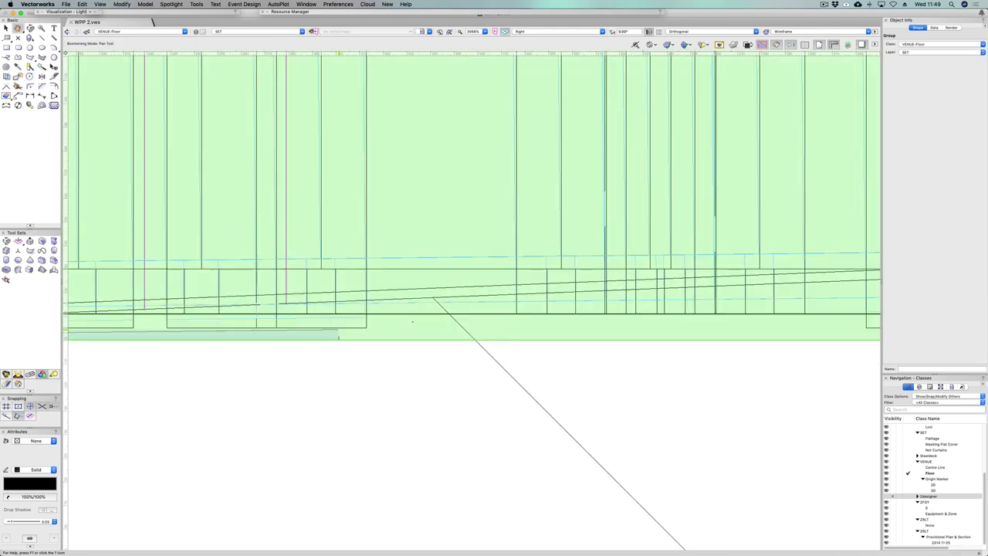
click(471, 300)
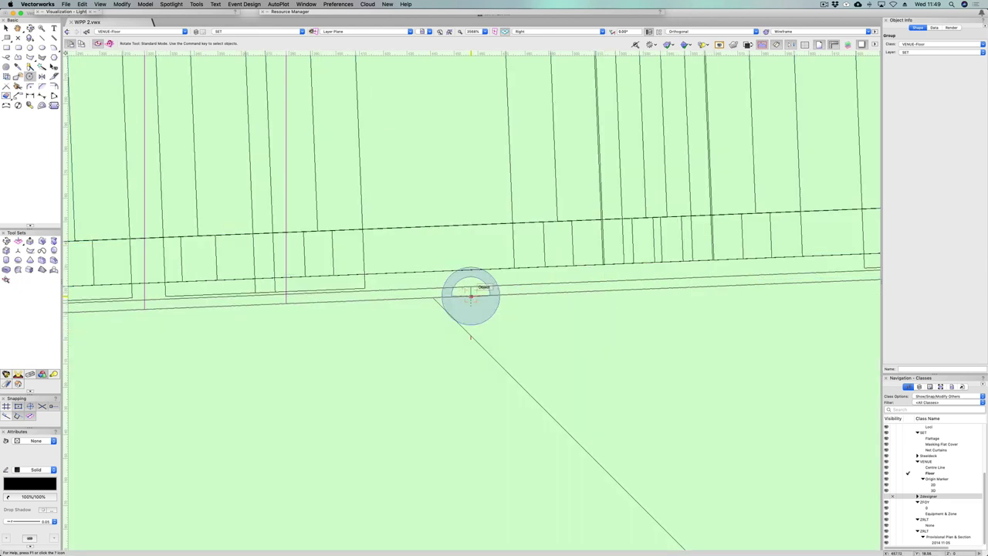
Examine the rotated forestage decks against the stage section, the Front view and other viewing angles
scroll(482, 307, down, 5)
scroll(483, 310, down, 3)
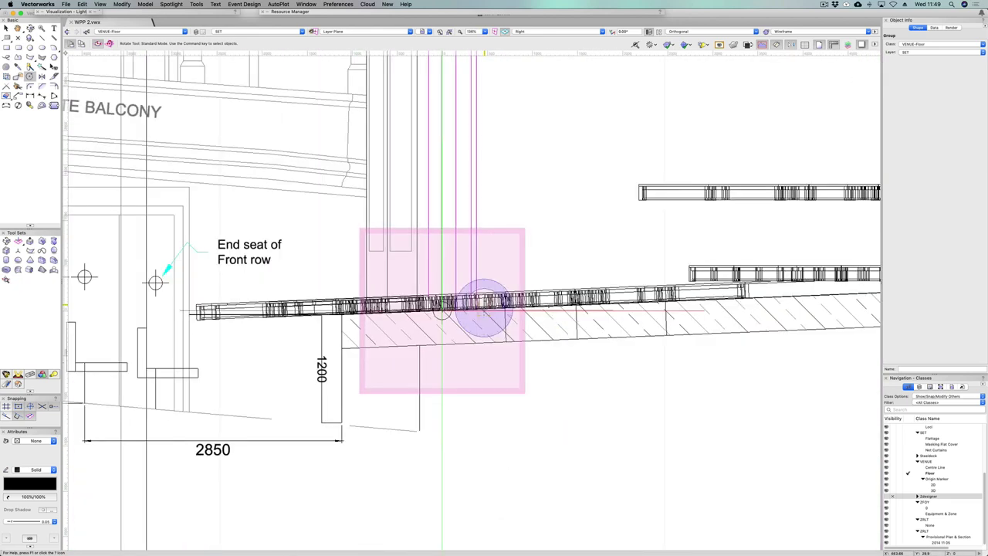
scroll(484, 310, down, 3)
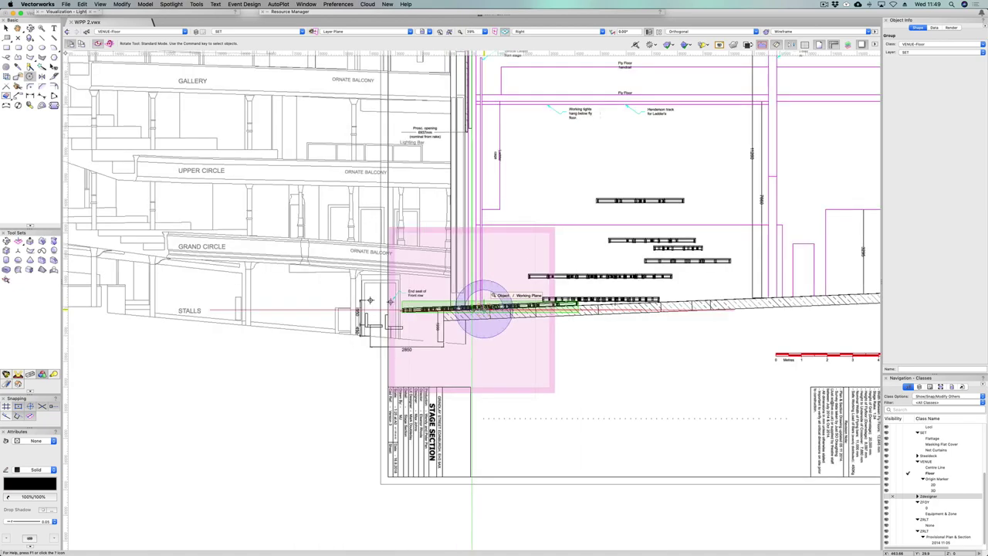
key(KP_5)
key(KP_2)
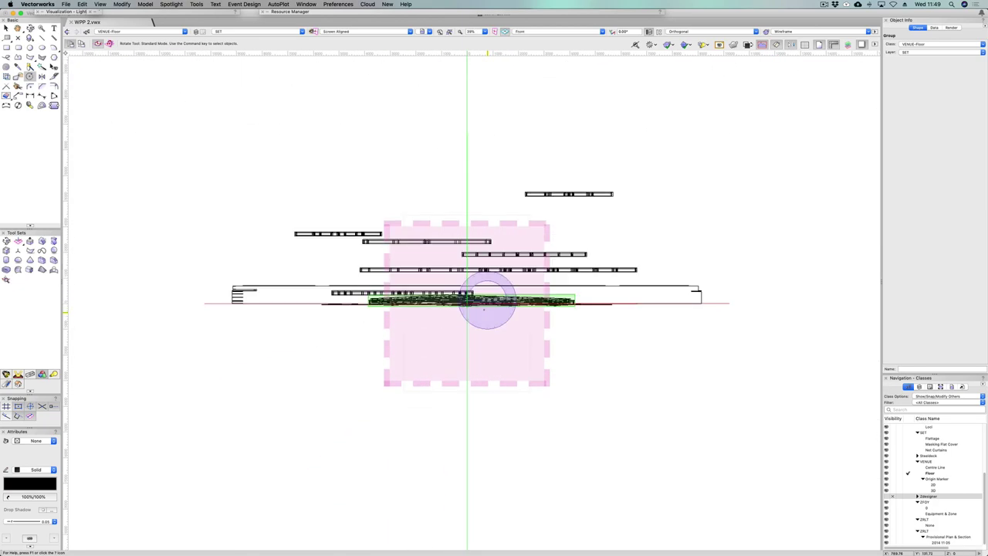
key(KP_5)
key(super+shift+g)
shift+middle_drag(567, 489, 550, 492)
Enter the forestage deck group in Top/Plan view and create an Auto Hybrid from all its 3D symbols
key(KP_0)
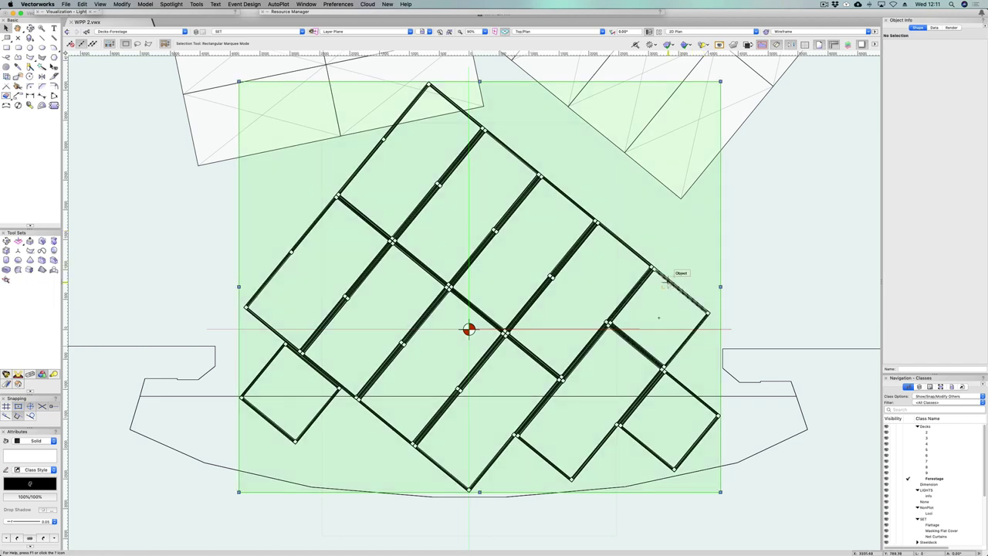
click(666, 283)
double_click(665, 283)
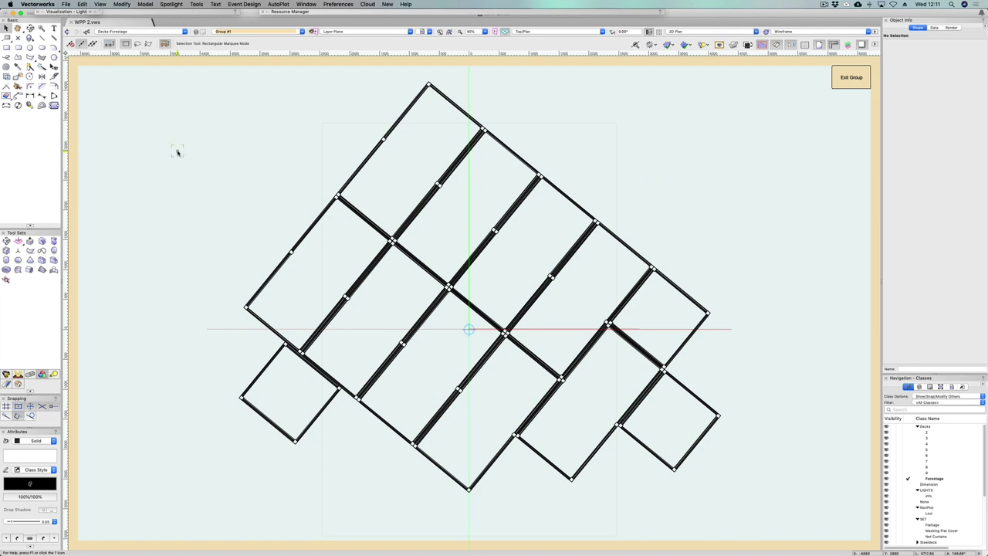
key(super+a)
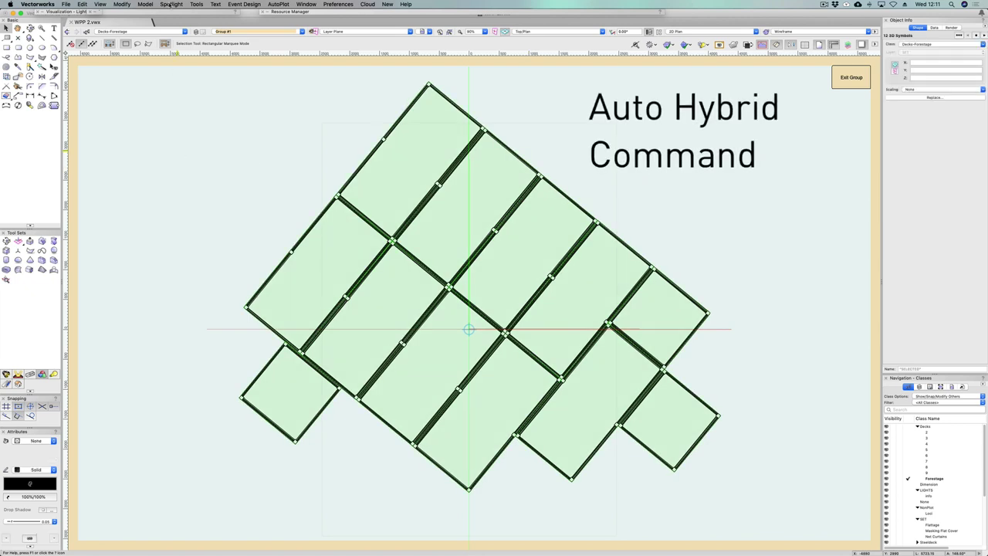
click(170, 4)
mouse_move(207, 143)
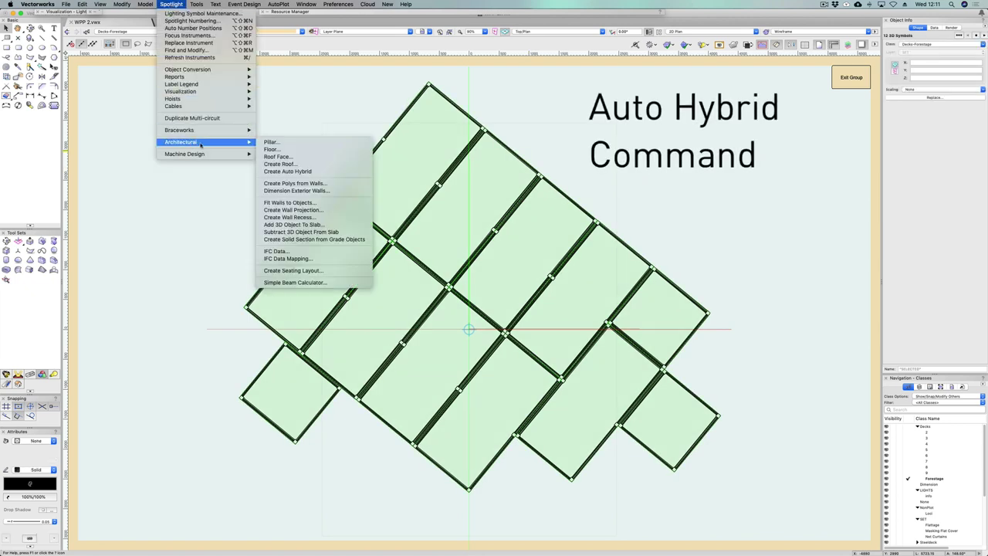
click(303, 172)
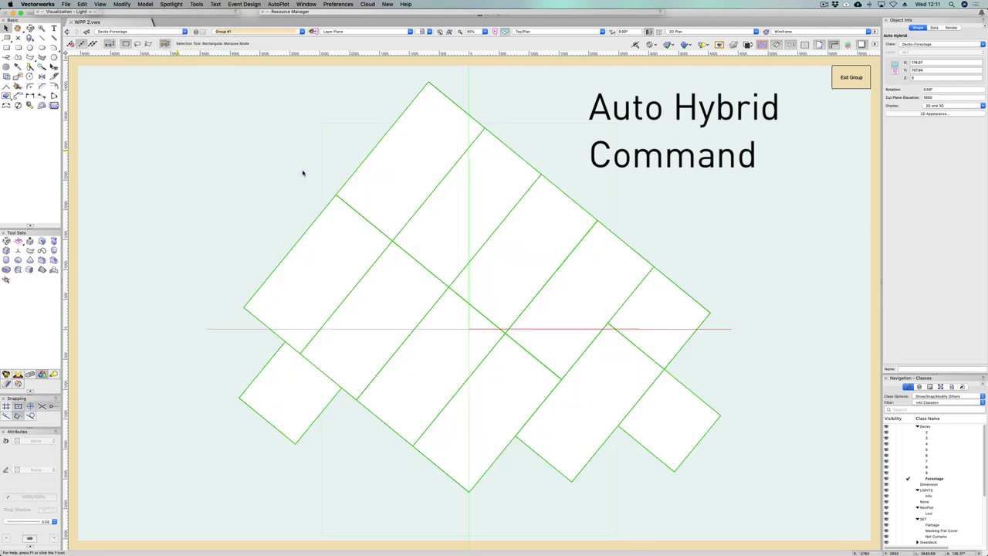
click(190, 232)
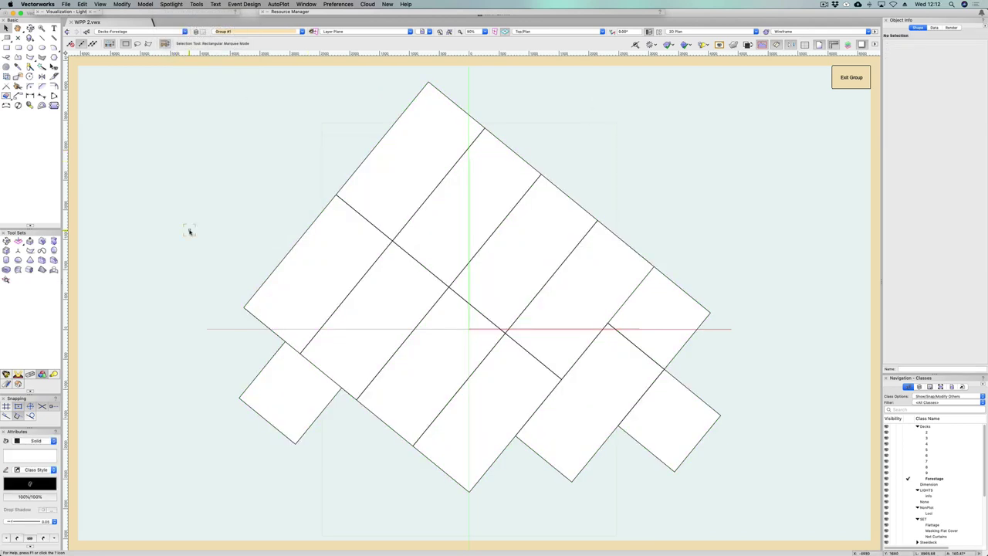
Draw two crossing diagonal lines between opposite corners of the leftmost 8ft deck
key(2)
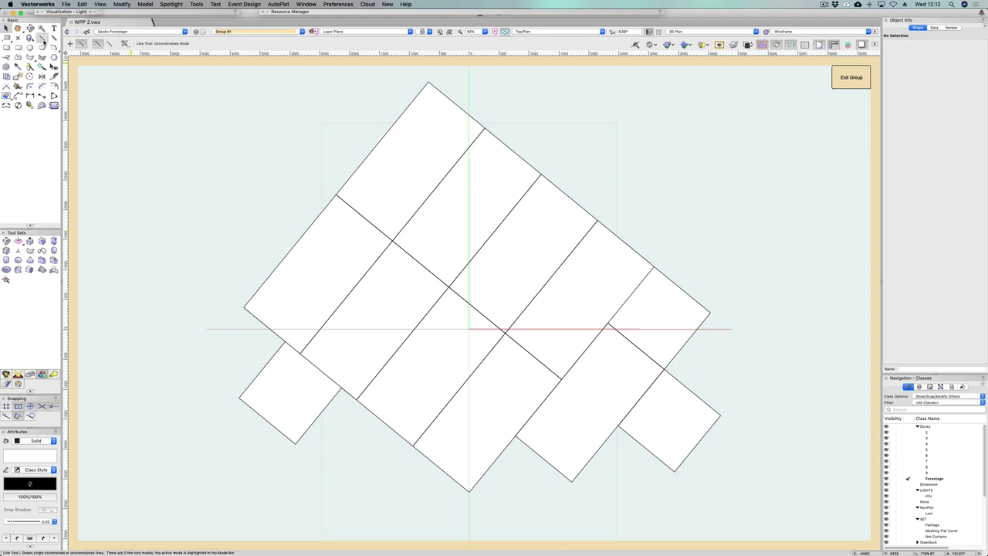
click(244, 308)
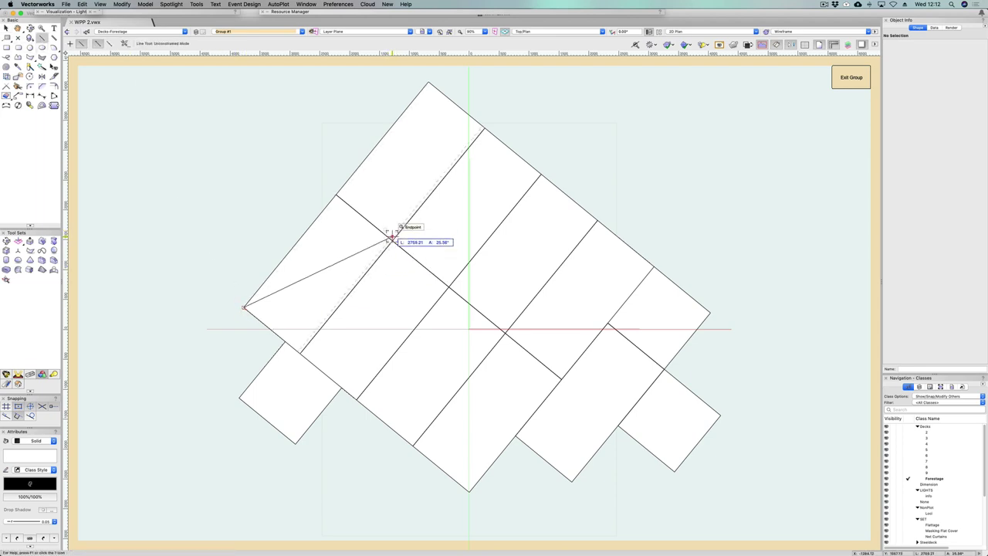
scroll(388, 244, up, 1)
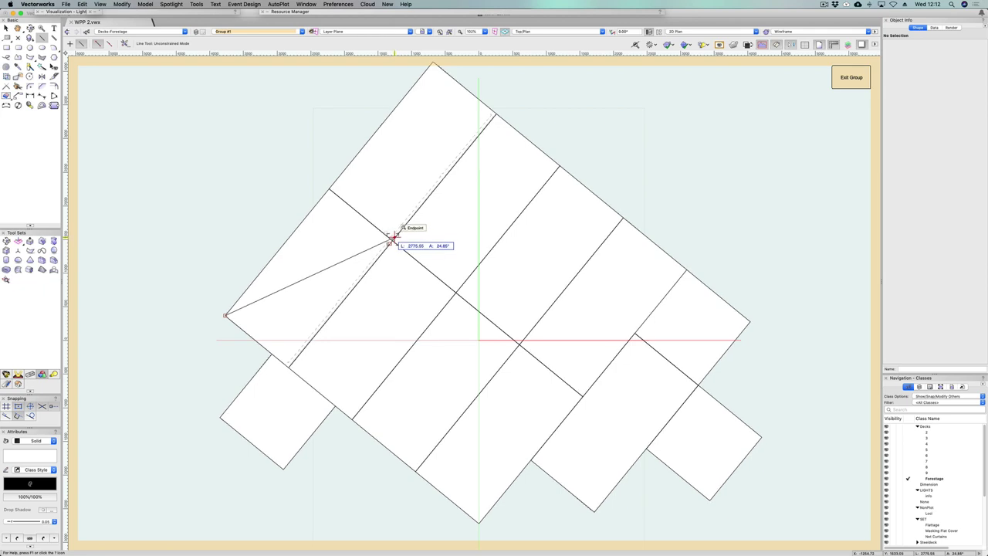
key(z)
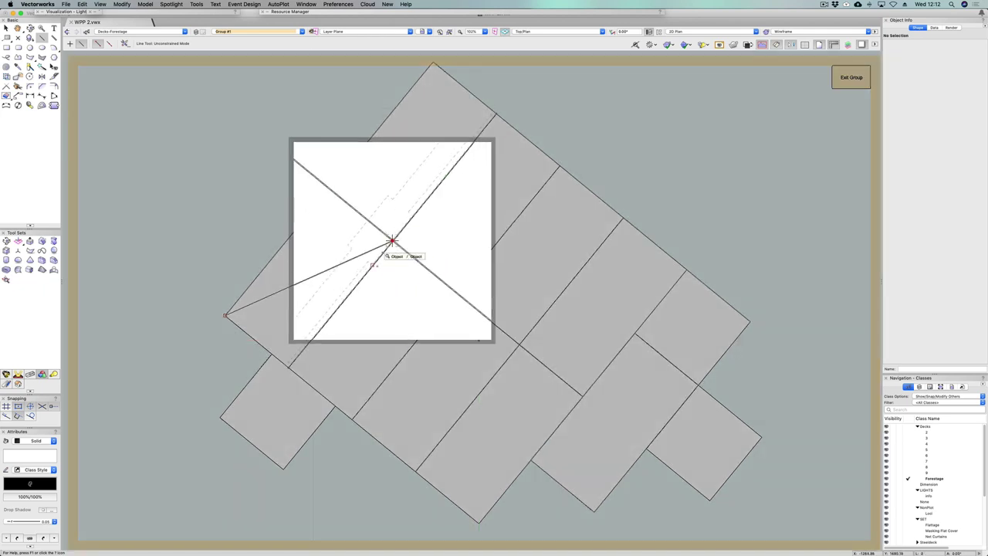
click(393, 240)
click(329, 190)
click(289, 366)
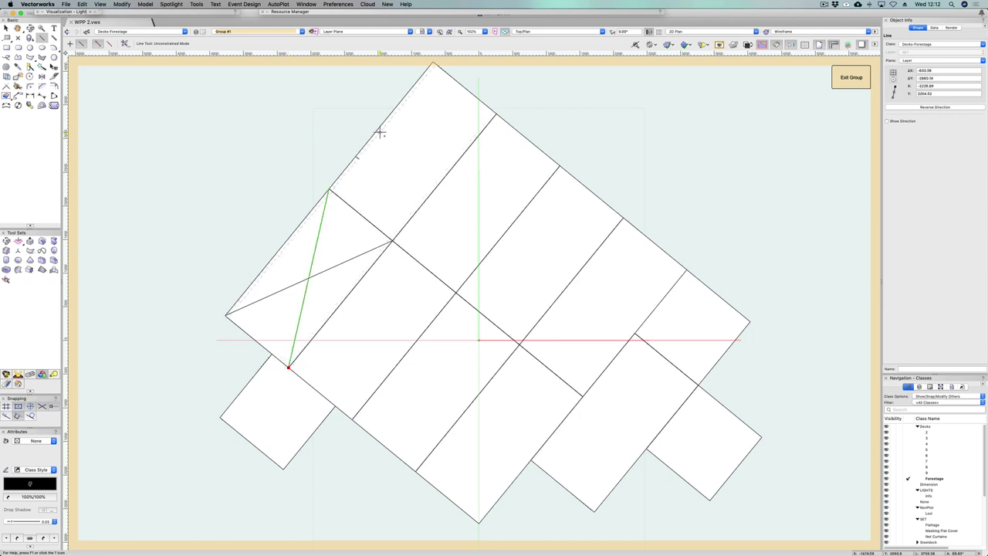
Draw two crossing corner-to-corner diagonals on the adjoining 8ft deck at the upper end of the same row
click(328, 188)
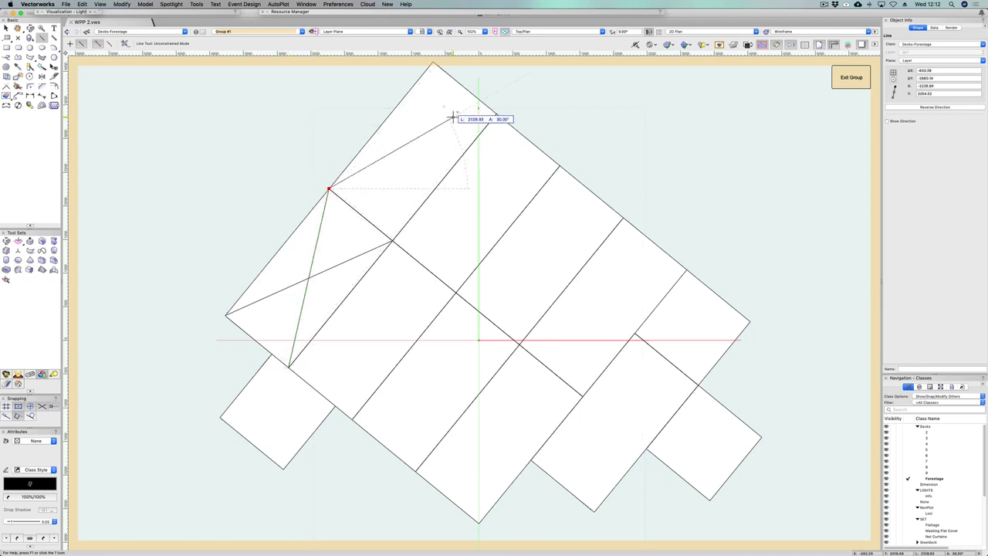
click(495, 115)
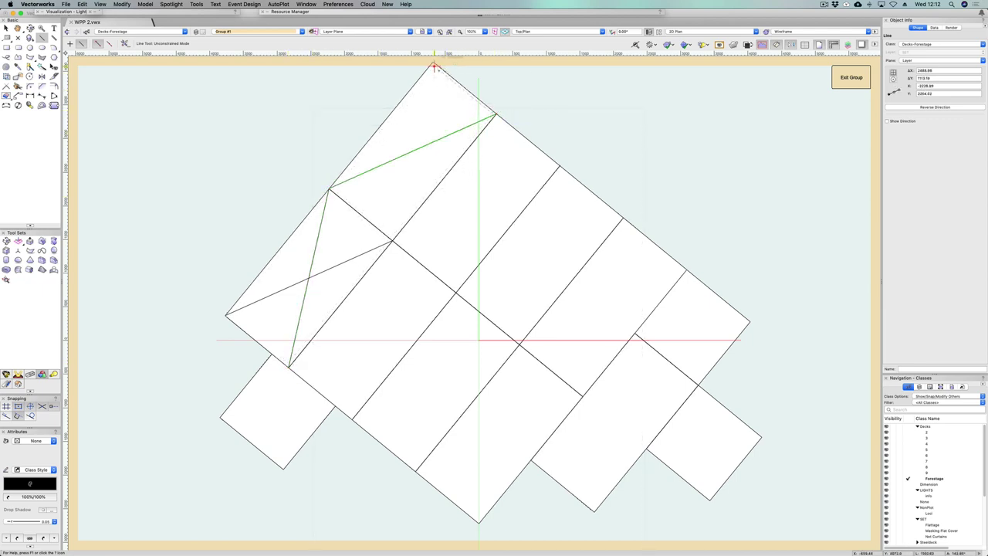
middle_drag(434, 60, 435, 123)
click(433, 125)
click(392, 302)
Select the four diagonal lines and start a Move by Points with 3 duplicates from the uppermost deck corner
key(x)
drag(138, 91, 525, 473)
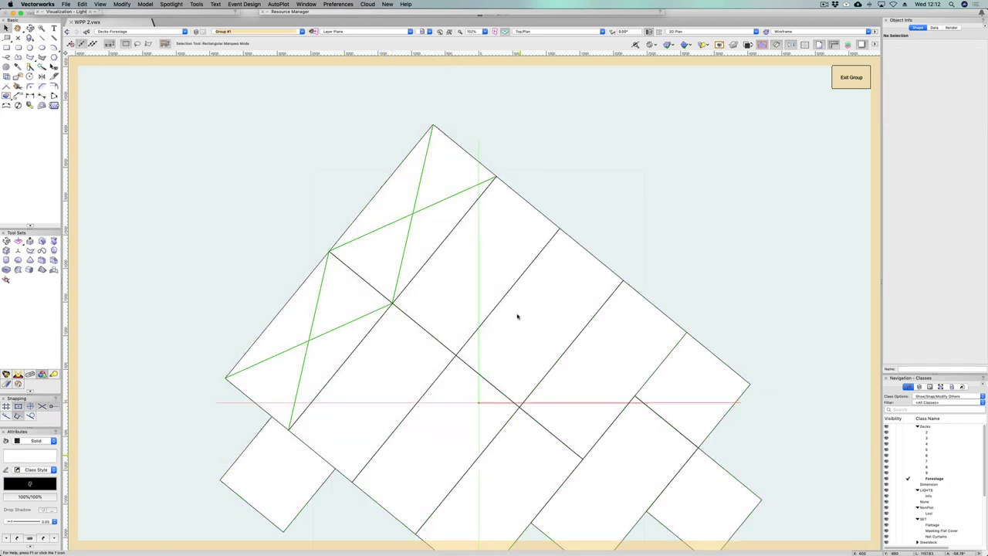
key(shift+m)
text(3)
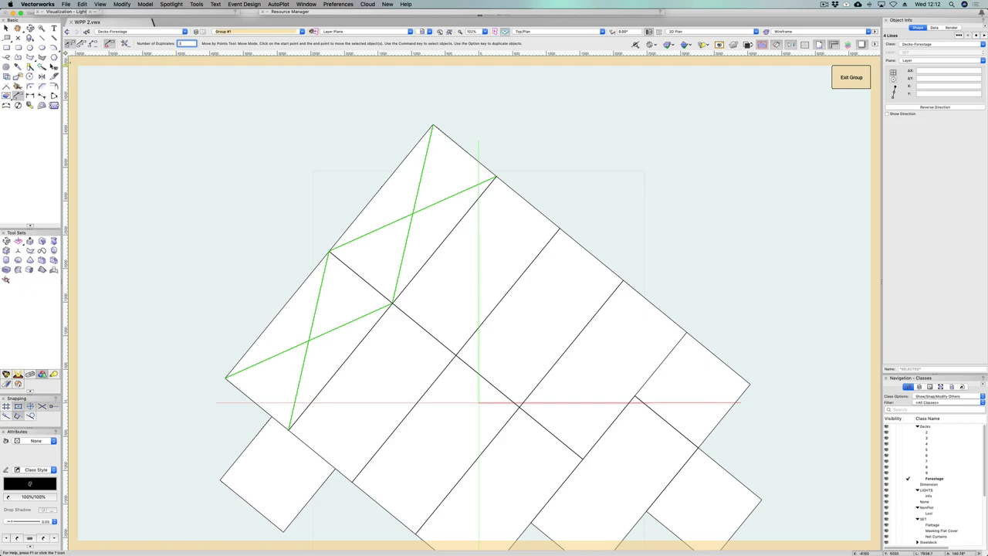
click(434, 125)
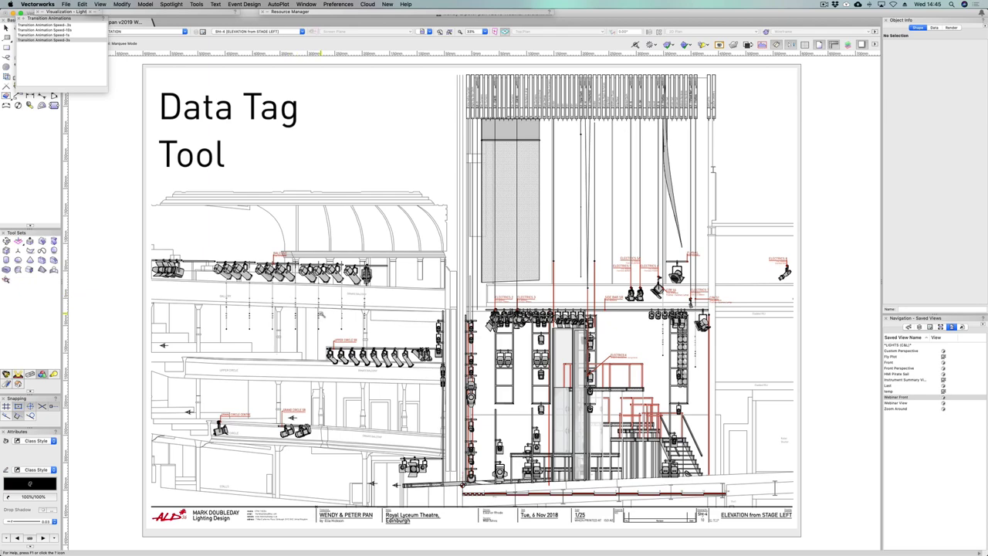
drag(325, 313, 489, 410)
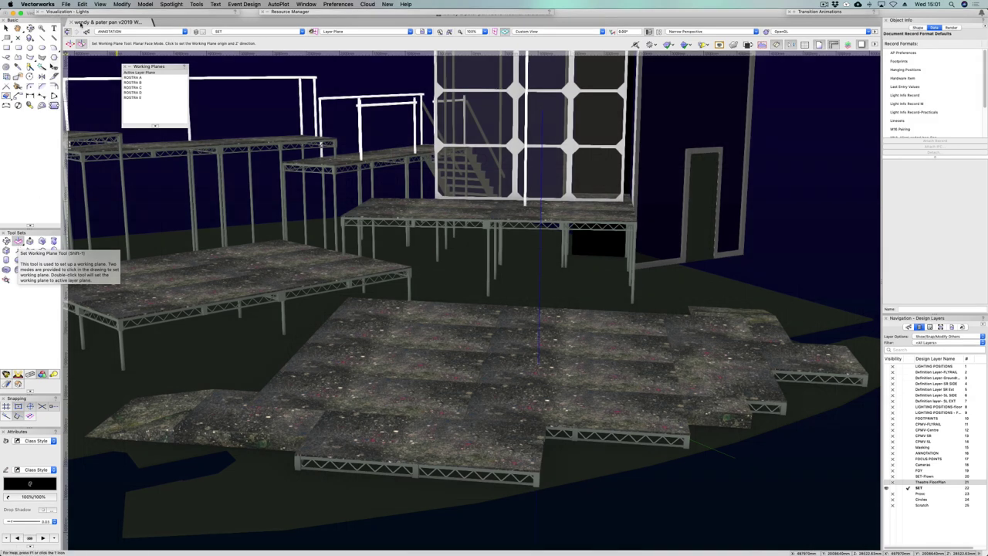
Set the working plane on the raked stage floor behind the forestage decks, using the Set Working Plane tool's Planar Face mode
click(76, 44)
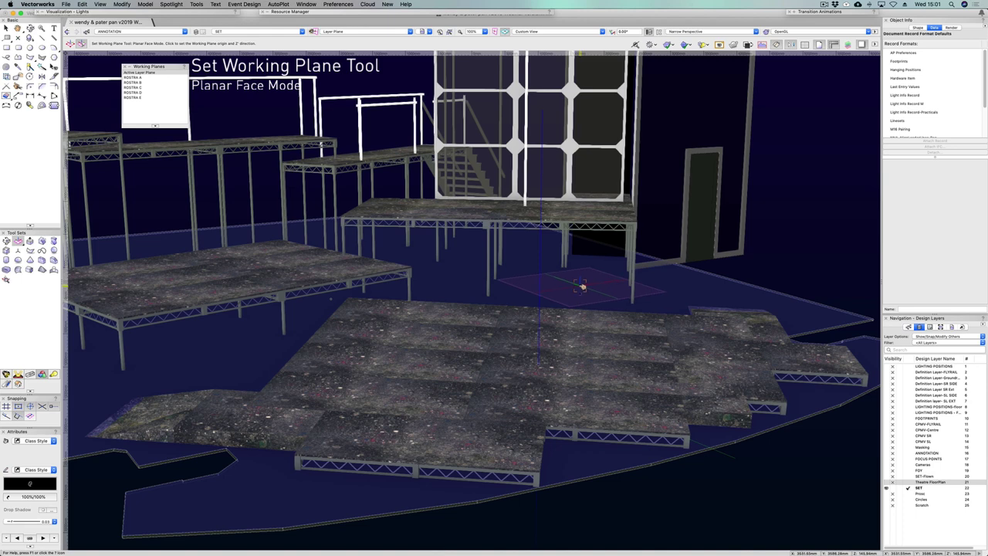
click(583, 286)
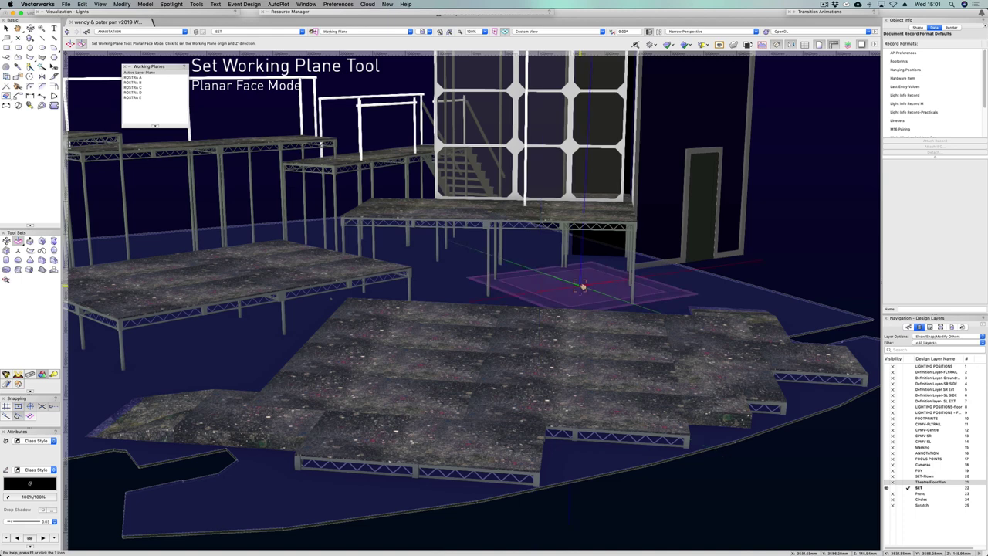
click(6, 28)
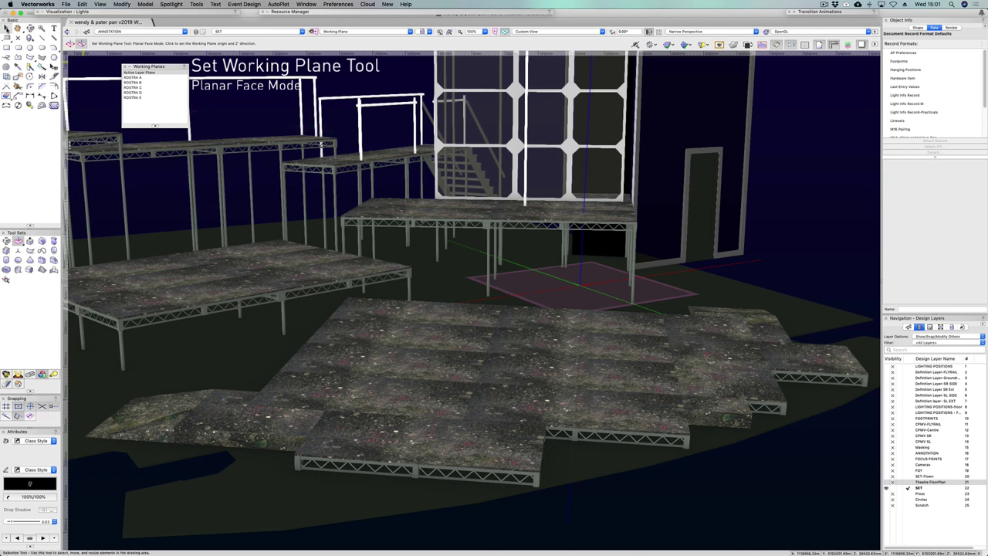
Add the current plane to the saved working planes with the name Rake
click(154, 127)
click(165, 127)
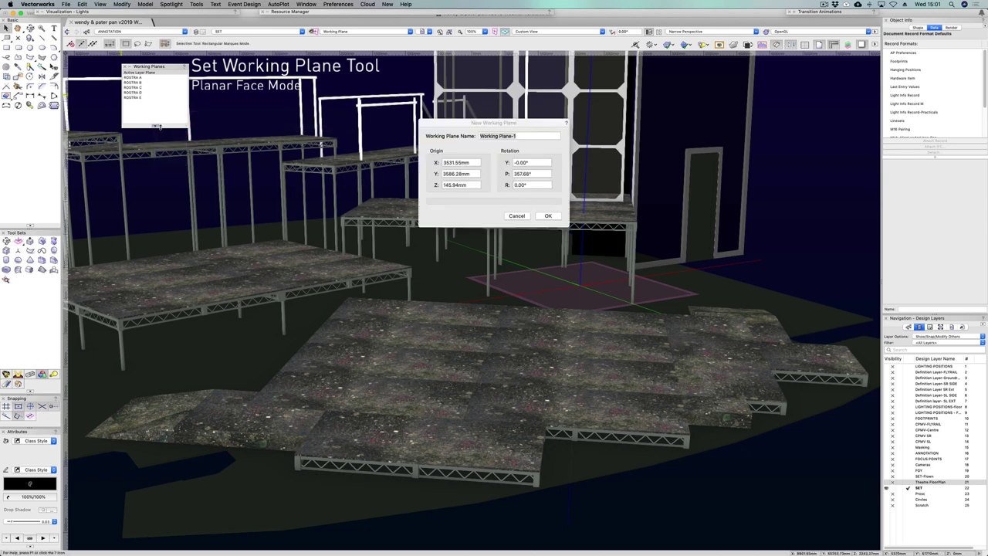
text(R)
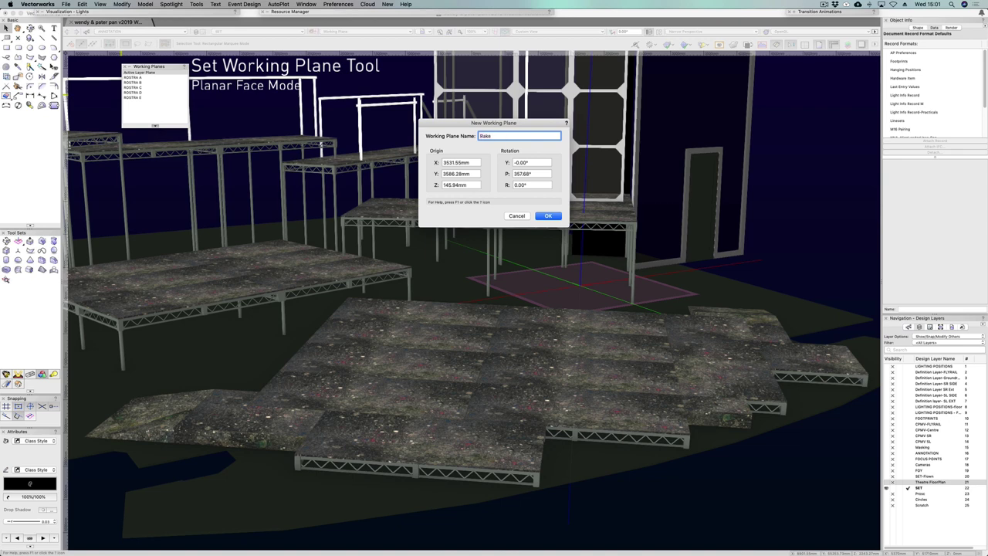
text(ake)
key(Tab)
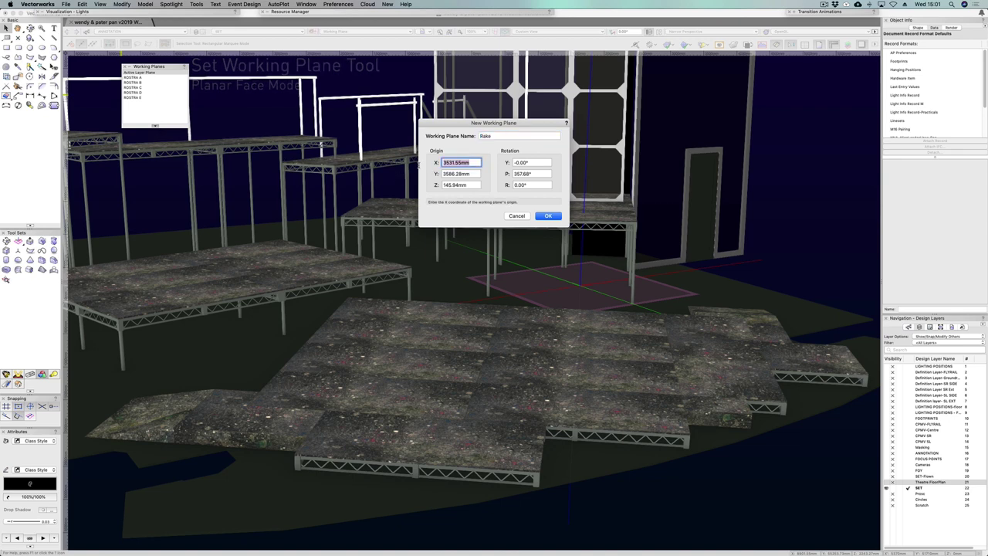
Set the Rake working plane's origin to 0 for X, Y and Z
text(0)
key(Tab)
text(0)
key(Tab)
text(0)
key(Tab)
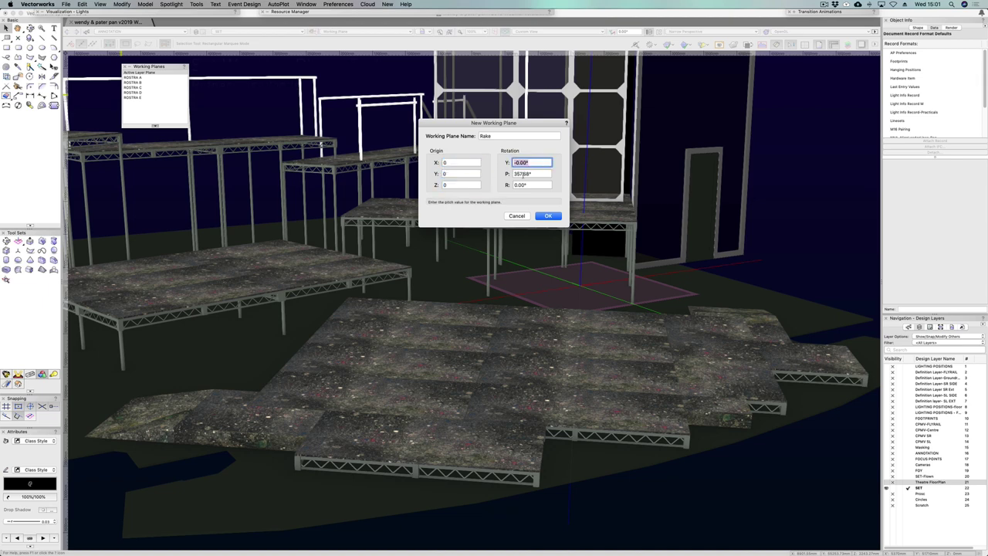
Confirm the new Rake working plane and make it the active working plane in the lighting plan
click(553, 216)
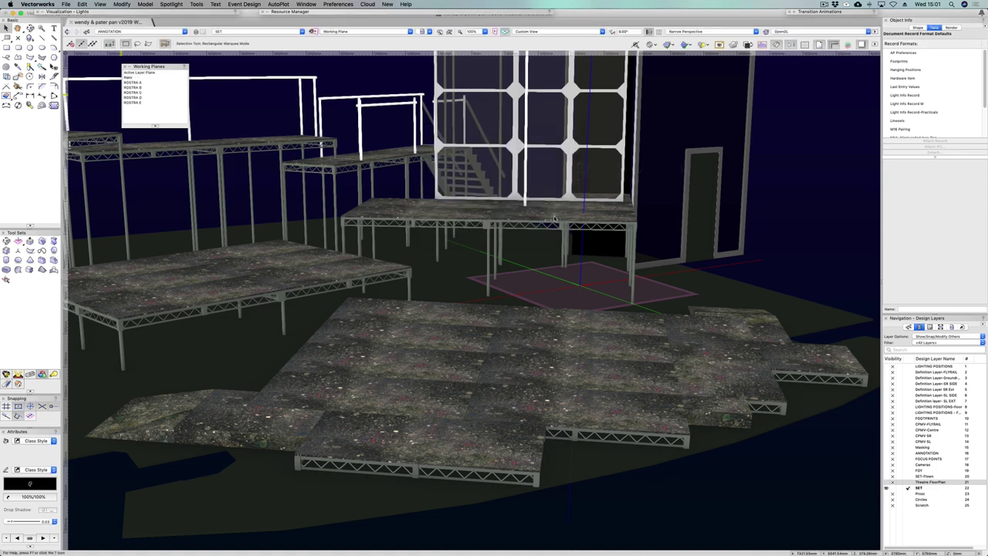
double_click(127, 78)
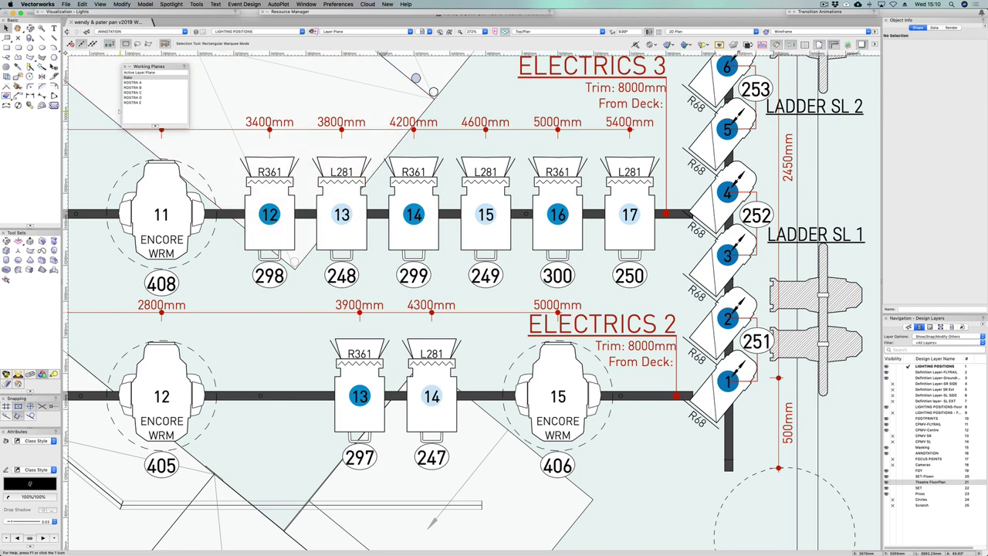
click(131, 79)
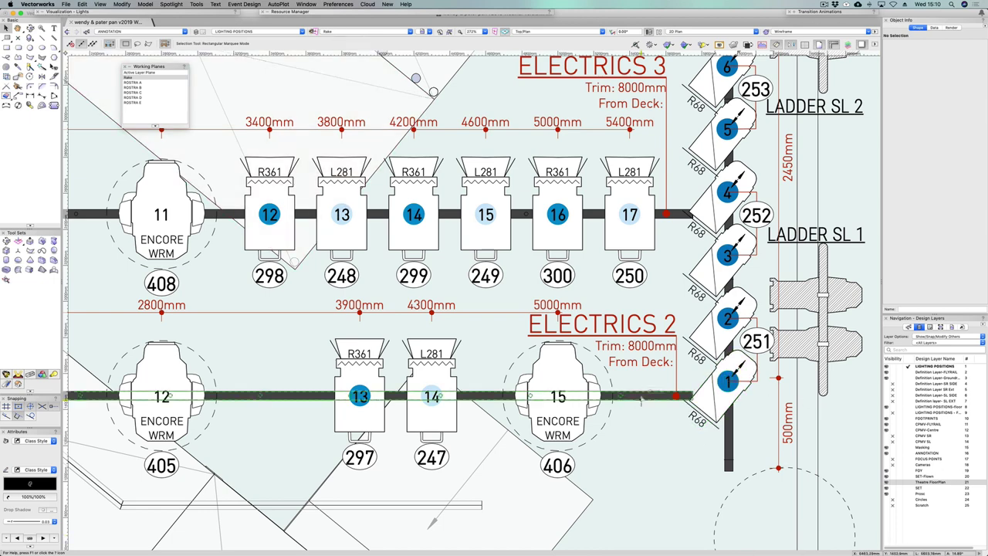
Check the Electrics 2 hanging position's Z height relative to the Rake working plane
click(643, 395)
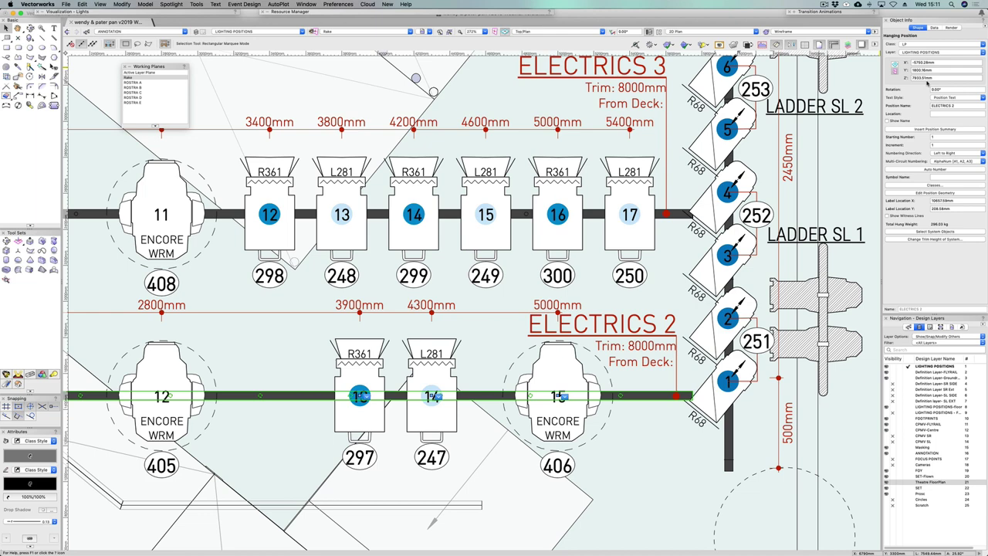
click(639, 465)
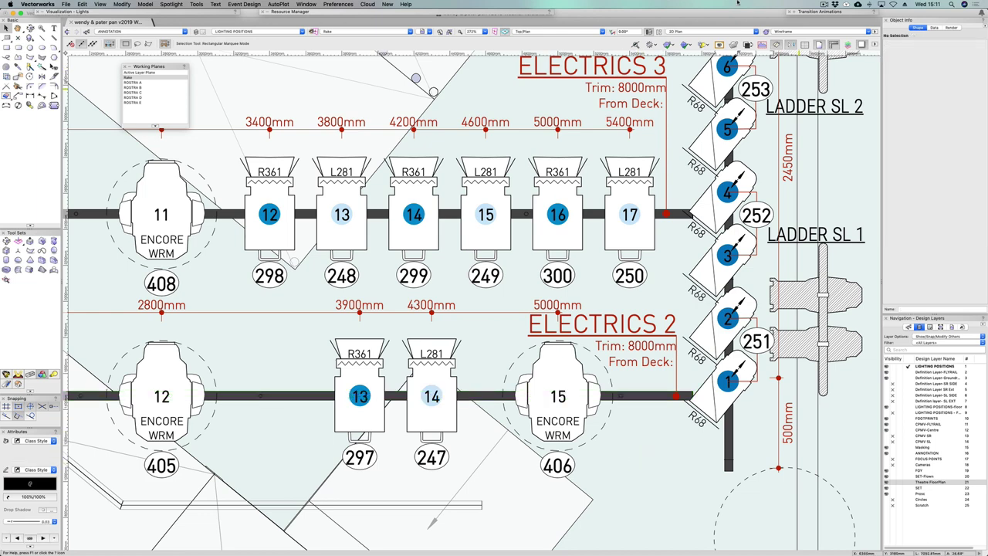
Inspect the Trim from Deck field in the Hanging Positions record format
click(498, 12)
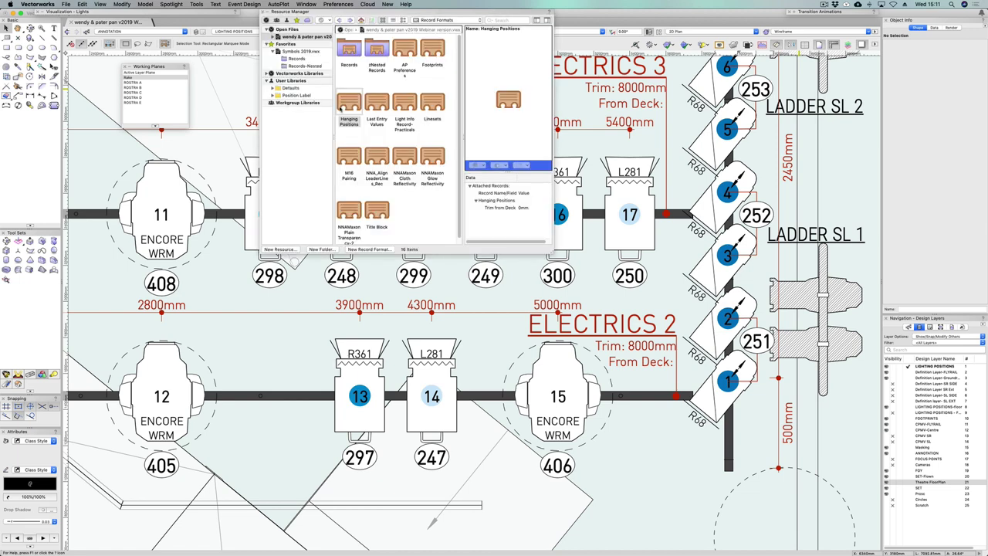
click(350, 104)
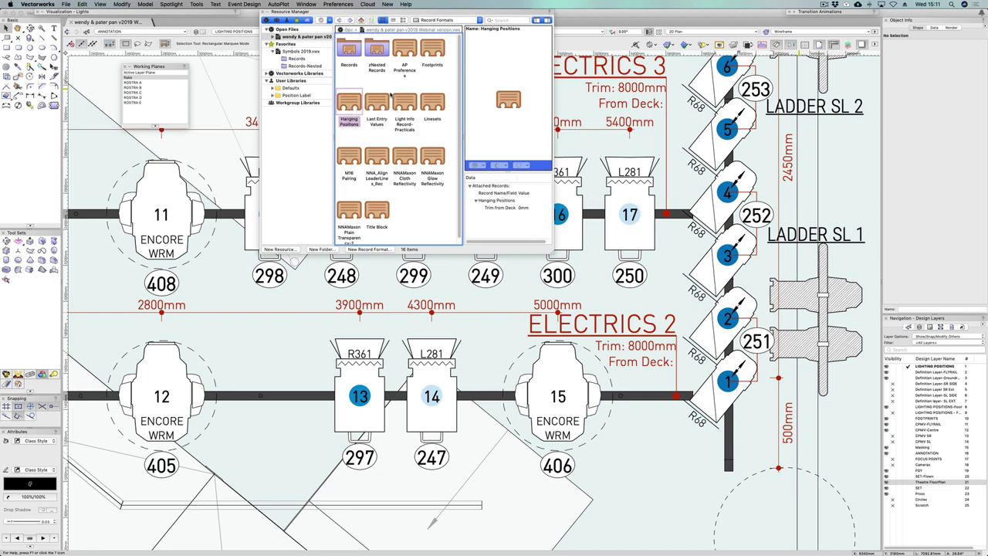
right_click(351, 104)
click(428, 159)
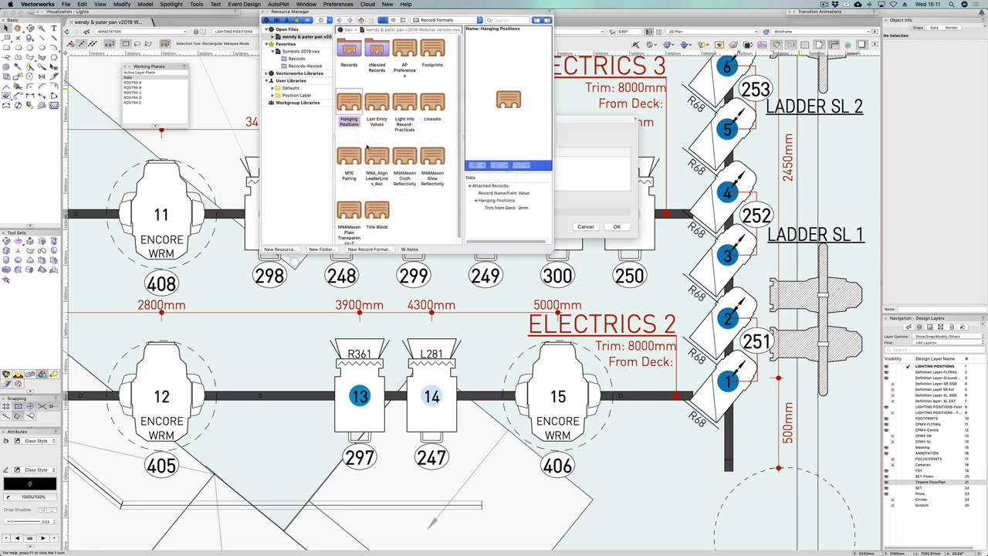
click(386, 160)
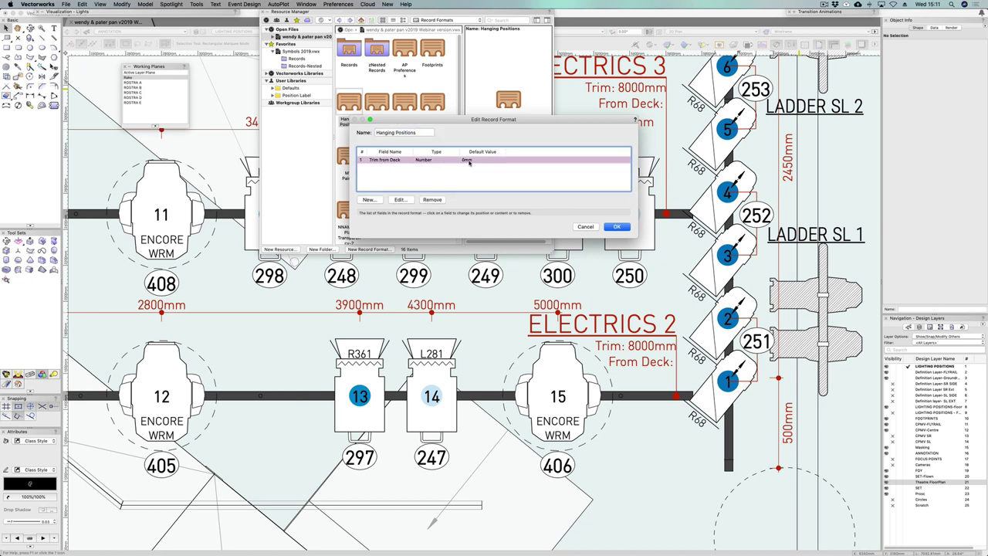
click(617, 226)
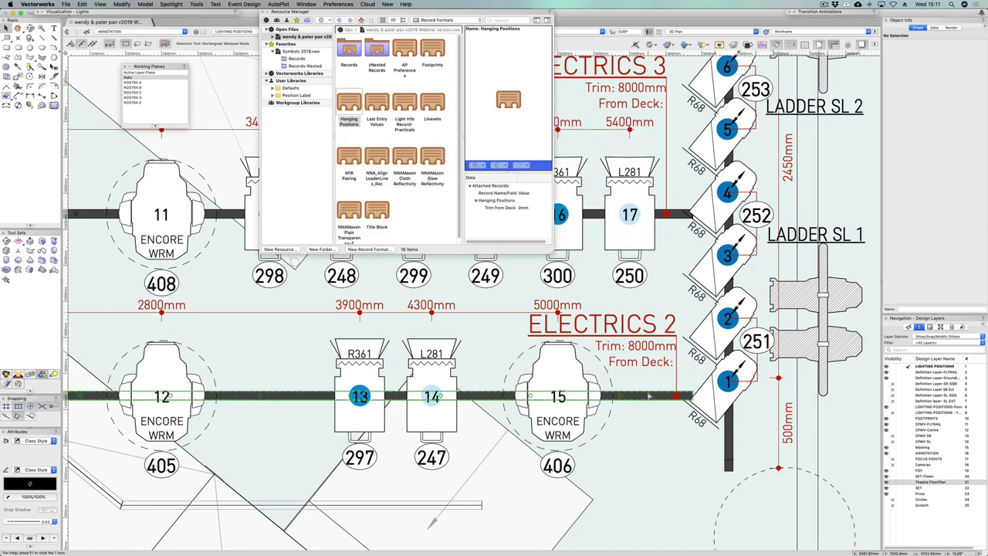
Attach the Hanging Positions record to both the Electrics 2 and Electrics 3 hanging positions
click(661, 392)
shift+click(688, 212)
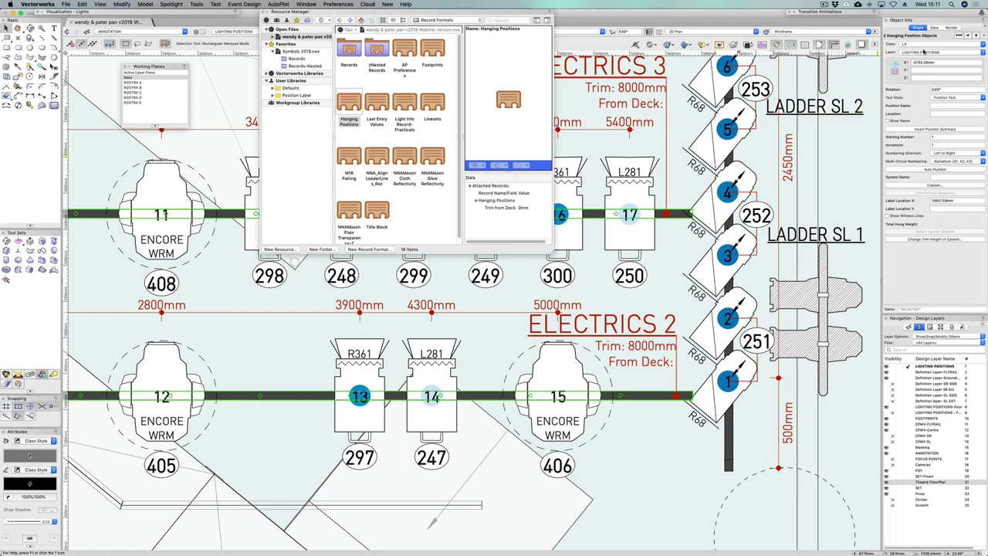
key(super+r)
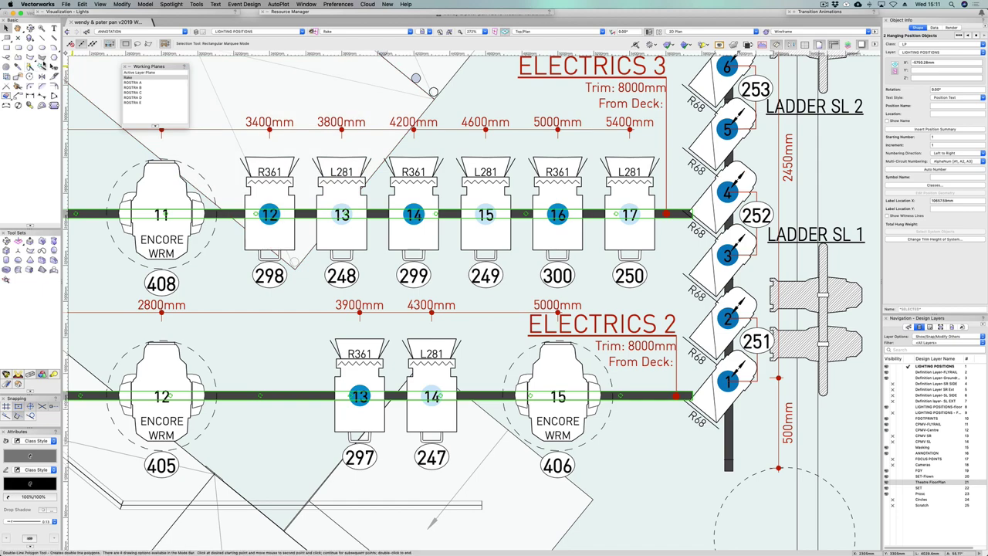
click(936, 28)
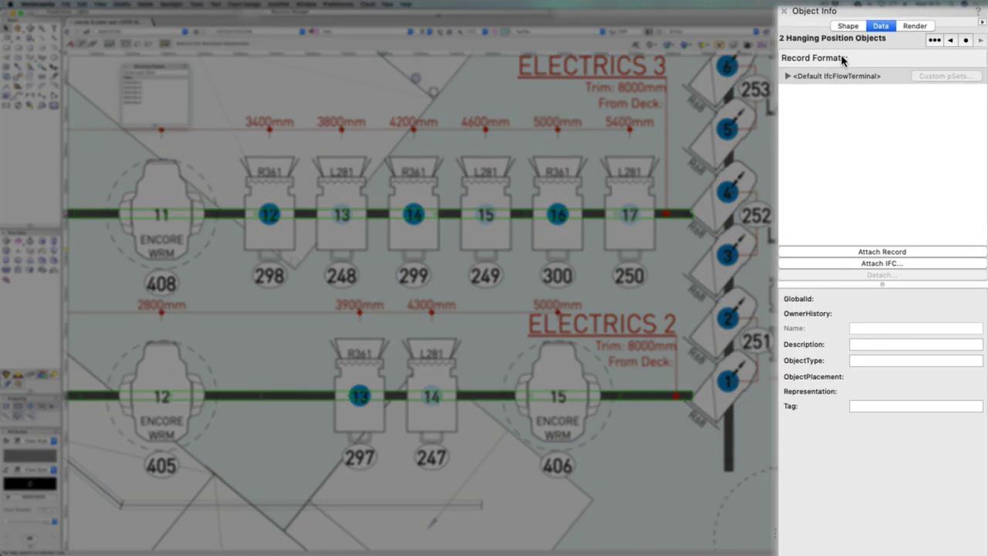
click(887, 255)
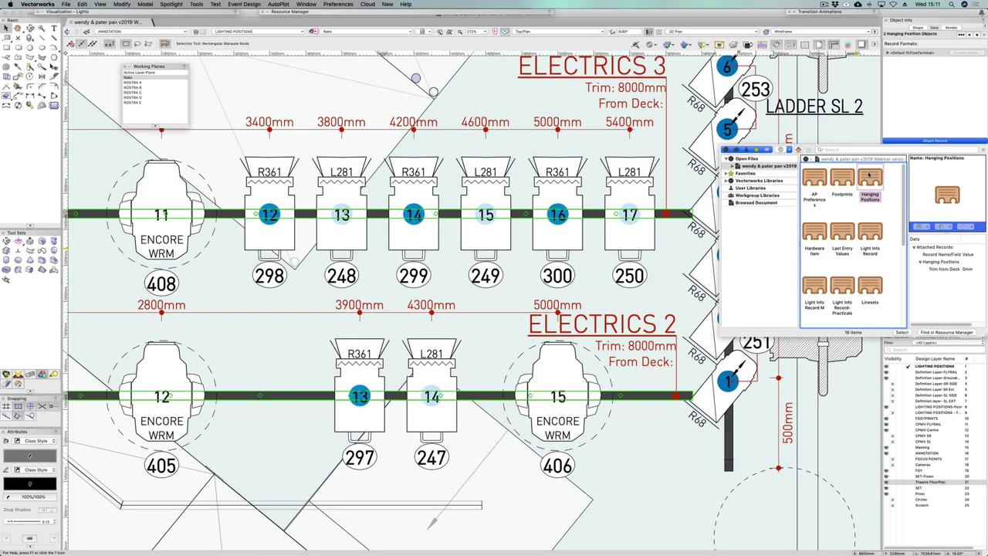
double_click(869, 176)
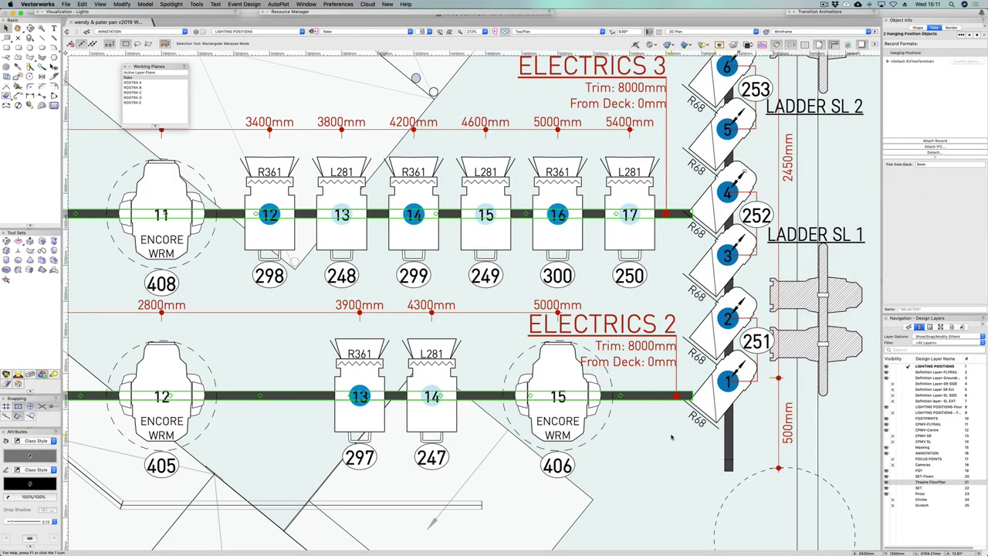
Read Electrics 2's Z height above the rake and set its Trim from Deck record value to 7933 mm
click(918, 27)
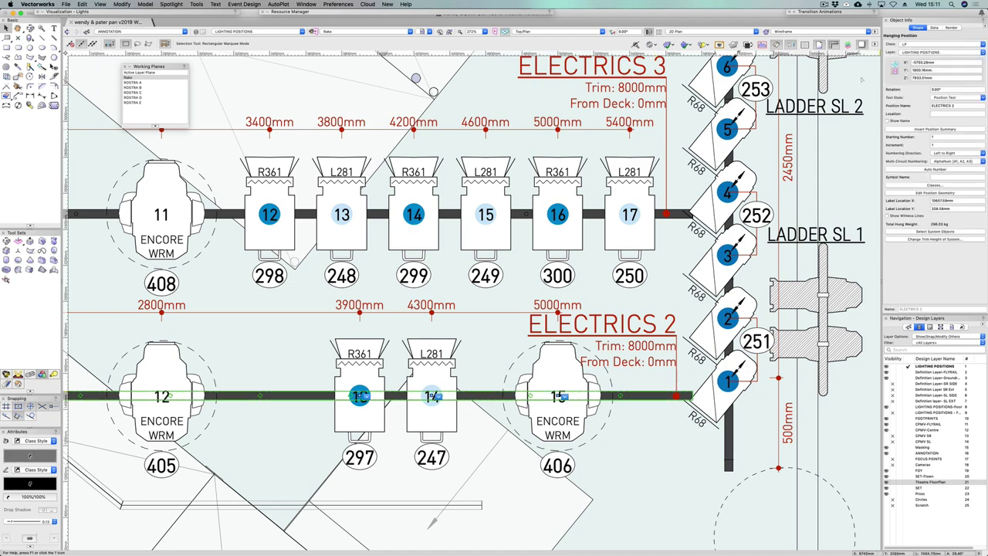
click(935, 27)
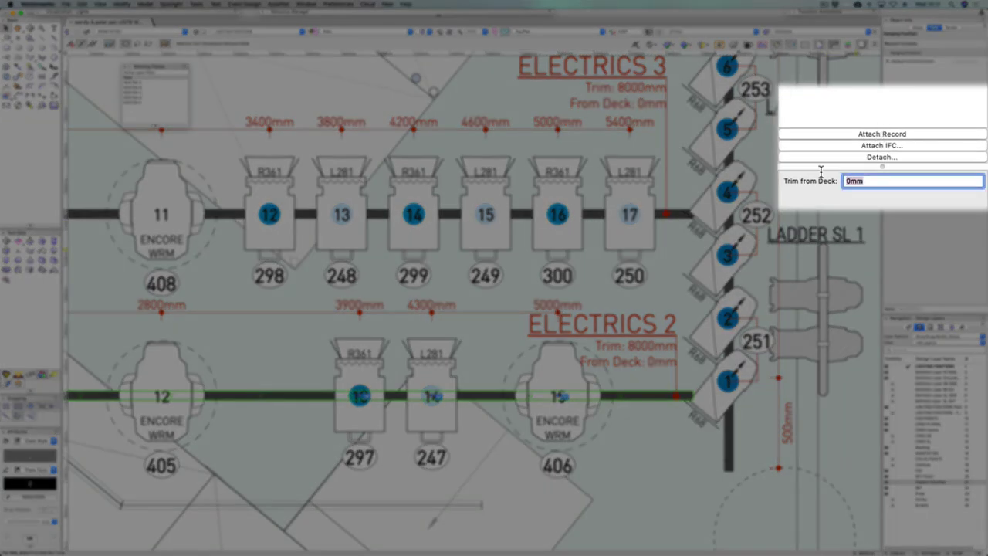
text(7933)
key(Return)
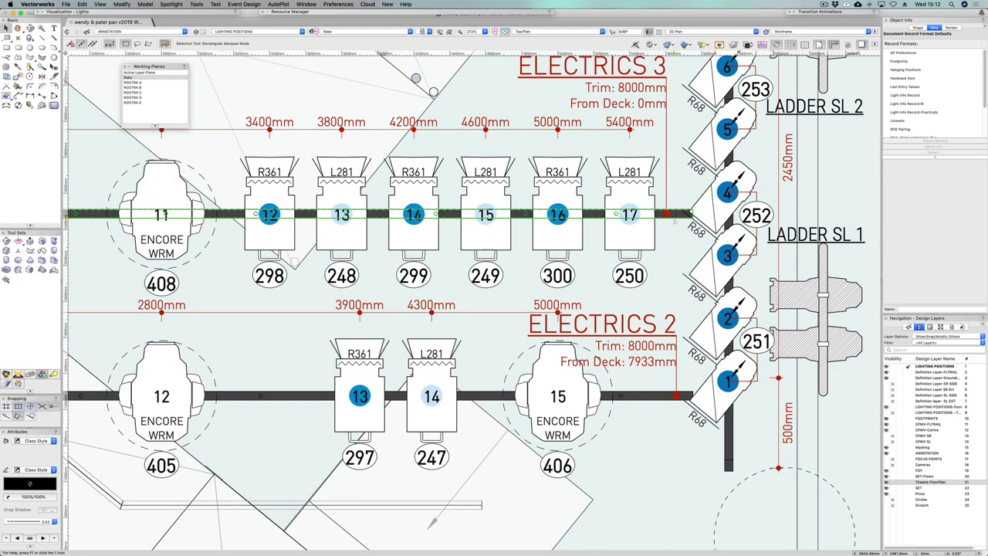
Read Electrics 3's Z height above the rake and set its Trim from Deck record value to 7890 mm
click(951, 33)
click(919, 28)
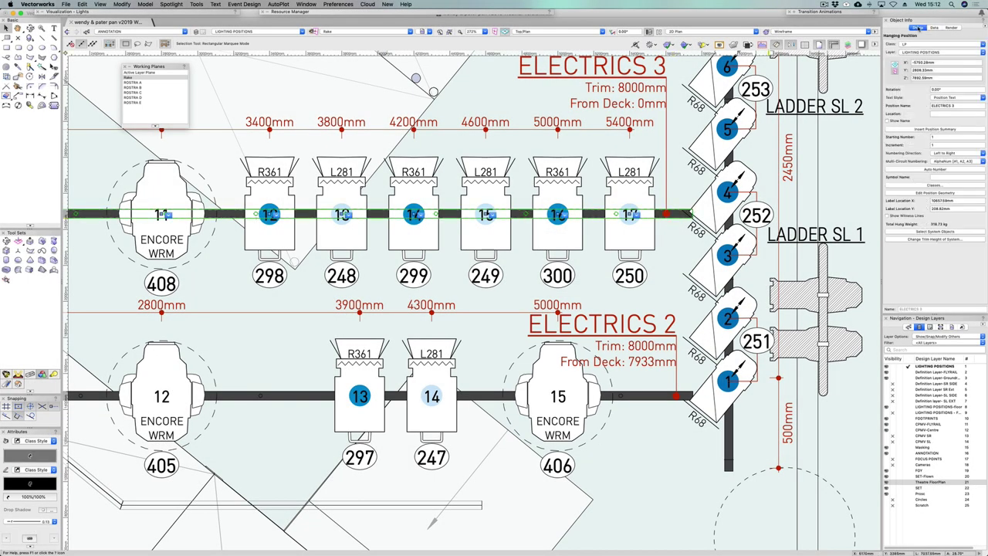
click(618, 100)
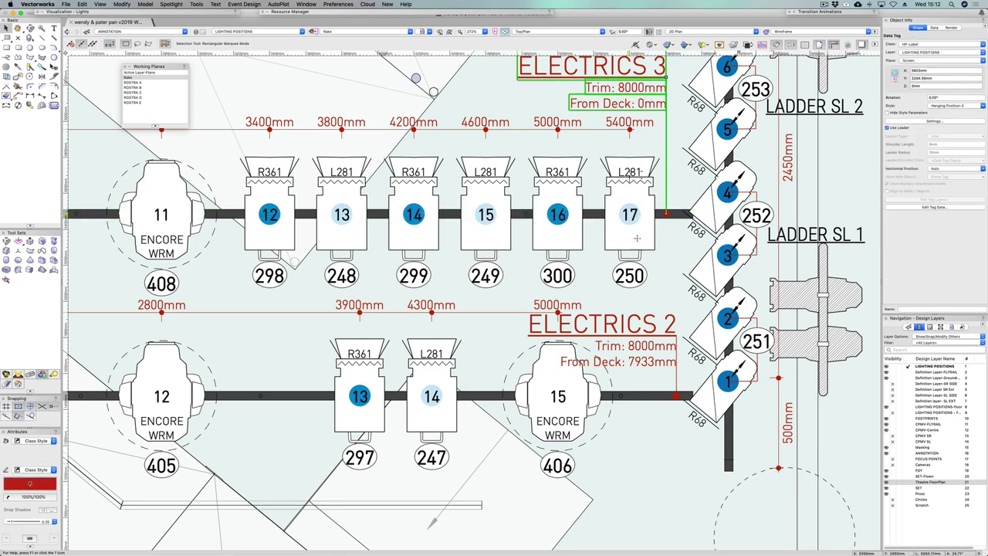
click(682, 213)
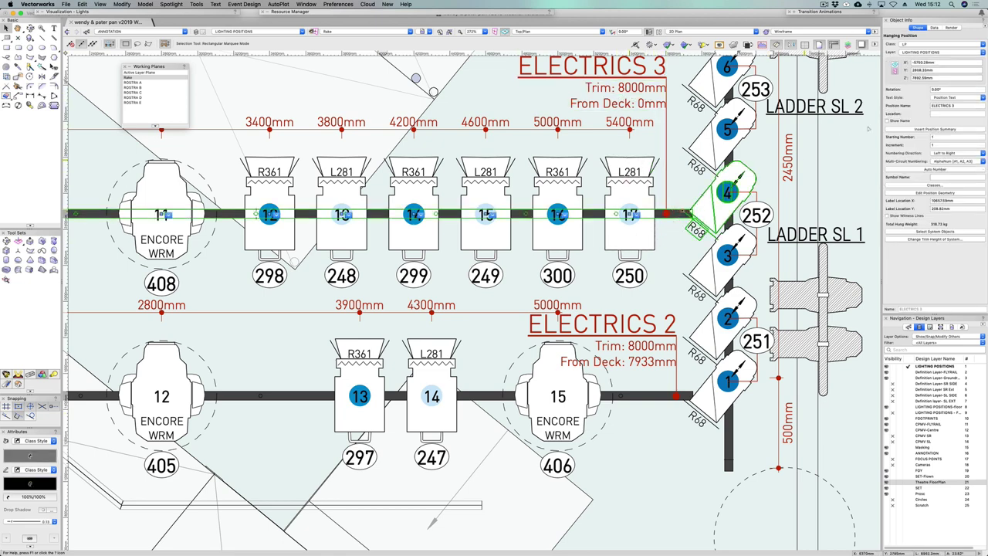
click(935, 28)
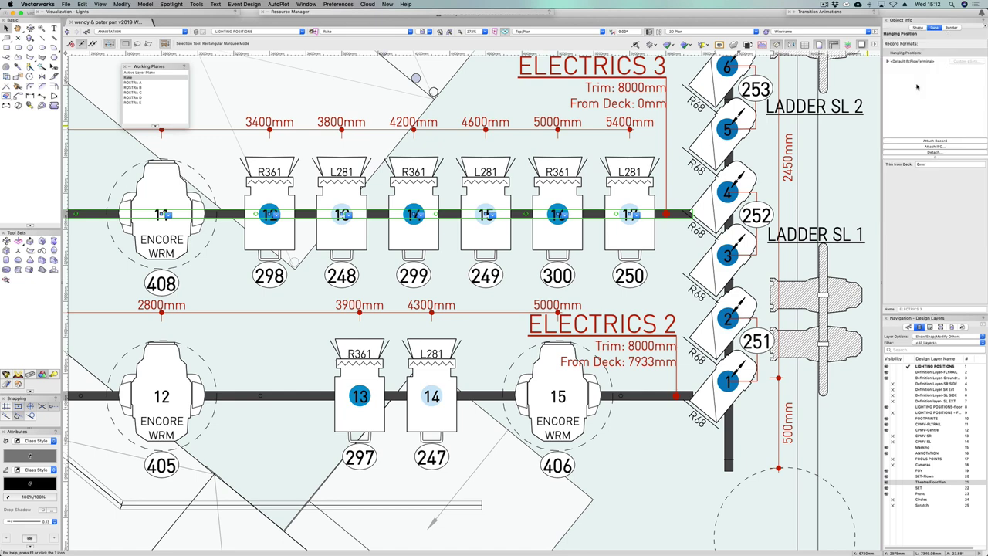
click(933, 165)
text(79)
key(Return)
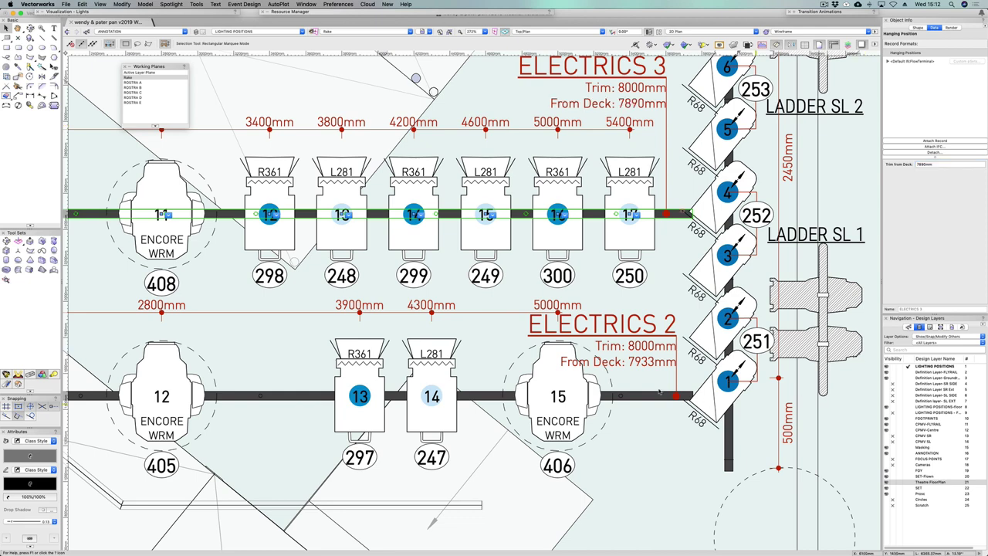
click(675, 434)
click(676, 392)
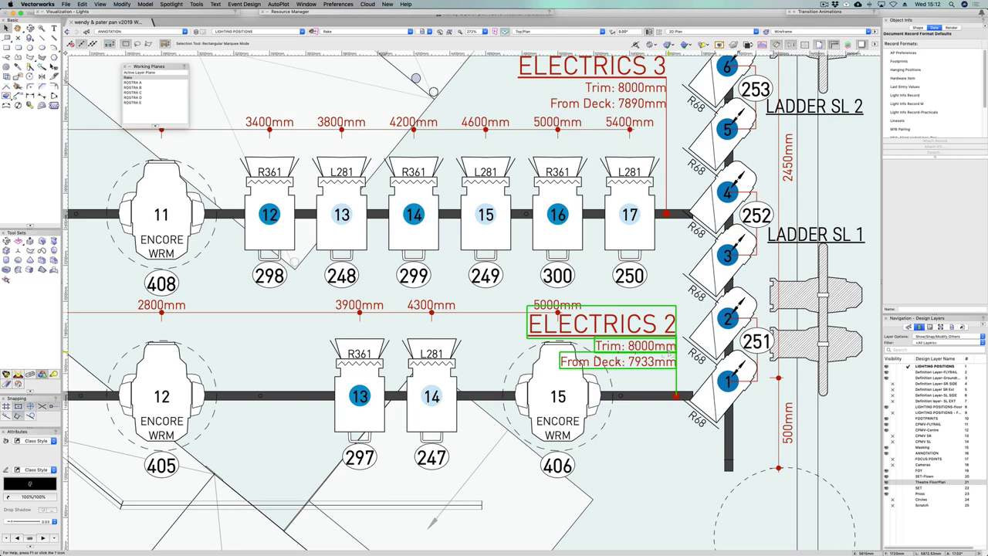
click(653, 461)
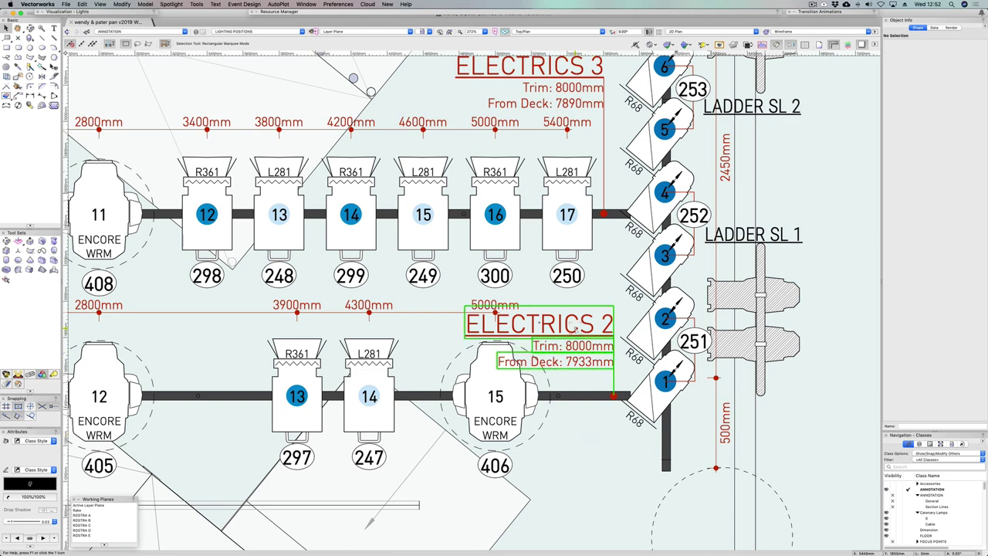
Open the Electrics 2 data tag's Tag Layout and bring up the definition of its From Deck text field
double_click(576, 331)
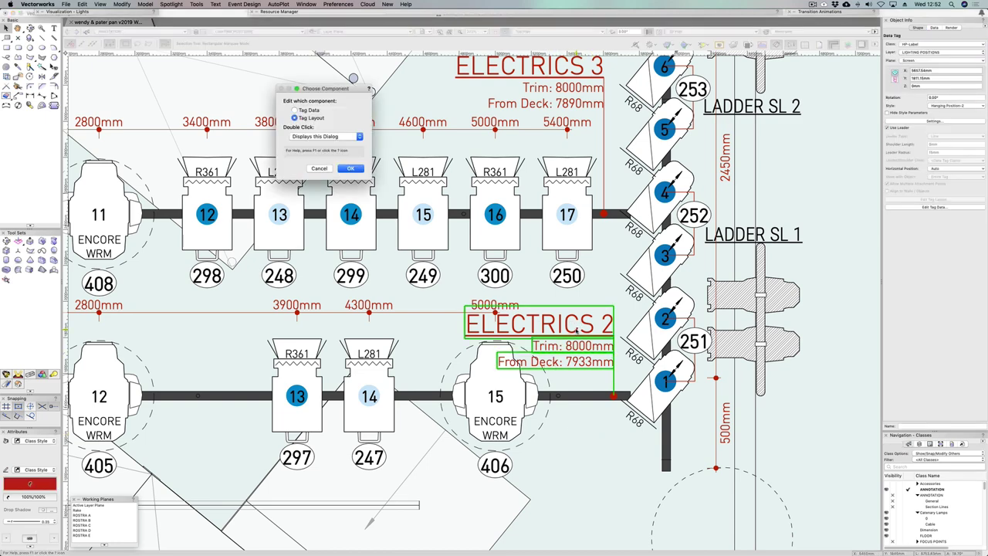
click(349, 168)
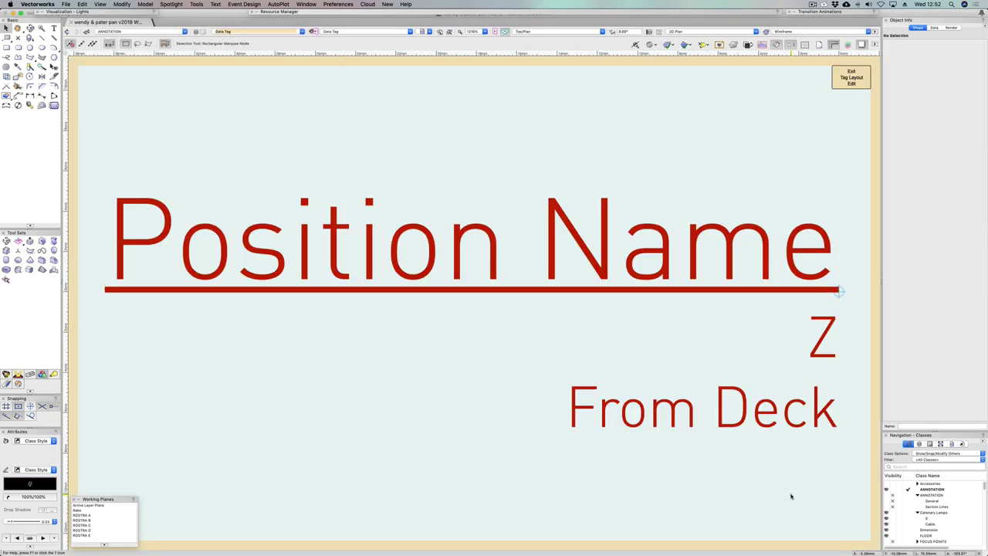
click(756, 422)
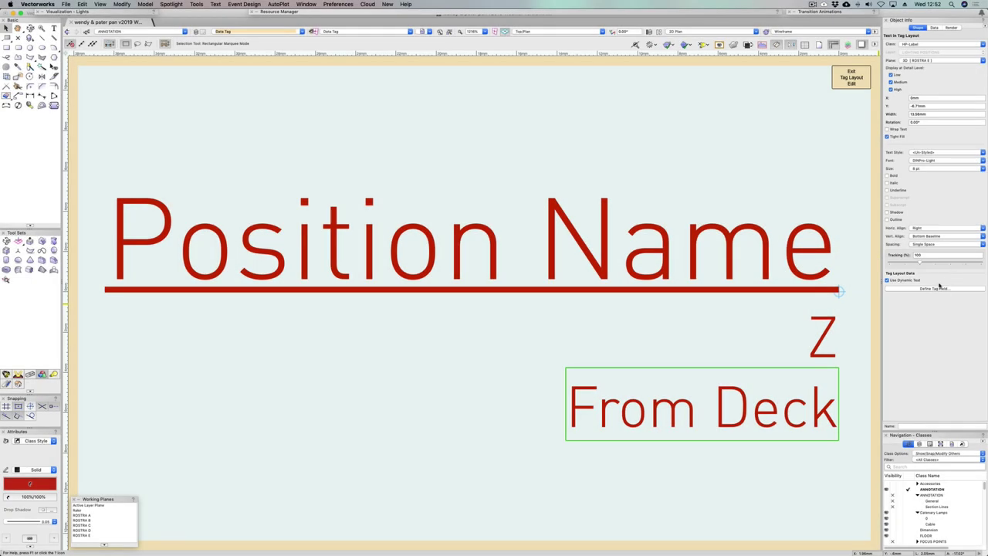
click(938, 291)
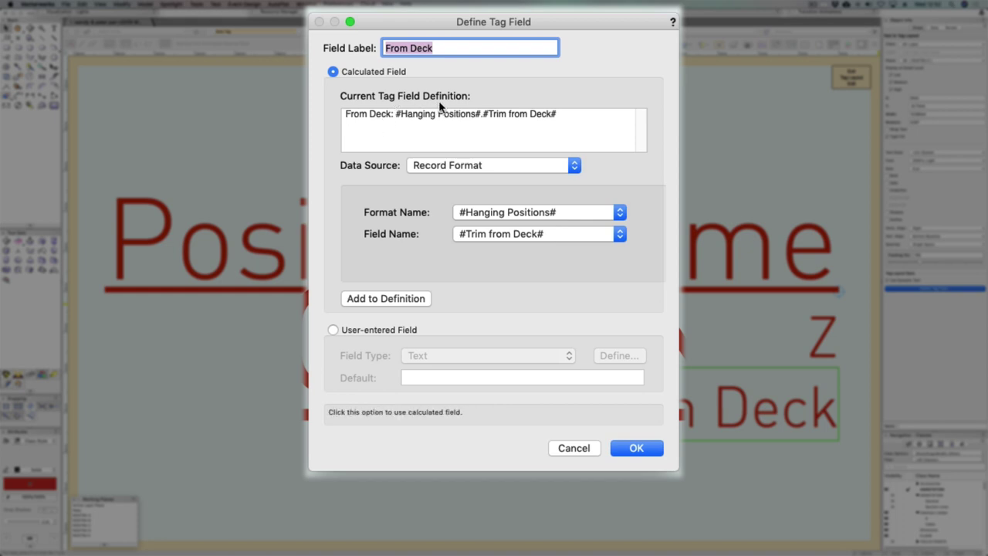
Check which record format and field name the From Deck tag field uses, accept the definition and exit the tag layout
click(515, 212)
click(515, 212)
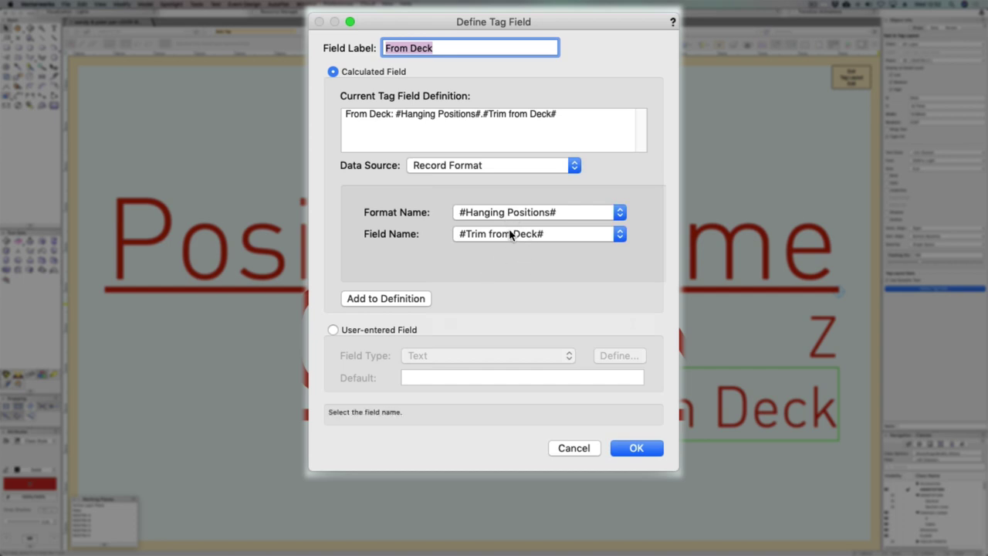
click(508, 232)
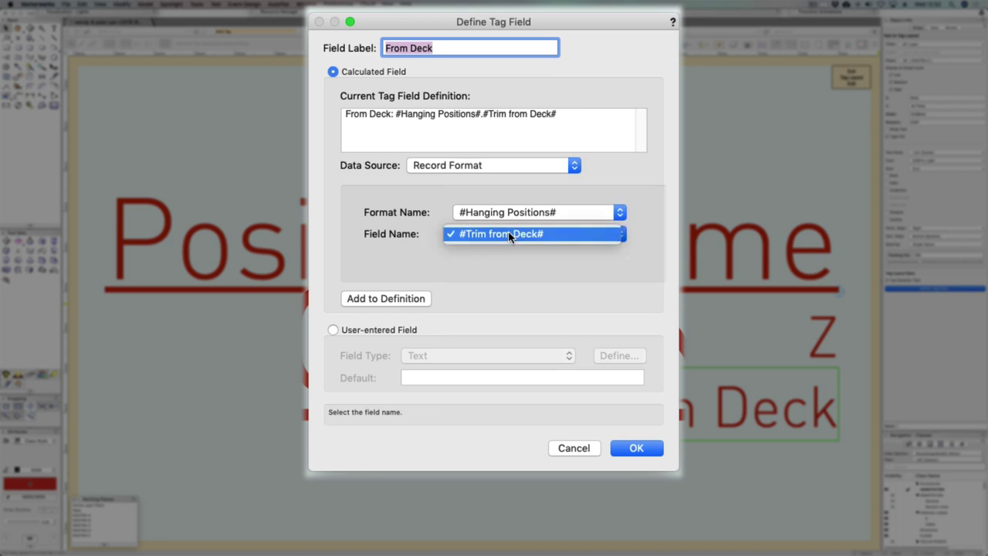
click(507, 233)
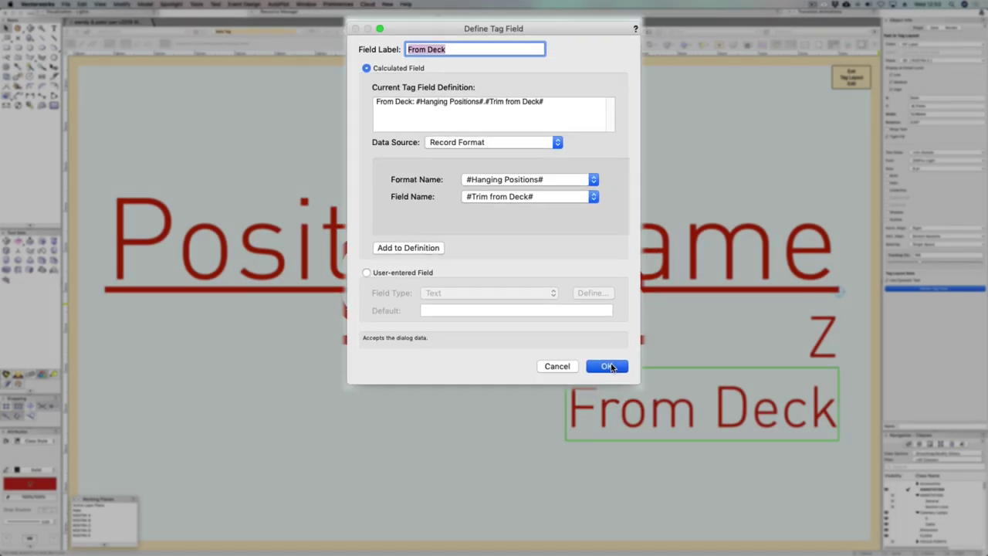
click(607, 366)
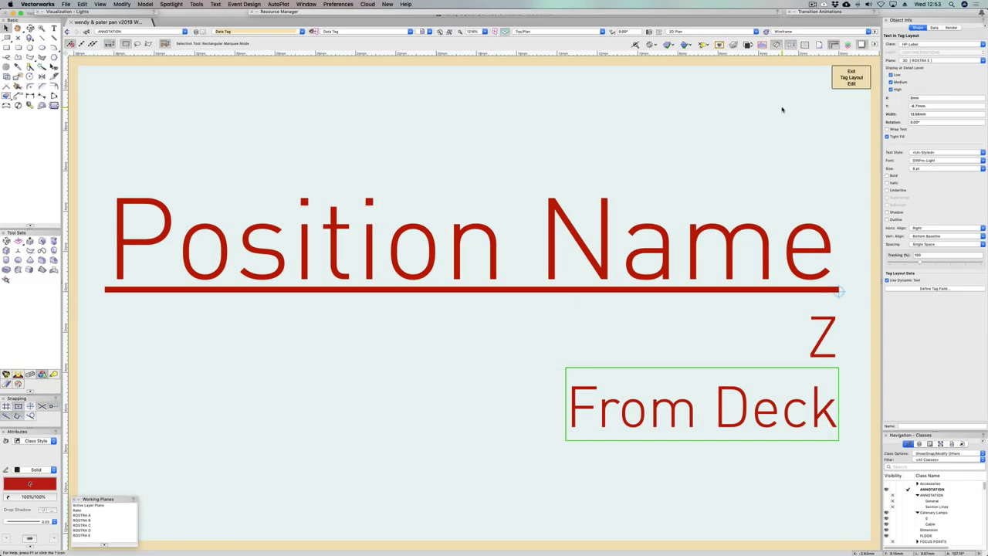
click(850, 78)
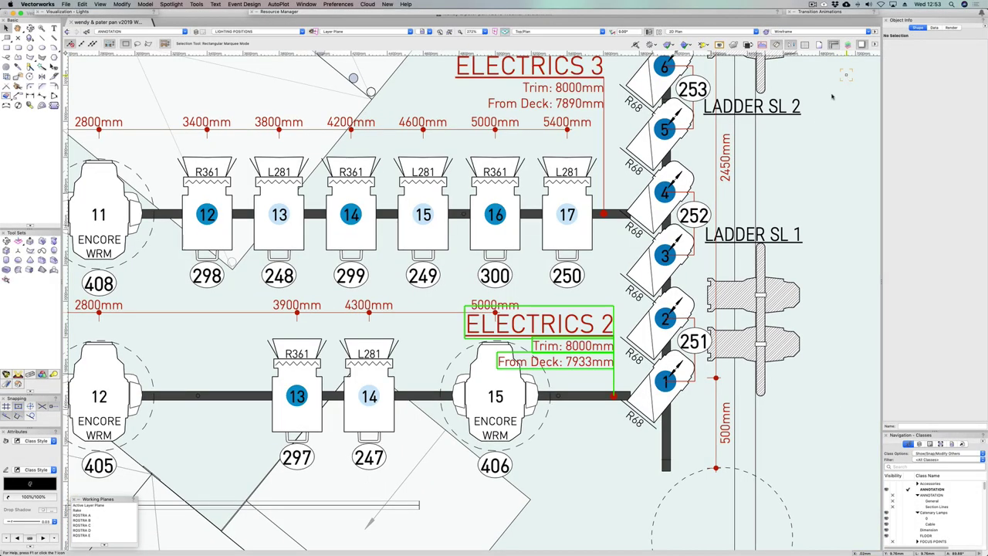
click(606, 427)
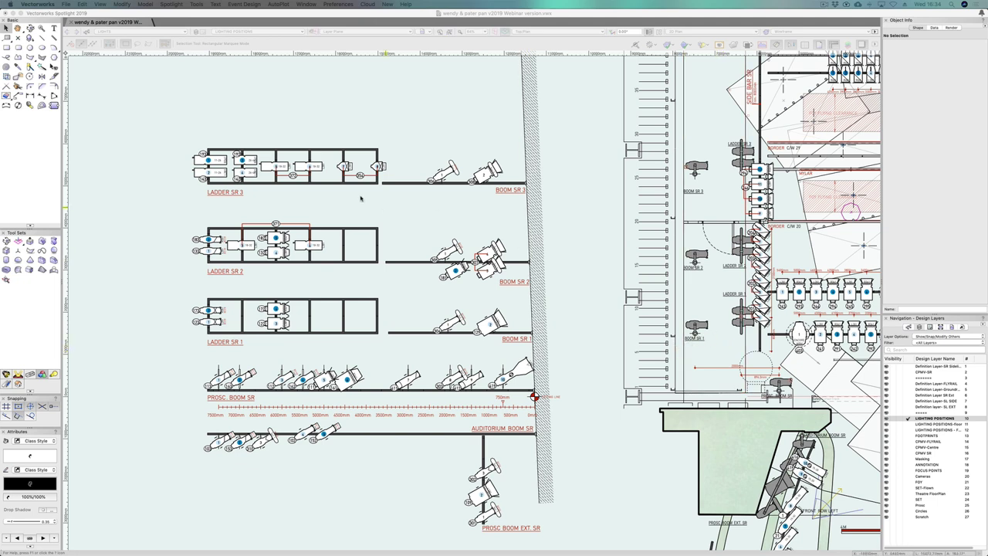
Examine the plan dimensions from Prosc. Boom SR to Boom SR 1 and Ladder SR 1
click(120, 80)
key(c)
drag(675, 343, 816, 412)
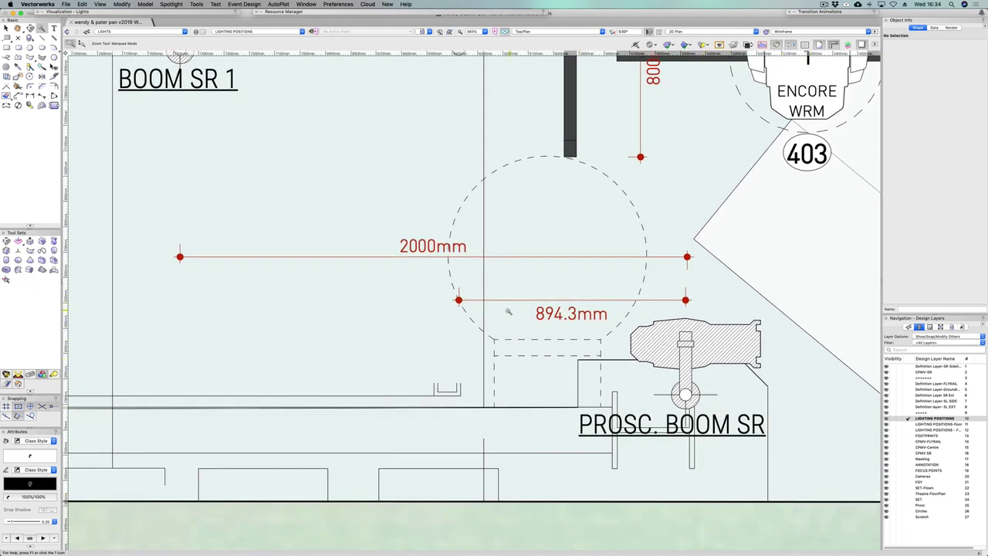
key(space)
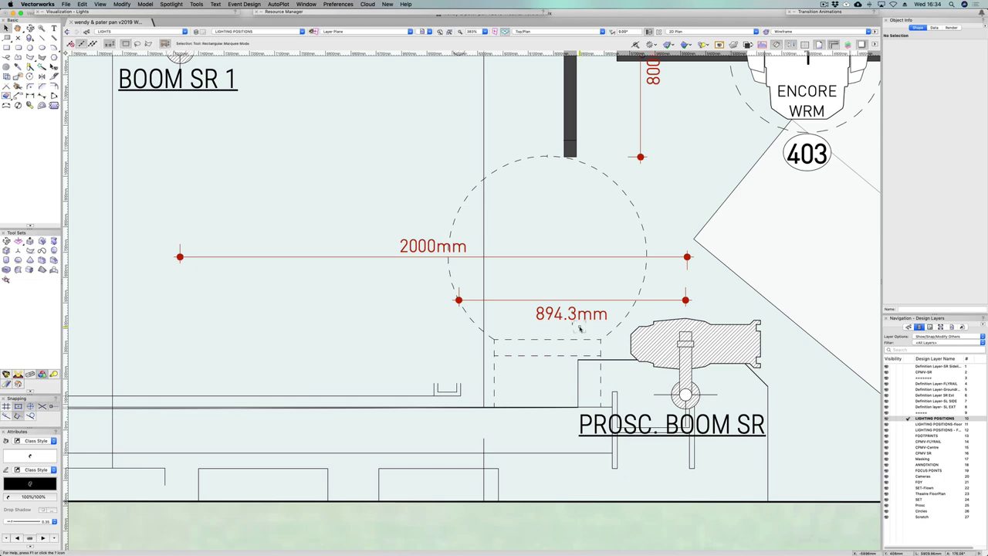
drag(576, 285, 594, 339)
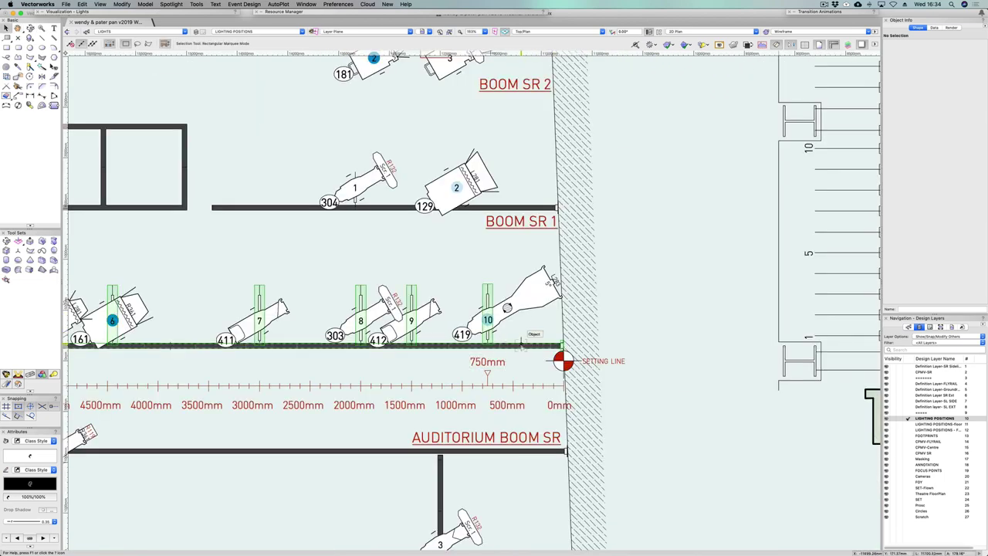
Compare the Z values of the Boom SR 1 and Ladder SR 1 hanging positions with their plan distances from Prosc. Boom SR
click(521, 344)
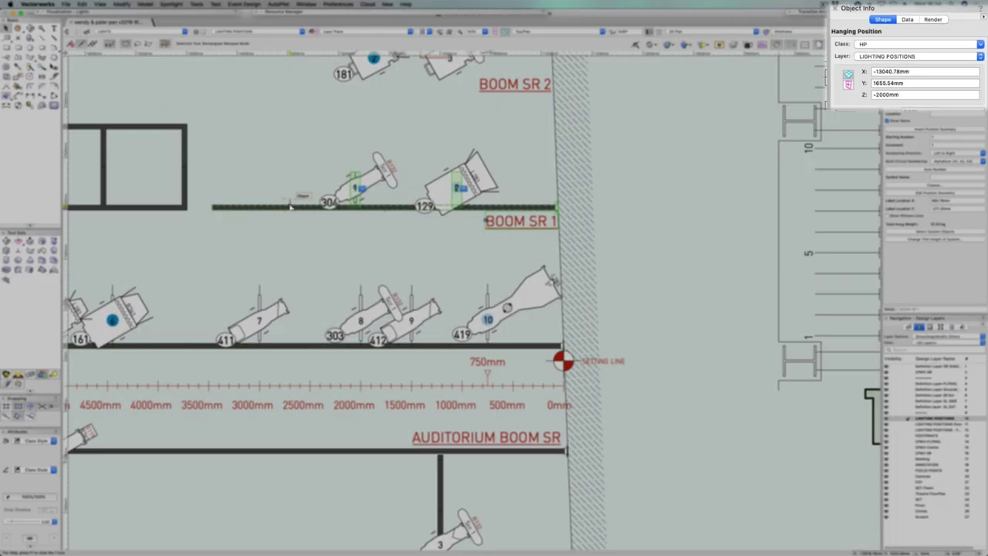
click(290, 207)
middle_drag(761, 307, 333, 278)
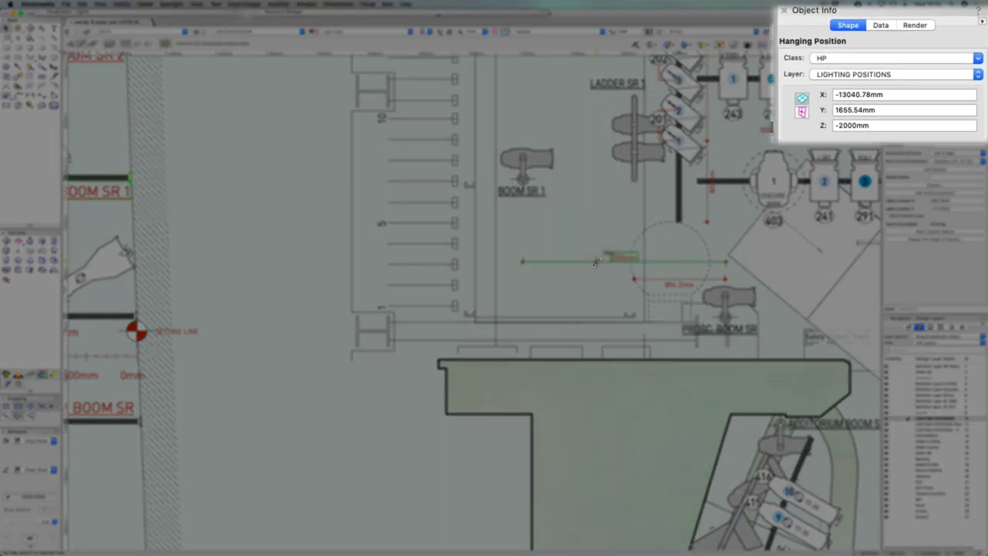
scroll(472, 261, left, 10)
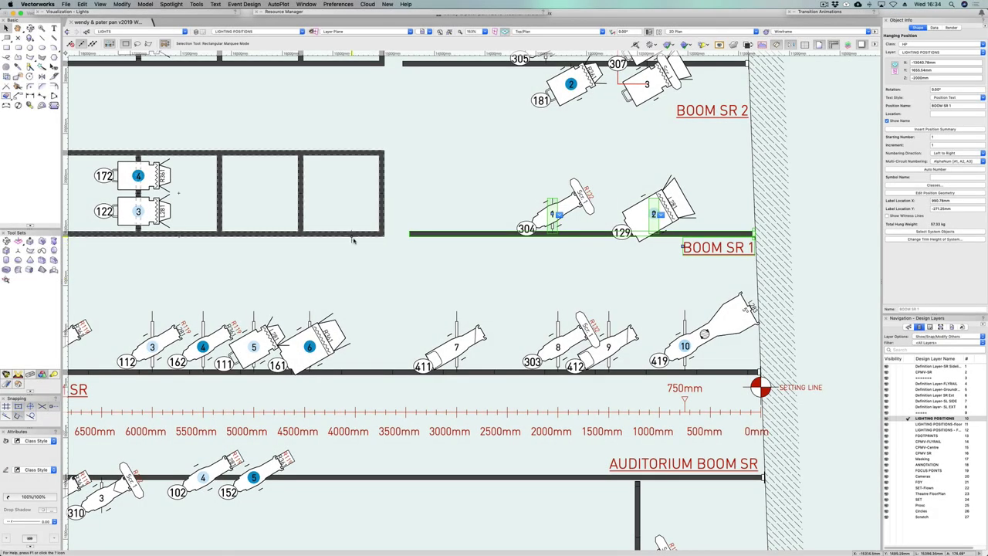
click(348, 233)
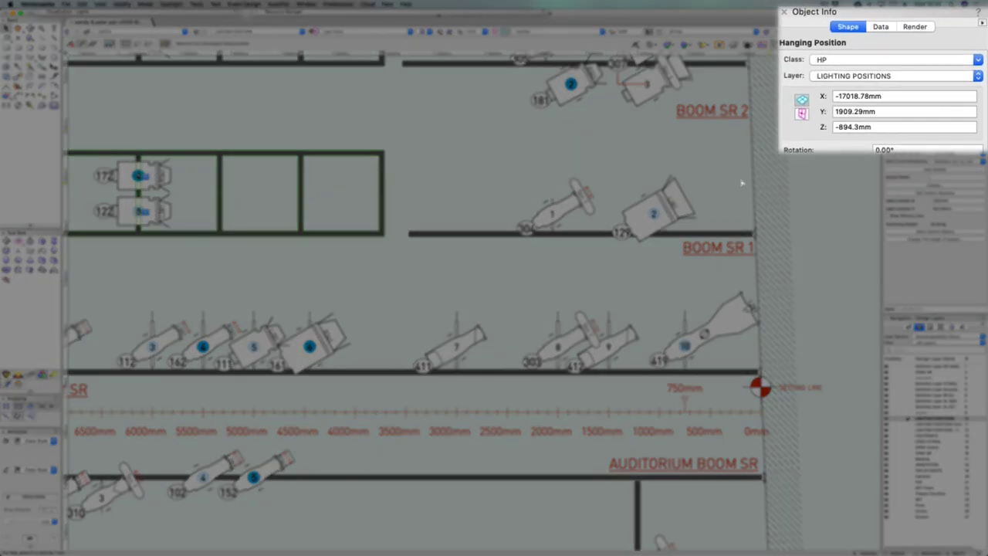
scroll(392, 203, right, 10)
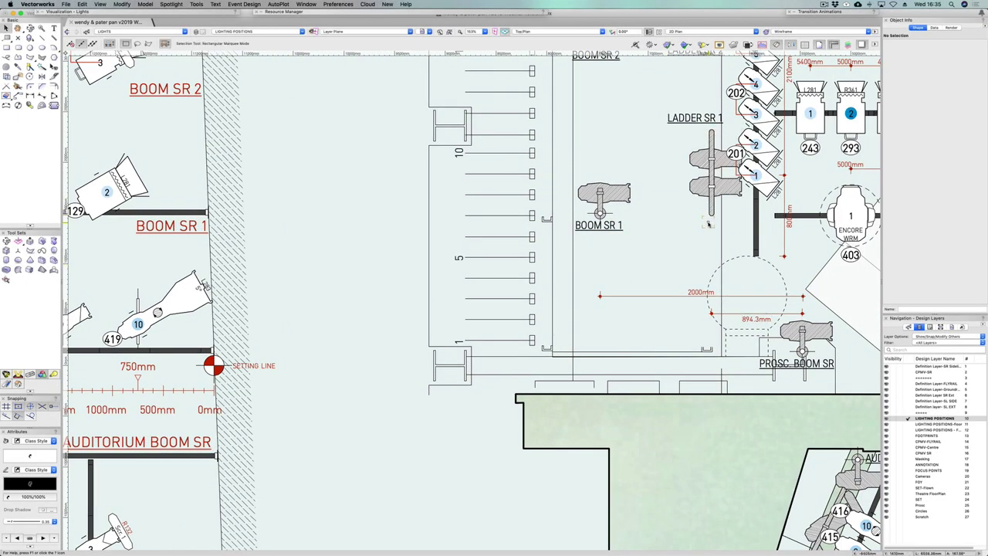
mouse_move(370, 302)
middle_down()
mouse_move(554, 310)
mouse_move(623, 298)
mouse_move(627, 261)
middle_up()
Select all SR ladders and booms with their fixtures and create a plot and model view with definition layer Definition Layer-SIDELIGHT SR
scroll(626, 300, down, 3)
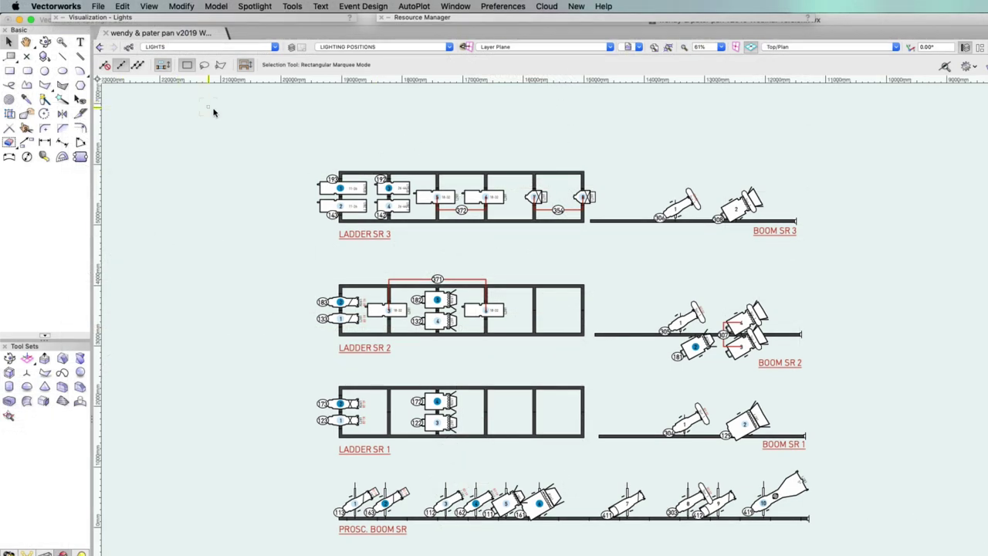
mouse_move(216, 107)
mouse_down()
mouse_move(397, 440)
mouse_move(702, 555)
mouse_move(878, 555)
mouse_up()
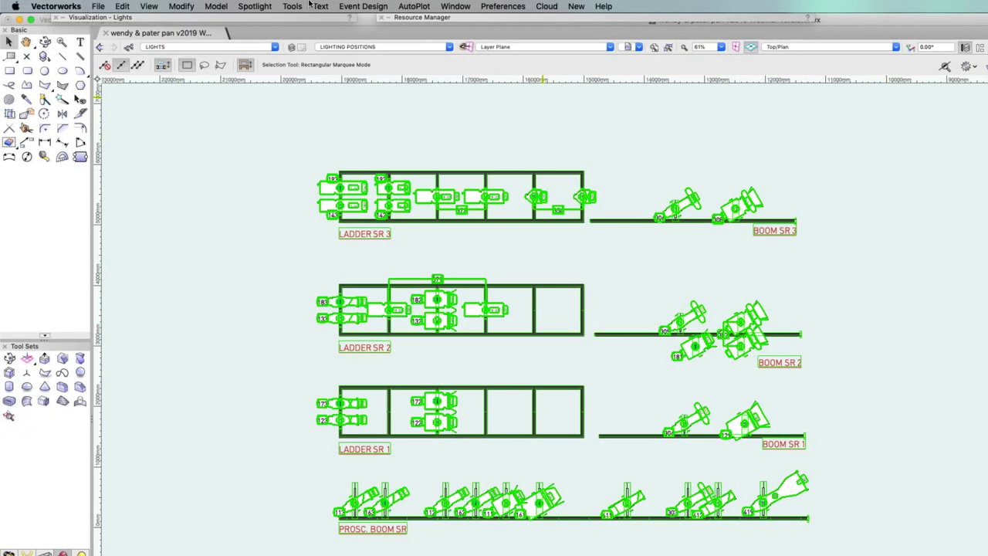
click(244, 7)
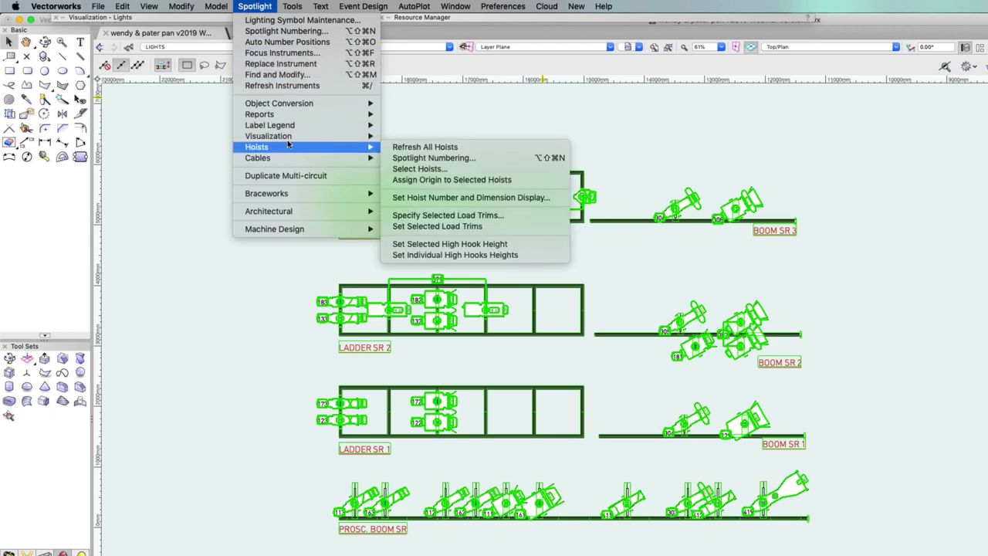
mouse_move(370, 139)
click(446, 164)
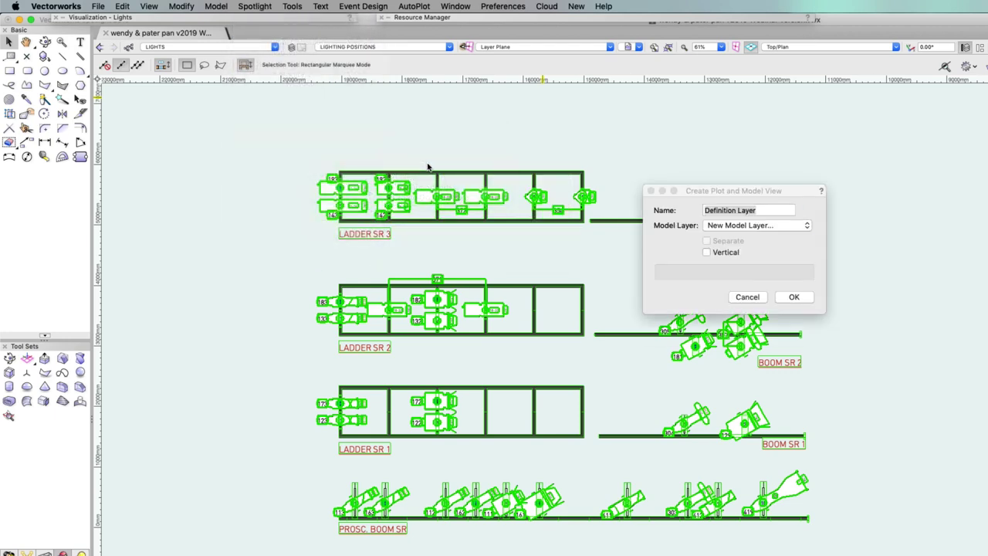
click(761, 210)
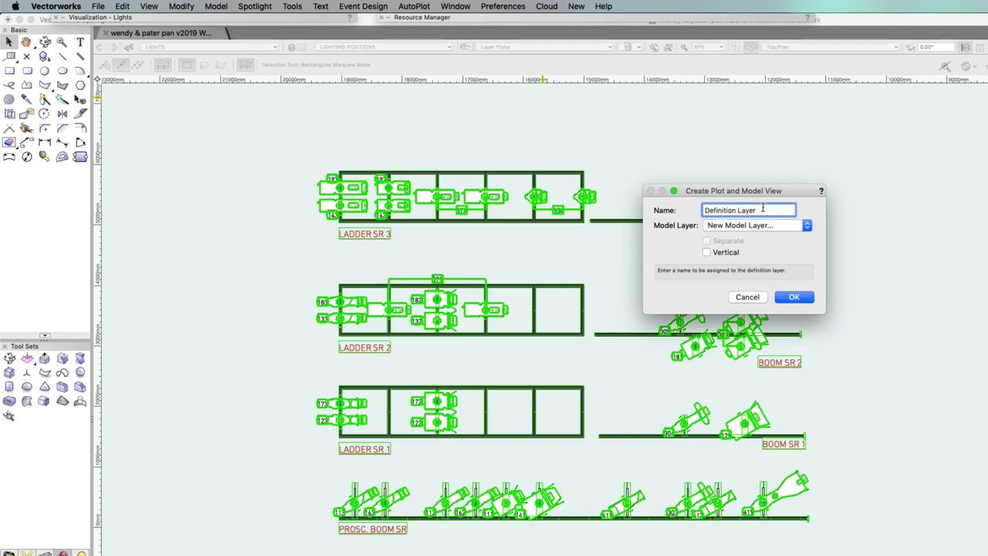
text(-SIDELIGHT SR)
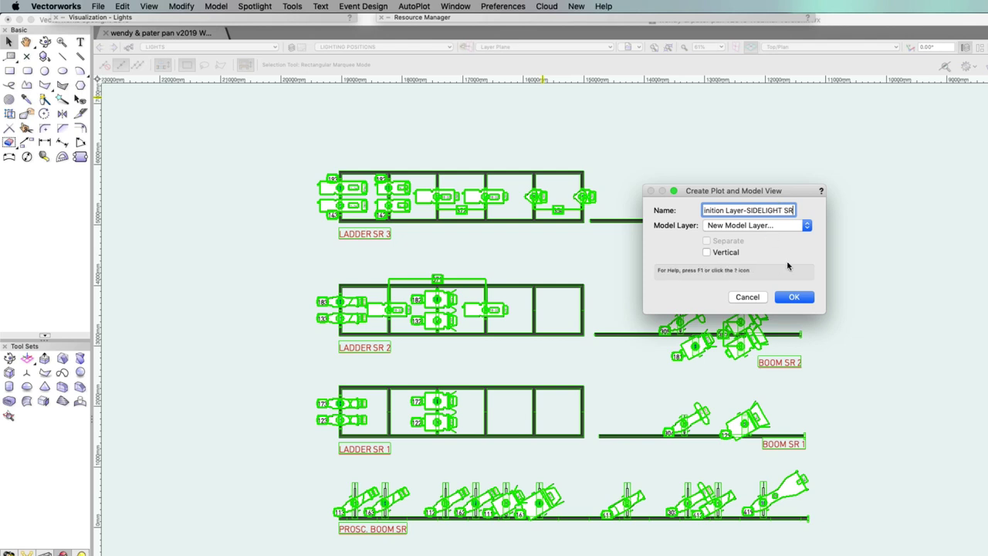
click(798, 298)
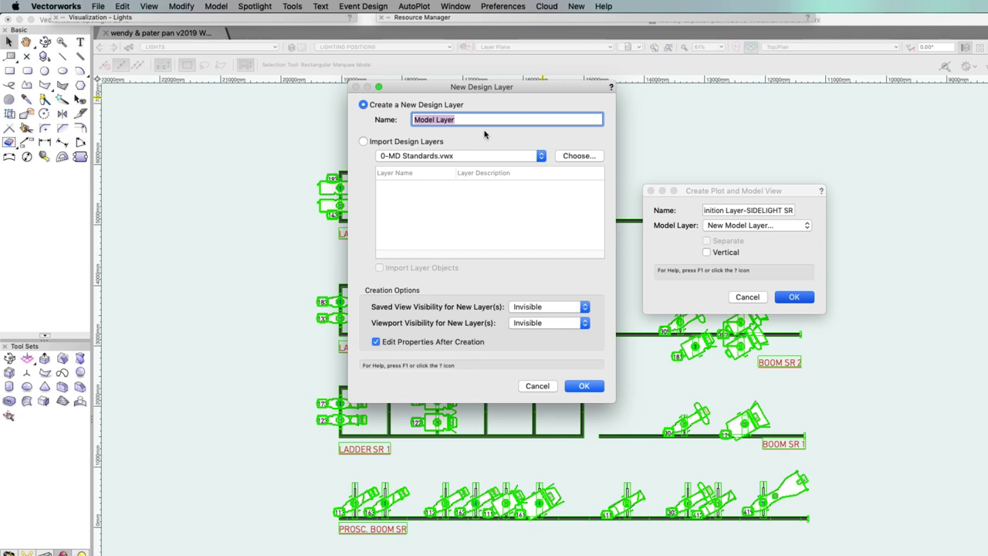
Create the plot and model view's new model layer as CPMV-SR and accept its default layer properties
text(CPMV)
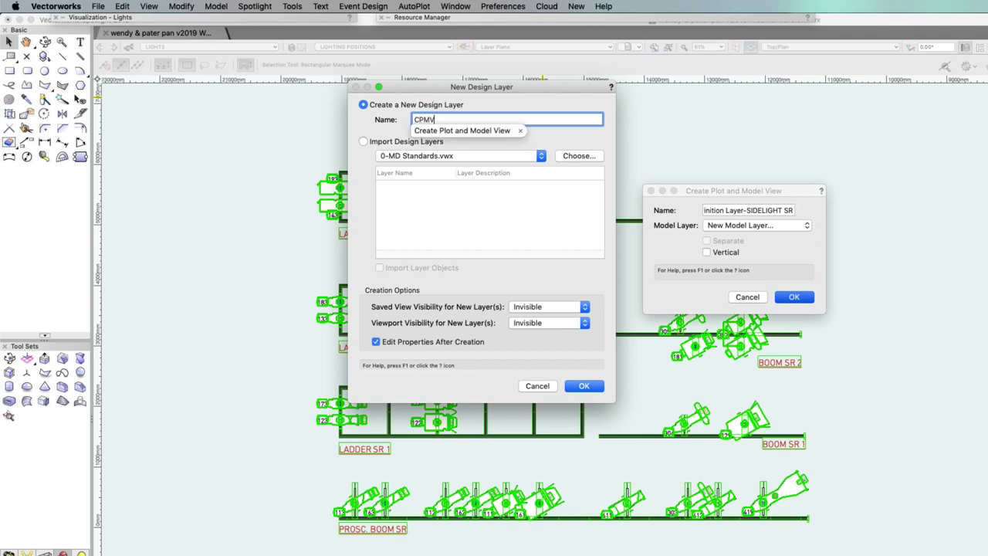
click(517, 126)
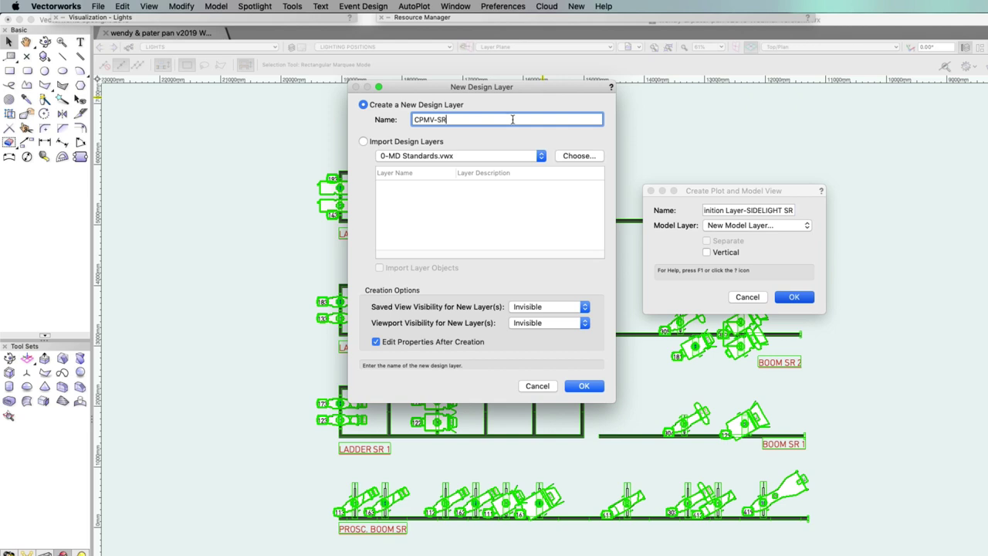
click(584, 387)
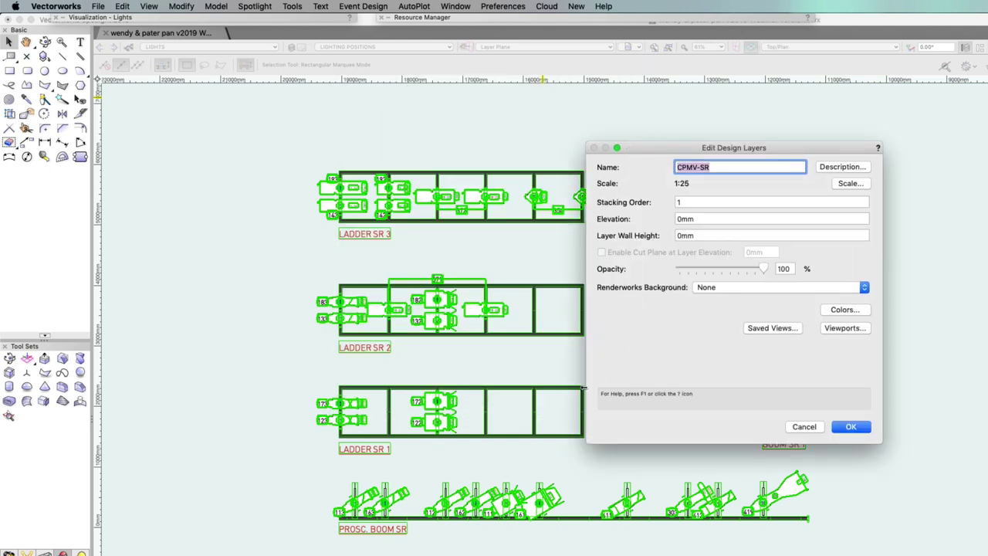
click(852, 427)
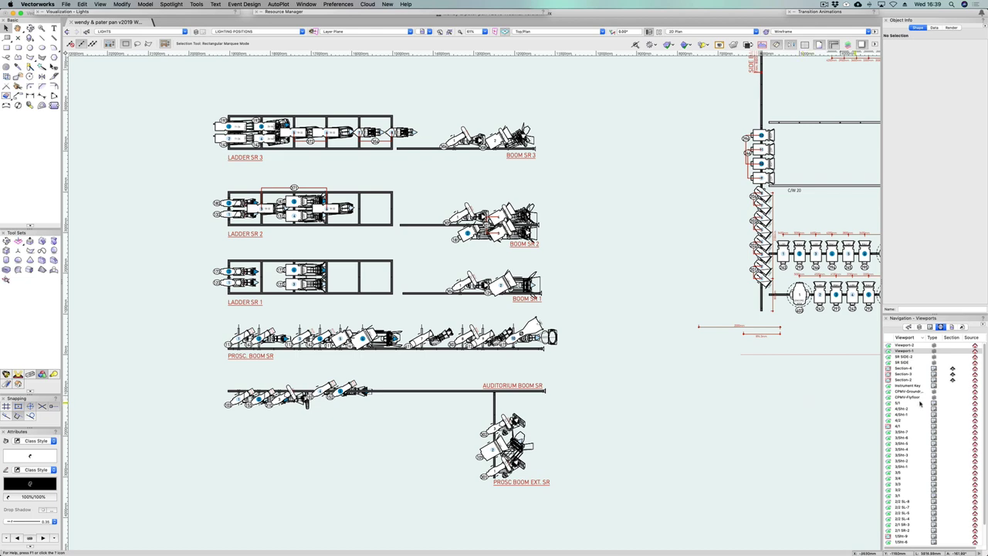
Check which layer holds Viewport-2 and delete Viewport-1
click(912, 352)
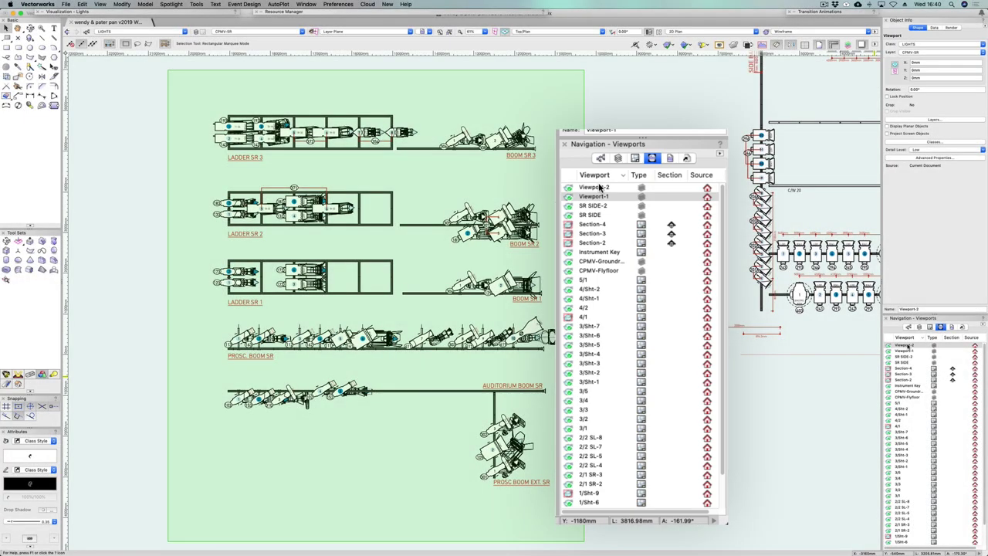
click(597, 188)
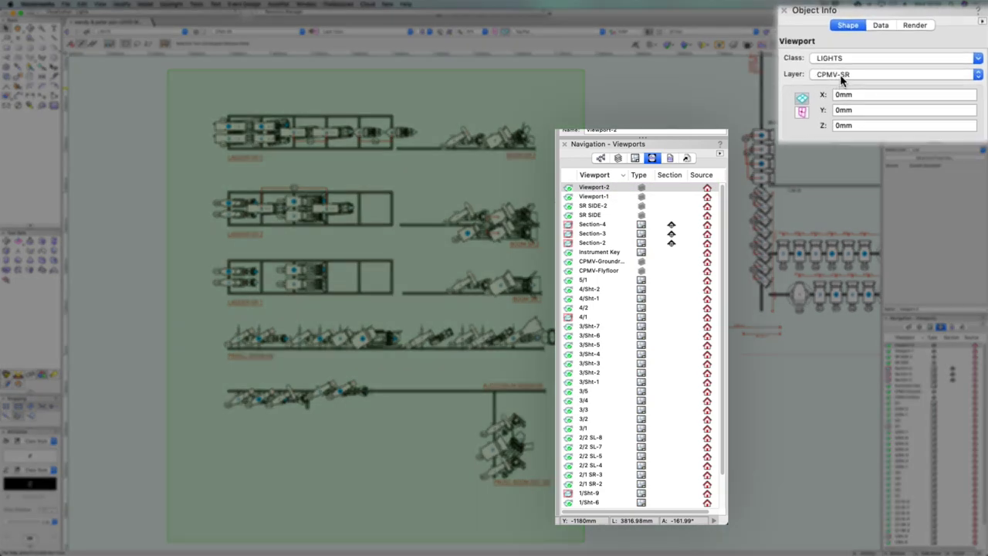
key(Escape)
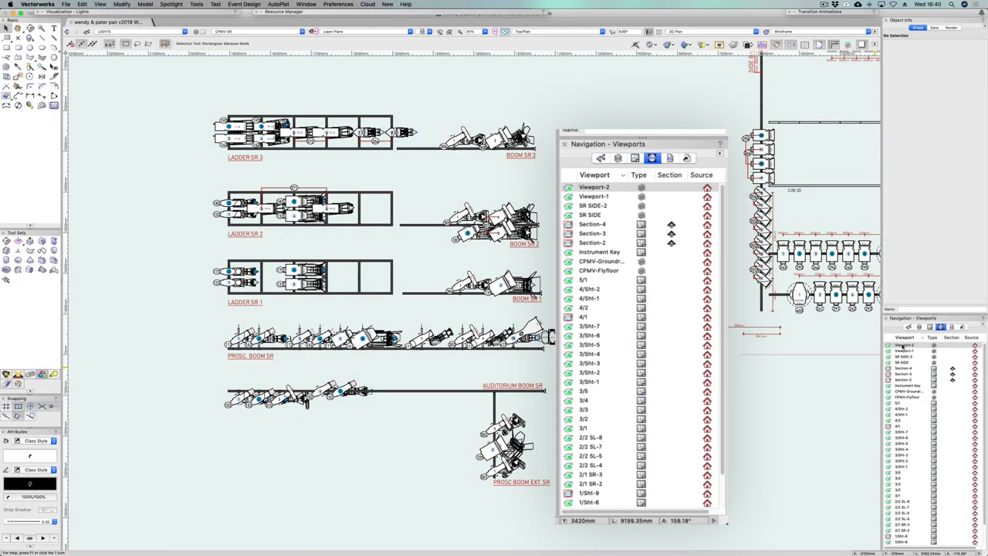
click(604, 189)
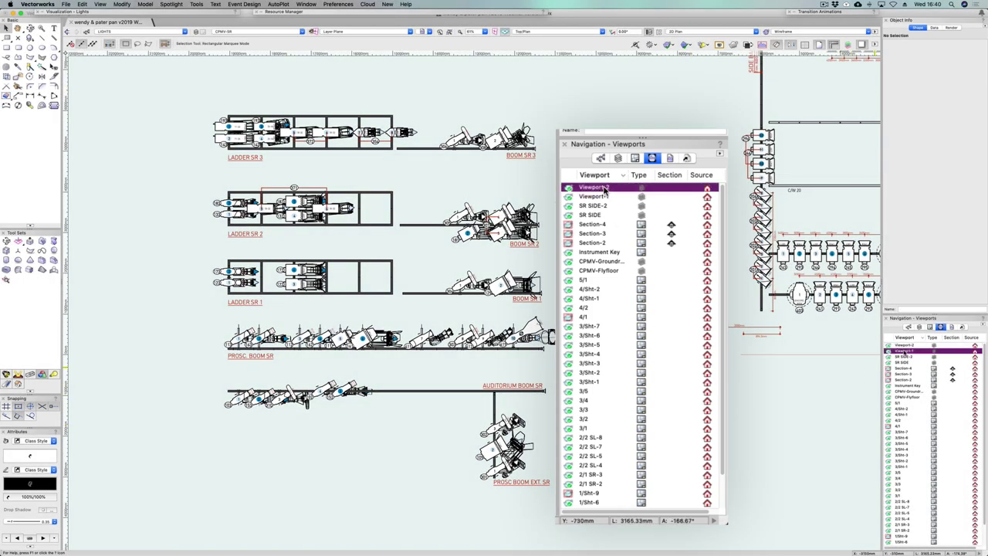
right_click(609, 196)
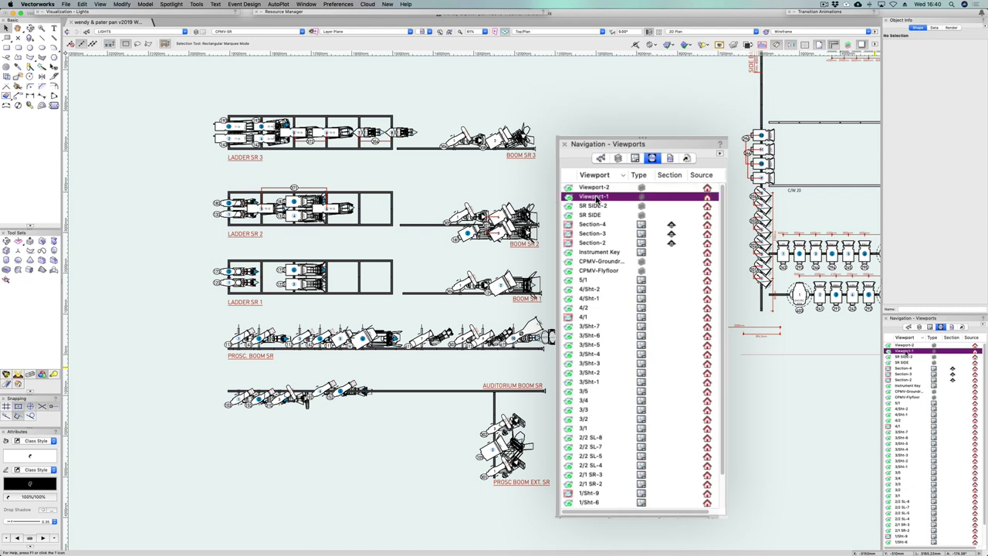
click(620, 228)
click(536, 181)
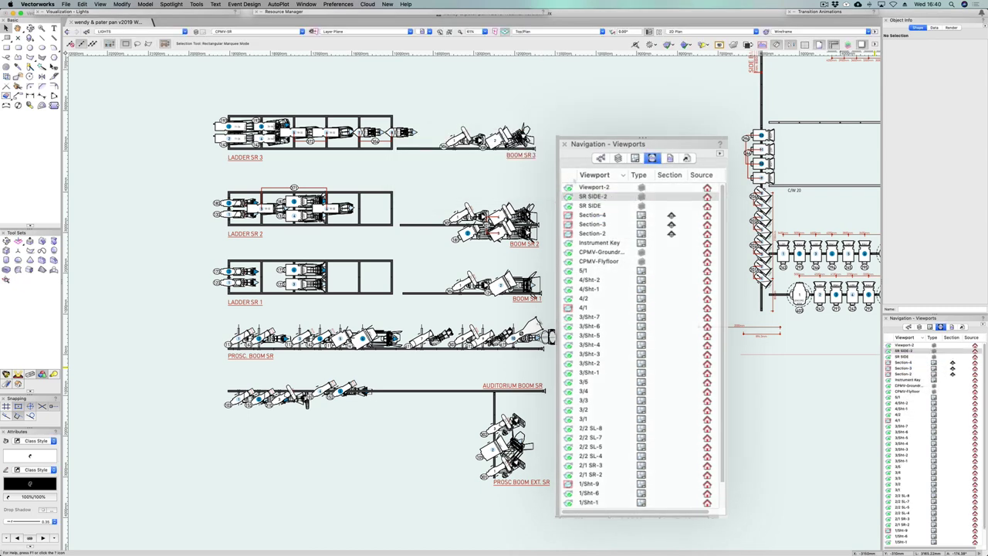
Inspect the object properties of Viewport-2 and of the unit 10 lighting device on Prosc. Boom SR
click(901, 345)
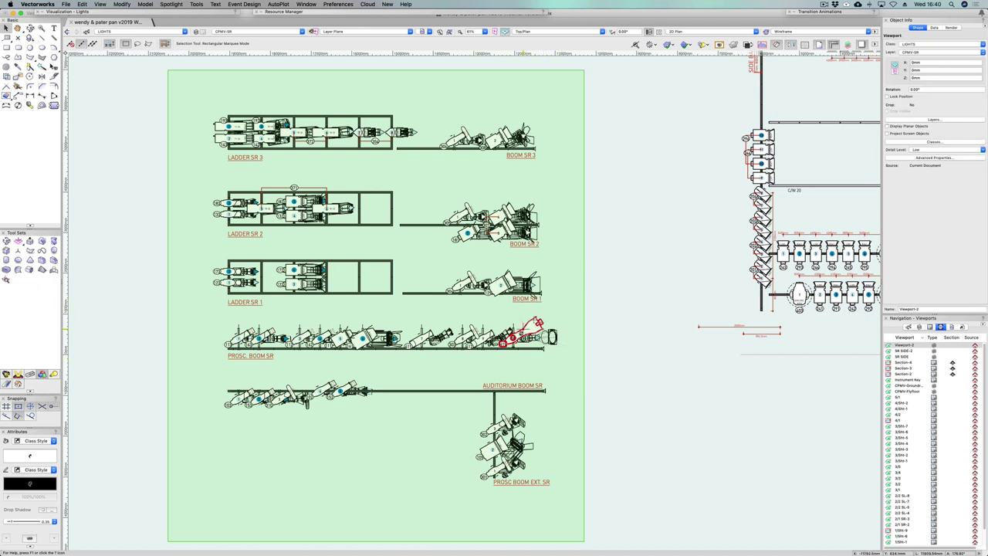
click(633, 283)
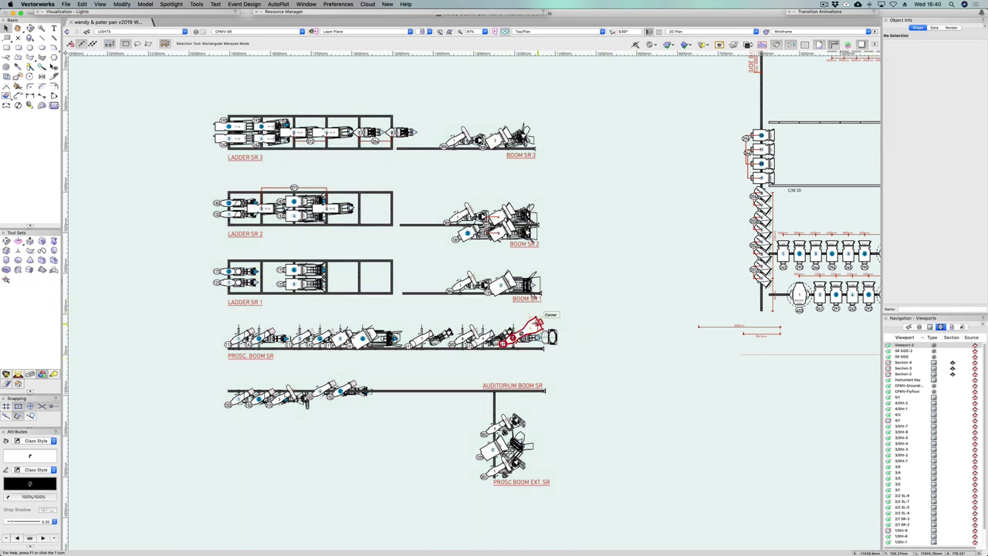
click(539, 323)
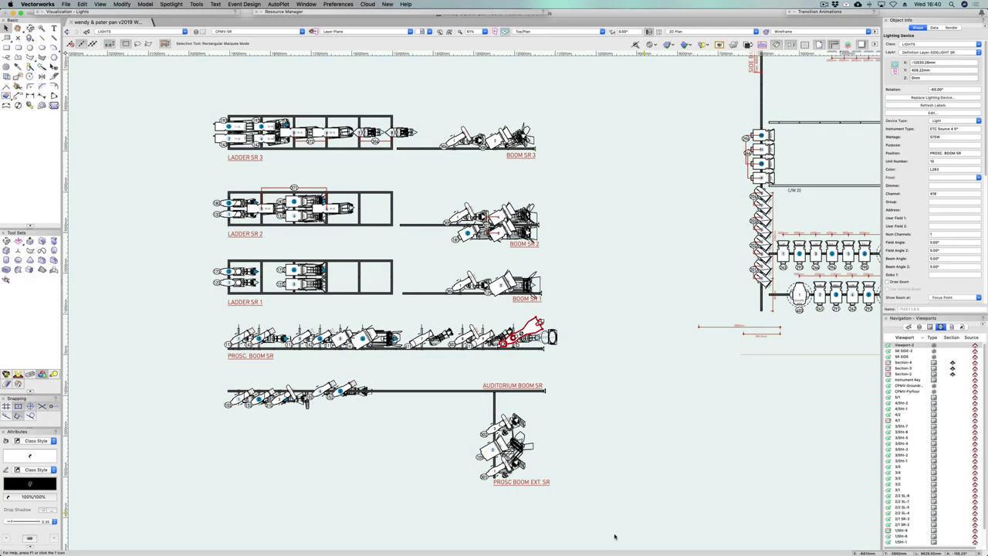
click(642, 349)
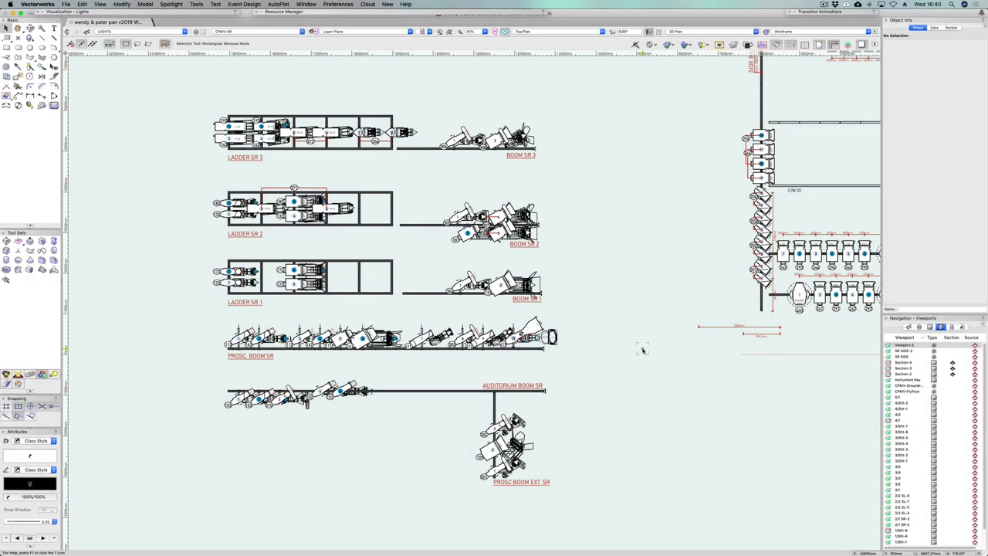
Select Viewport-2 and set the layer options to Active Only so that only the CPMV-SR design layer is shown
click(902, 345)
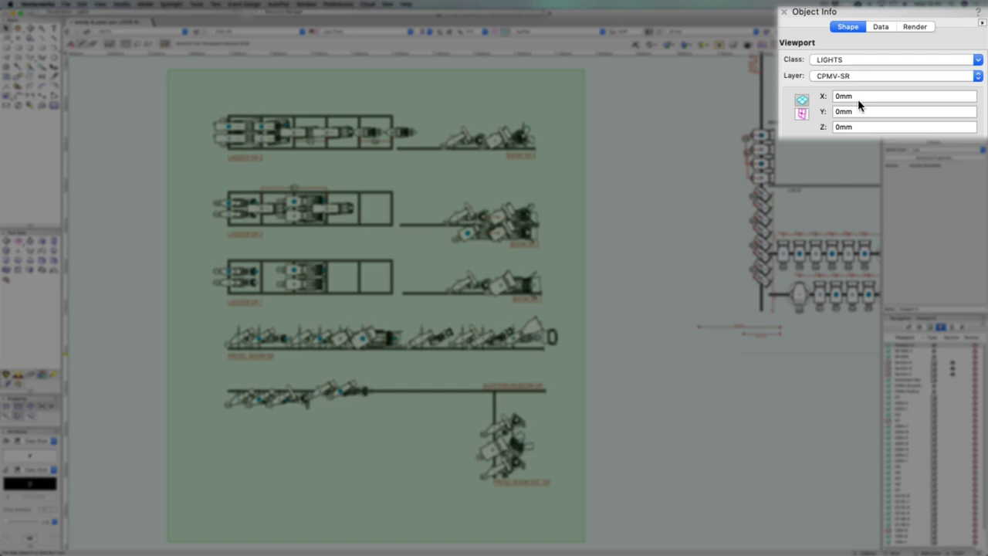
click(919, 328)
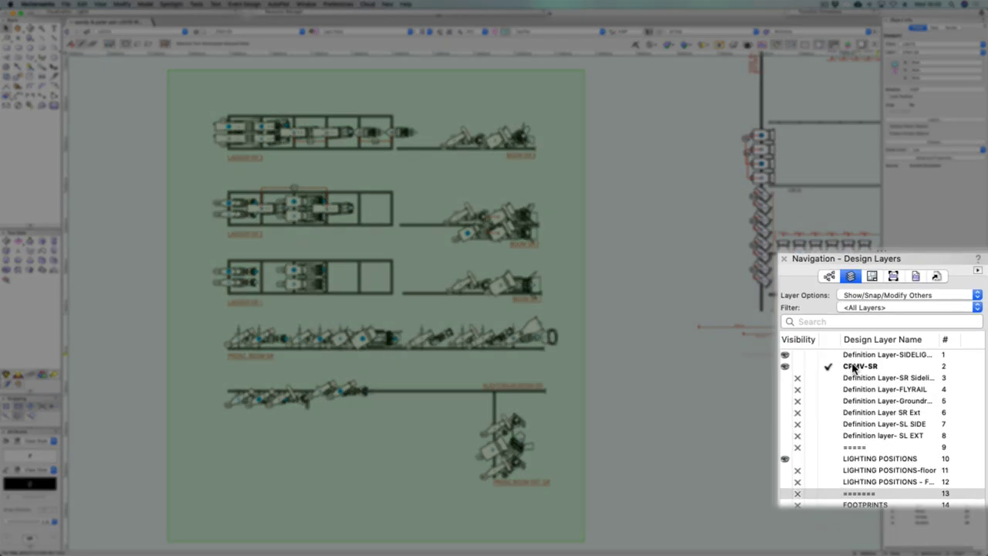
click(854, 367)
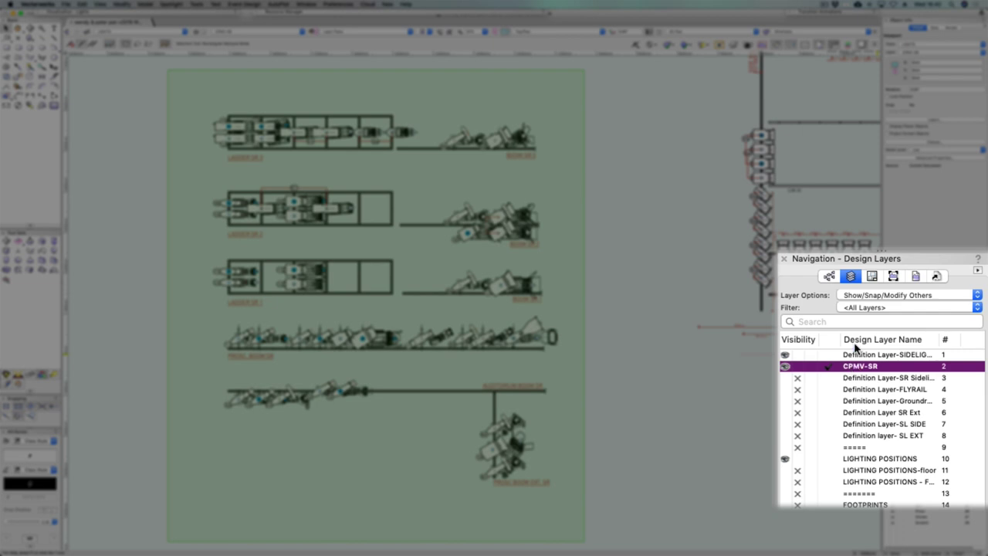
click(888, 294)
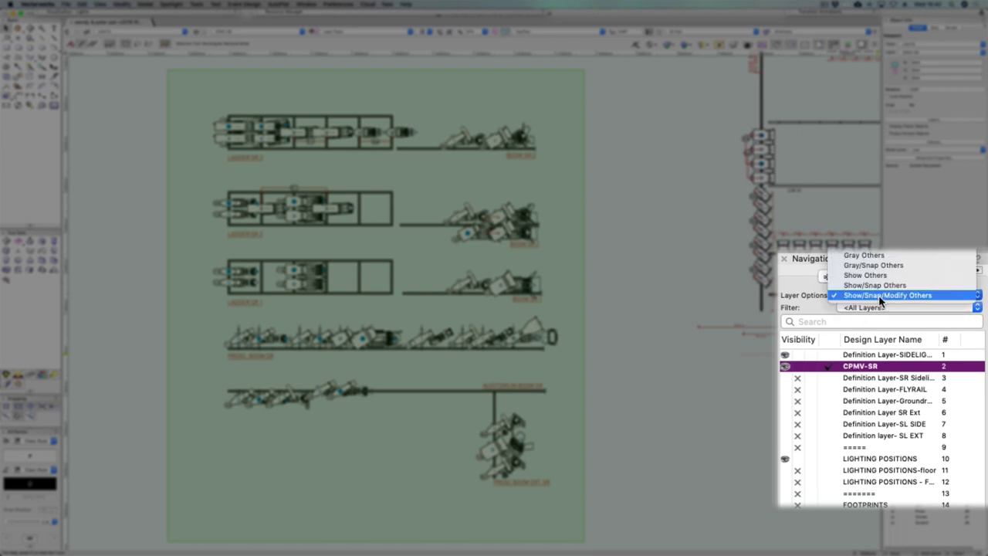
click(888, 295)
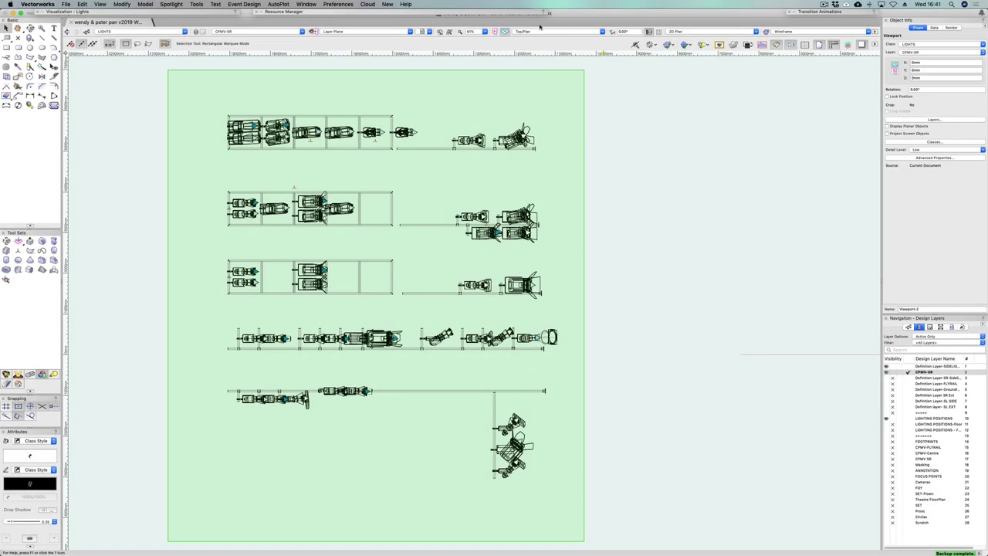
In the Front view, rotate Viewport-2 by -90° about the base of the Prosc. Boom SR pipe so the booms stand upright
click(539, 35)
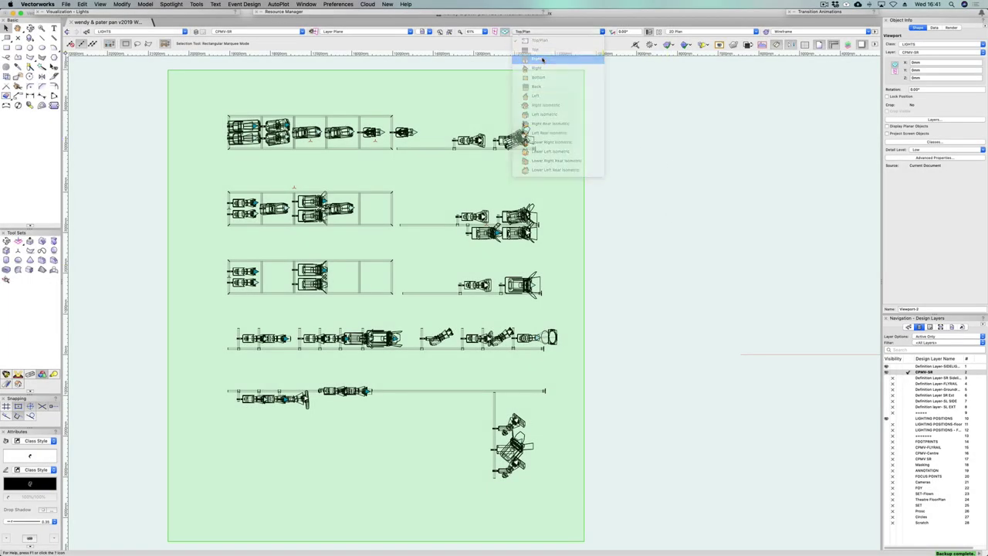
click(542, 59)
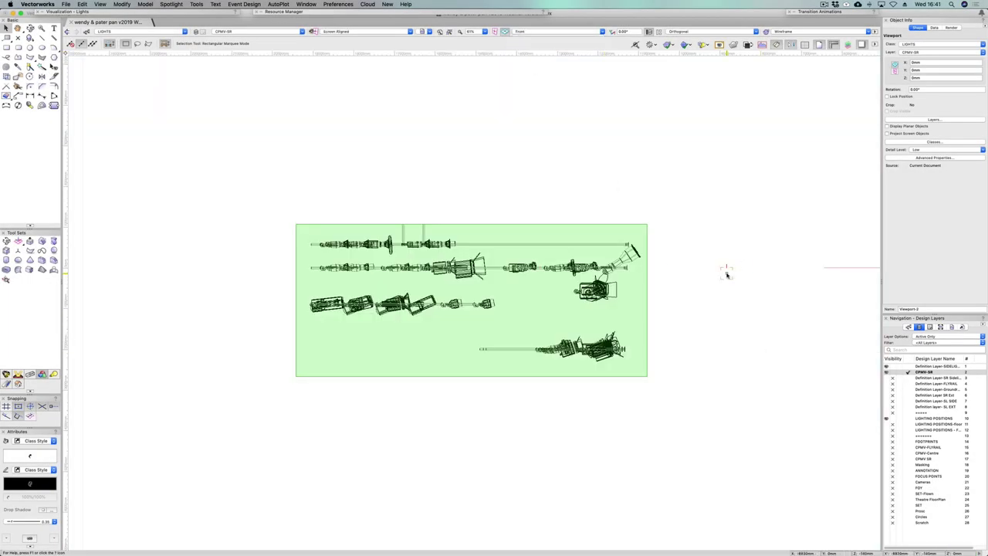
scroll(540, 270, up, 10)
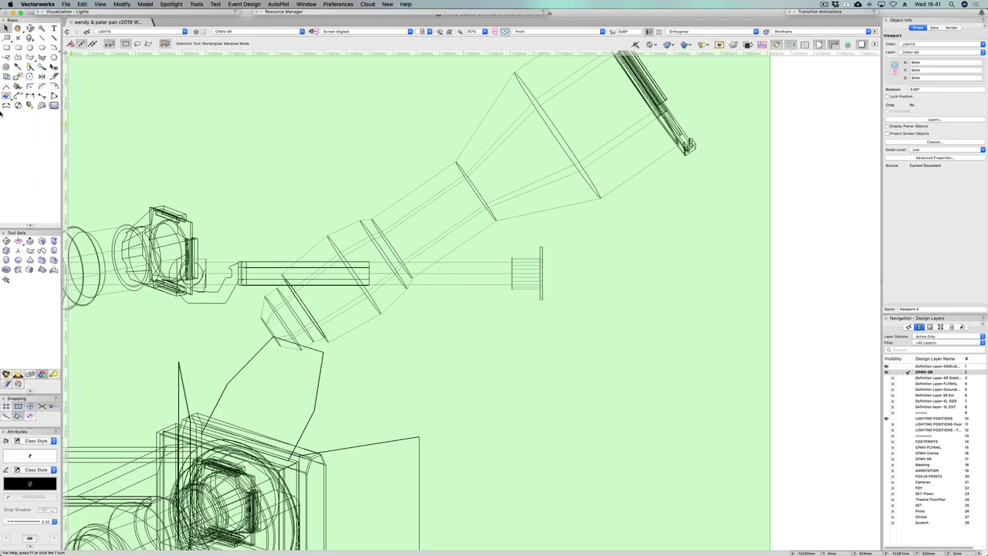
click(29, 76)
click(542, 272)
click(774, 272)
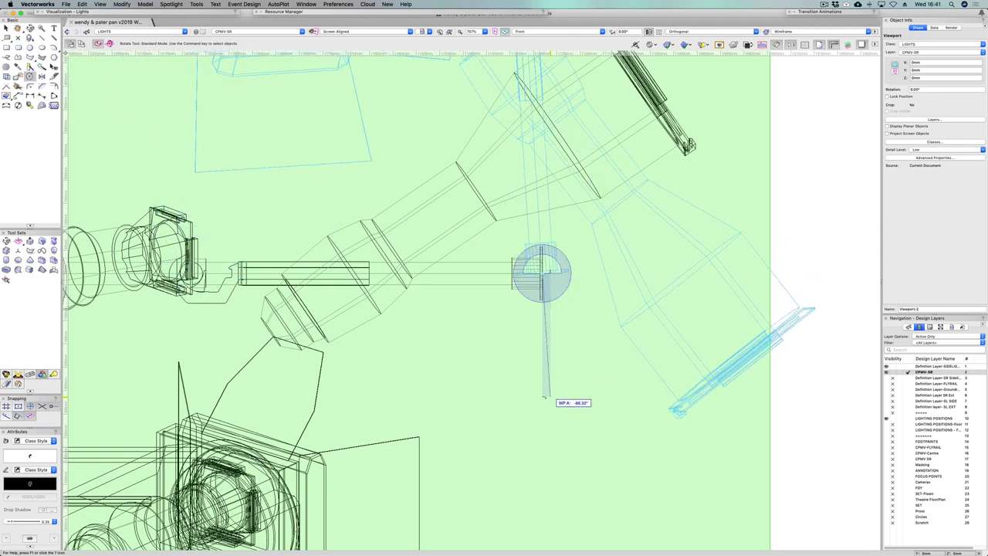
click(542, 399)
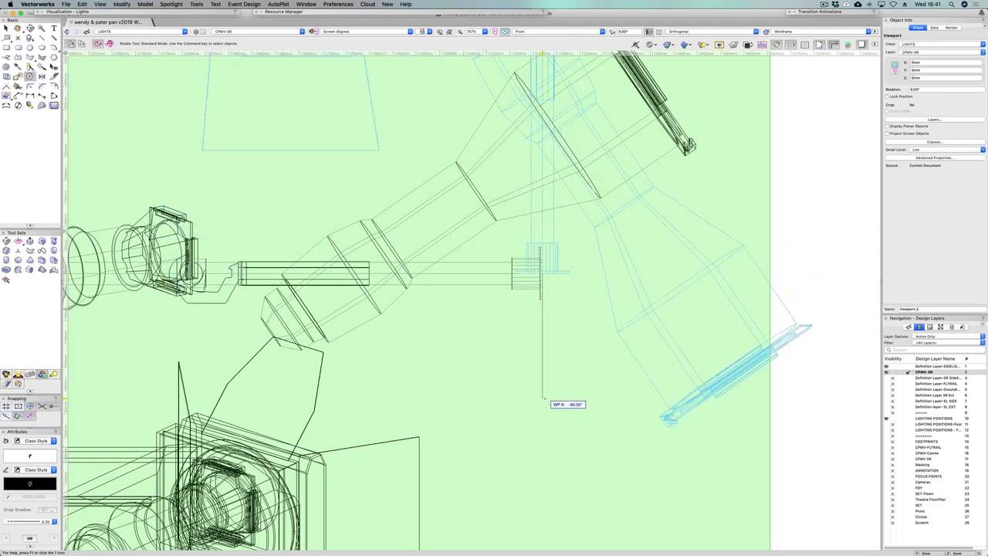
scroll(549, 399, down, 10)
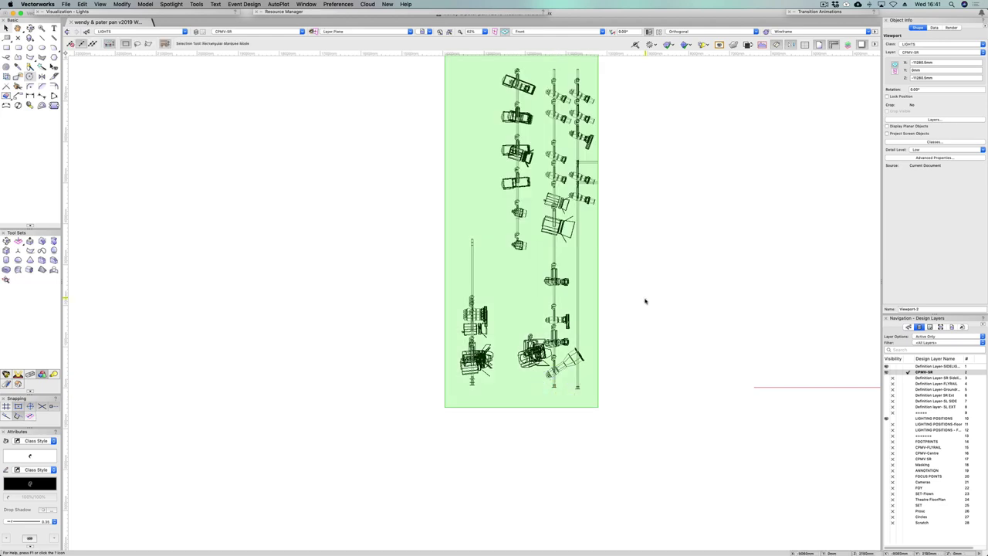
Render the upright ladders and booms in OpenGL and examine their orientation in 3D
key(space)
drag(644, 299, 626, 340)
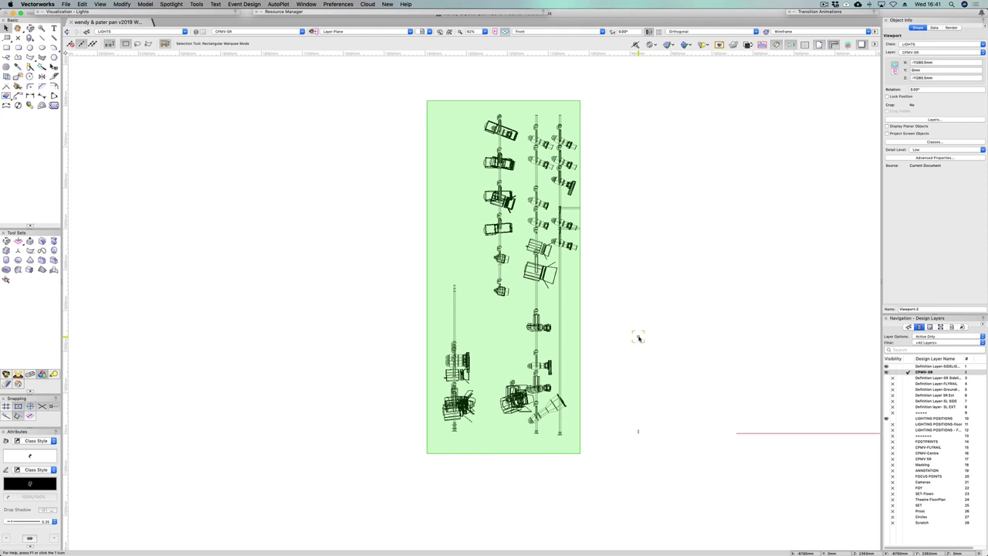
key(super+shift+g)
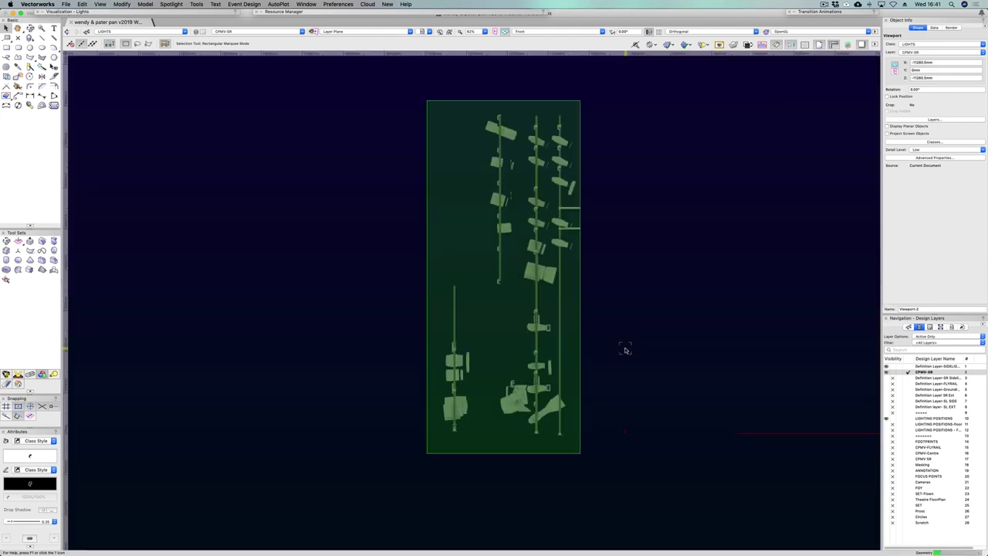
shift+middle_drag(608, 368, 614, 472)
drag(632, 376, 668, 345)
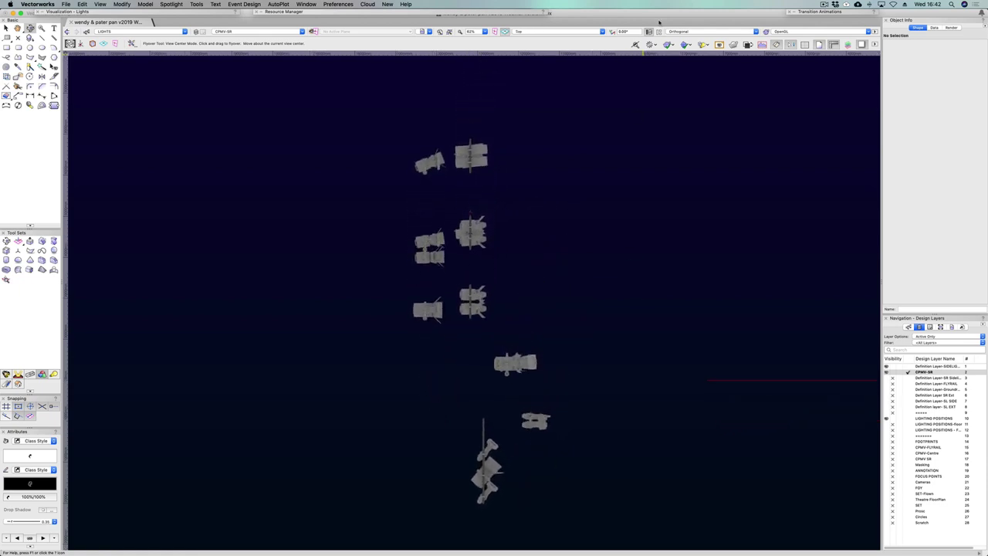
Return to wireframe Top/Plan view, set the layer options to Show/Snap/Modify Others, and make the FOOTPRINTS layer visible
key(super+shift+w)
key(x)
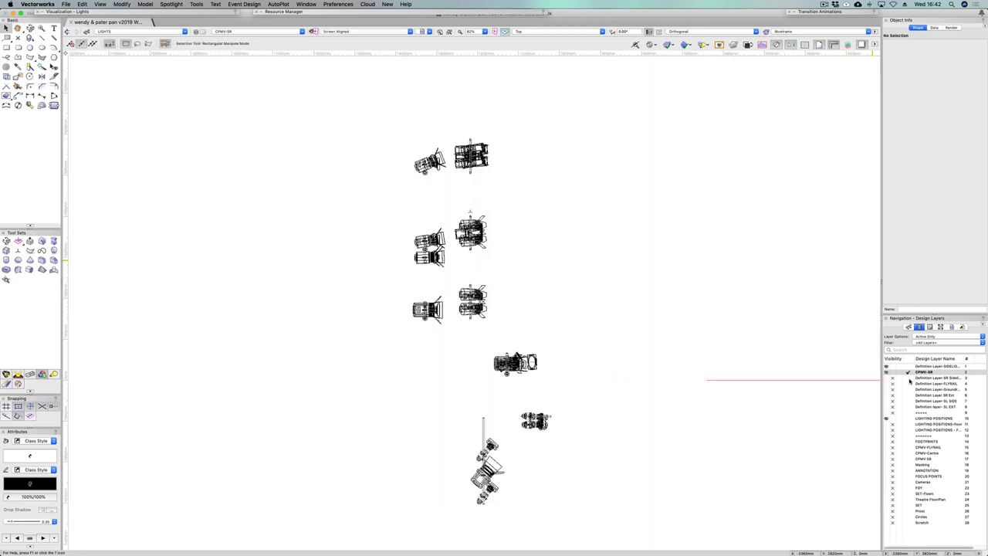
click(938, 361)
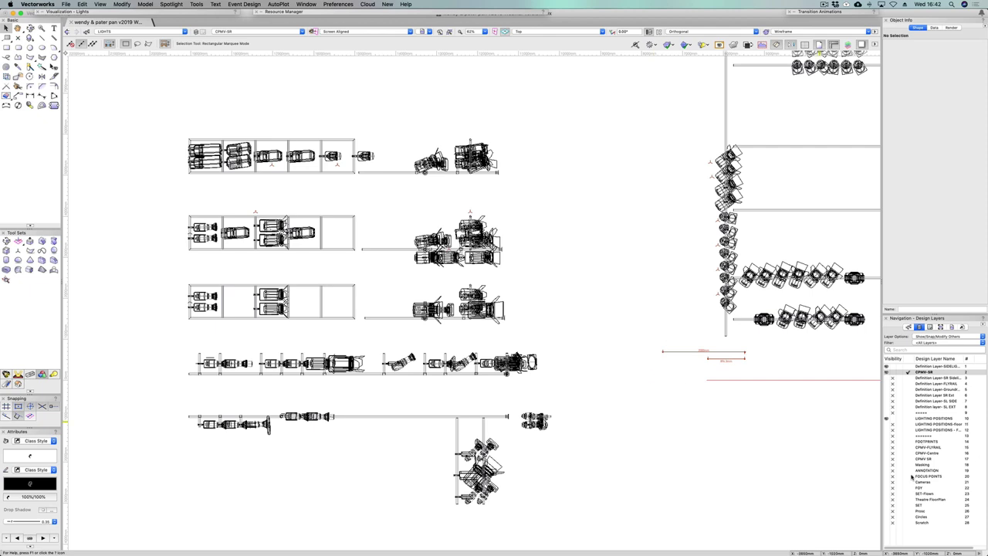
click(887, 441)
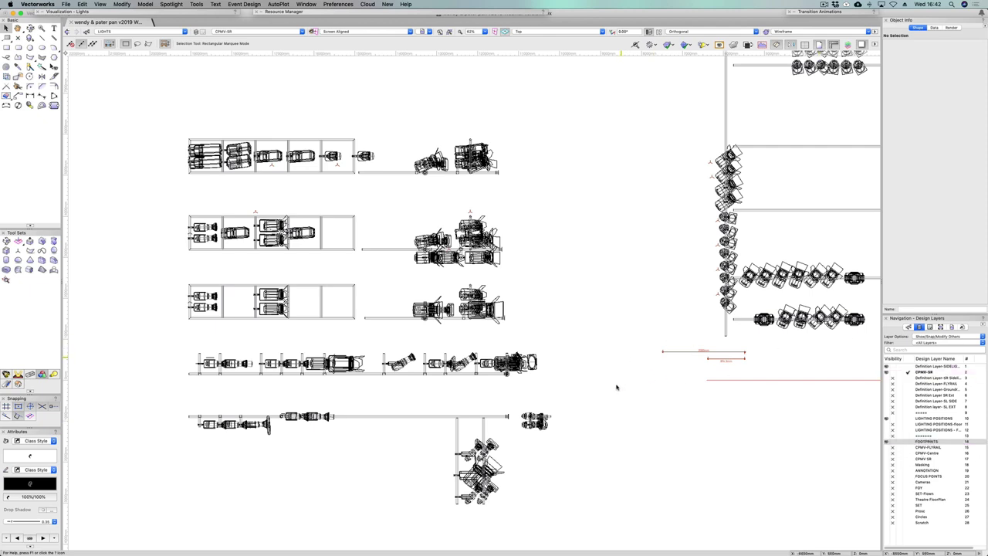
key(super+5)
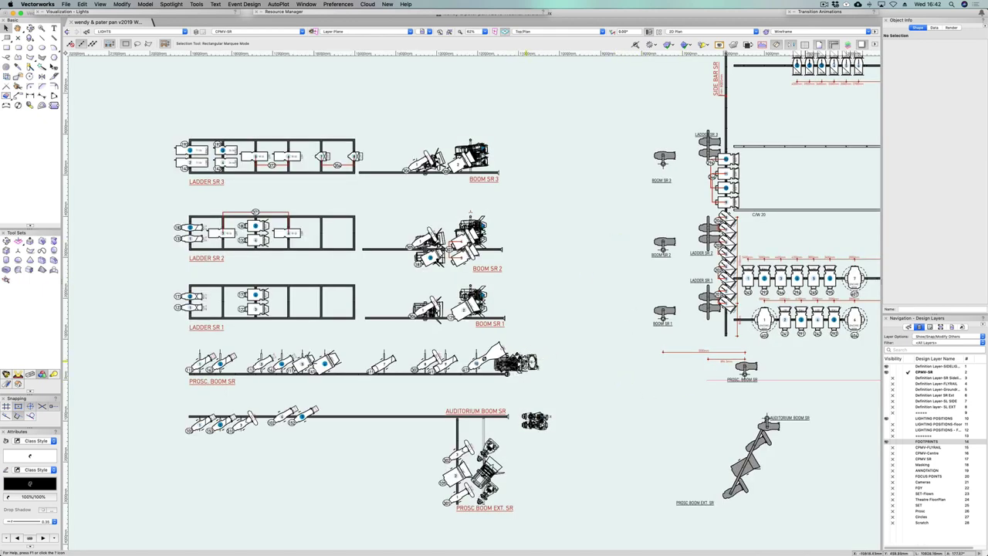
Move Viewport-2 by points from the centre of its Prosc. Boom SR pipe to the insertion point of the PROSC. BOOM SR footprint
click(954, 330)
click(942, 327)
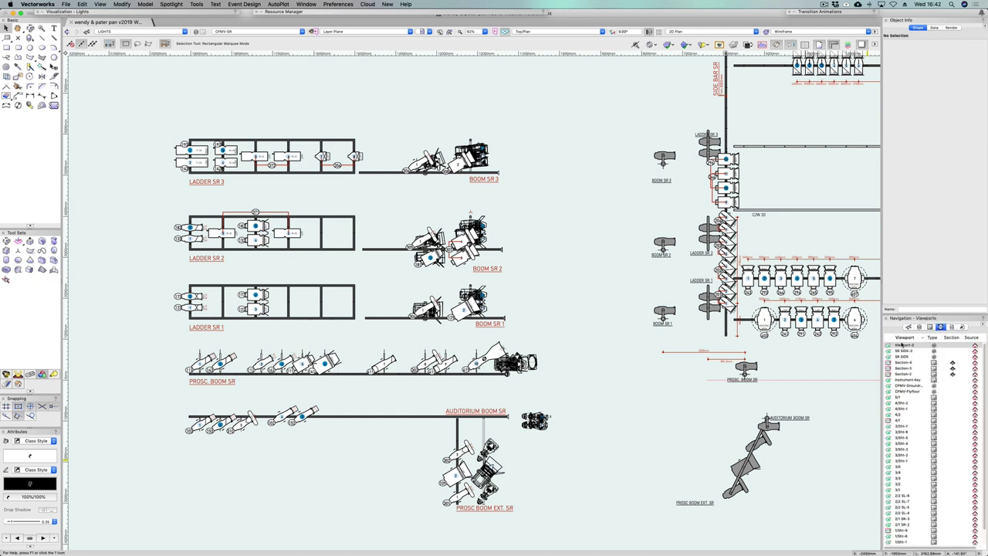
double_click(905, 345)
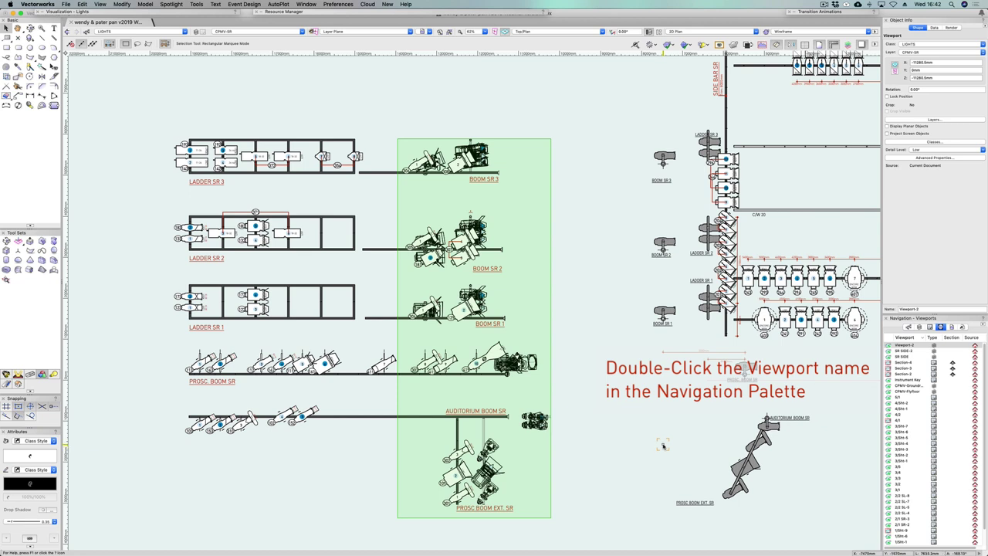
key(shift+m)
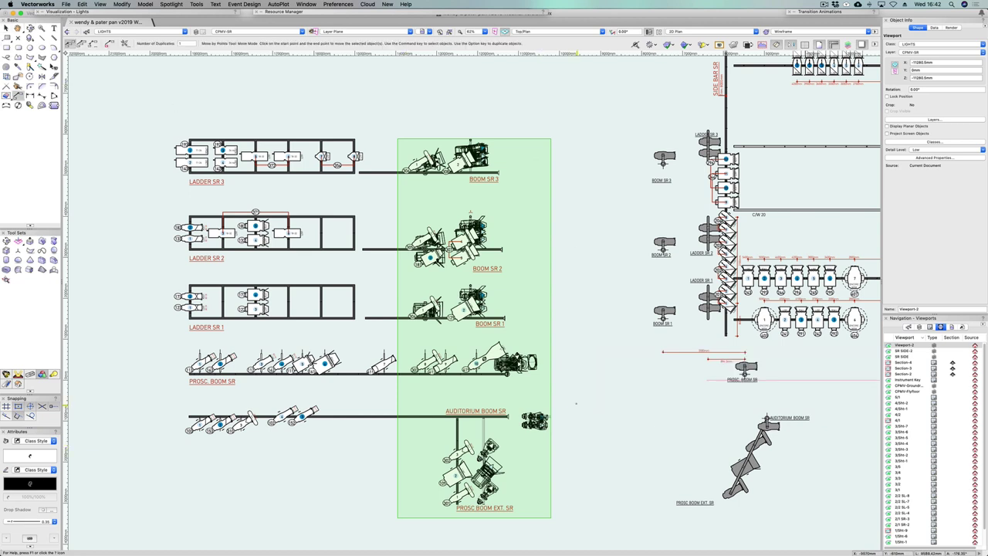
scroll(508, 372, up, 3)
scroll(510, 373, up, 4)
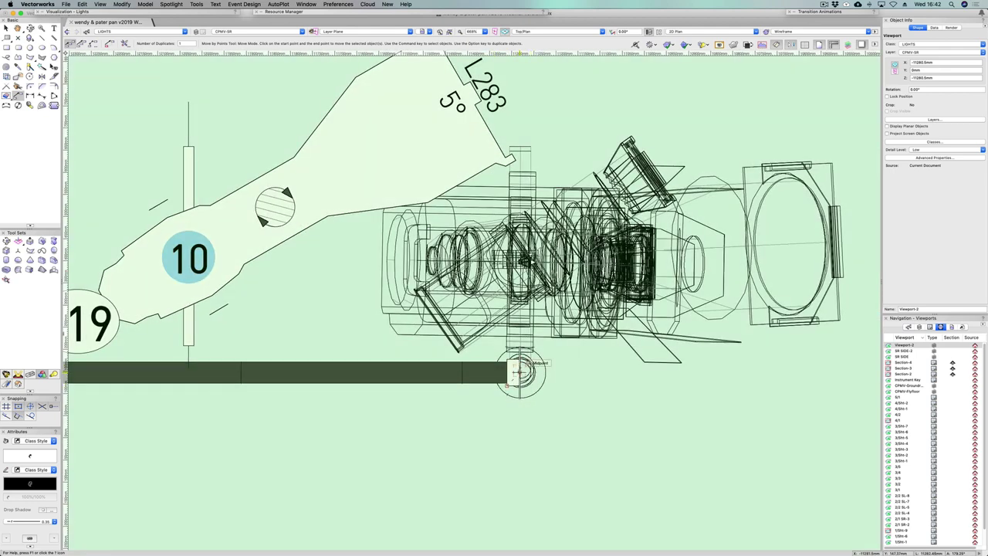
click(520, 372)
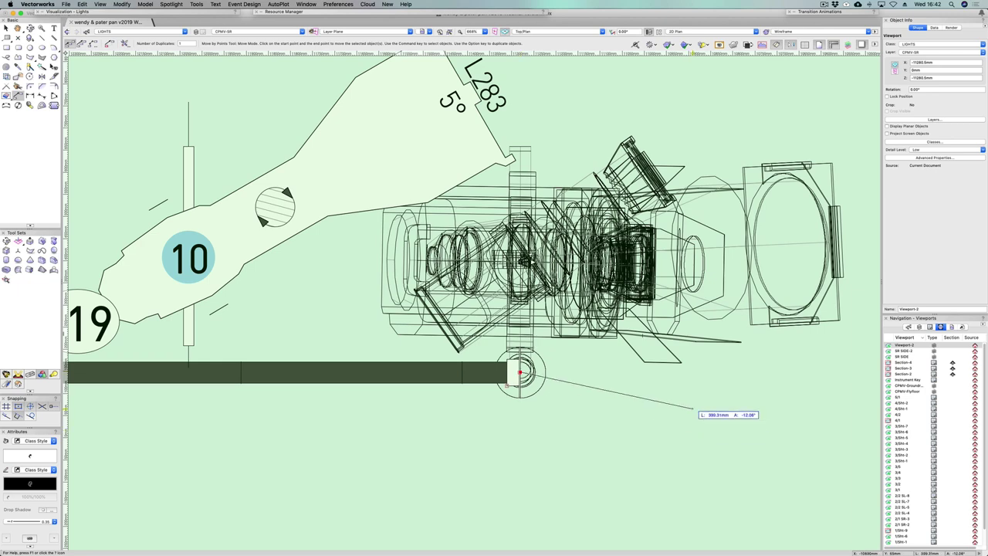
scroll(680, 408, down, 6)
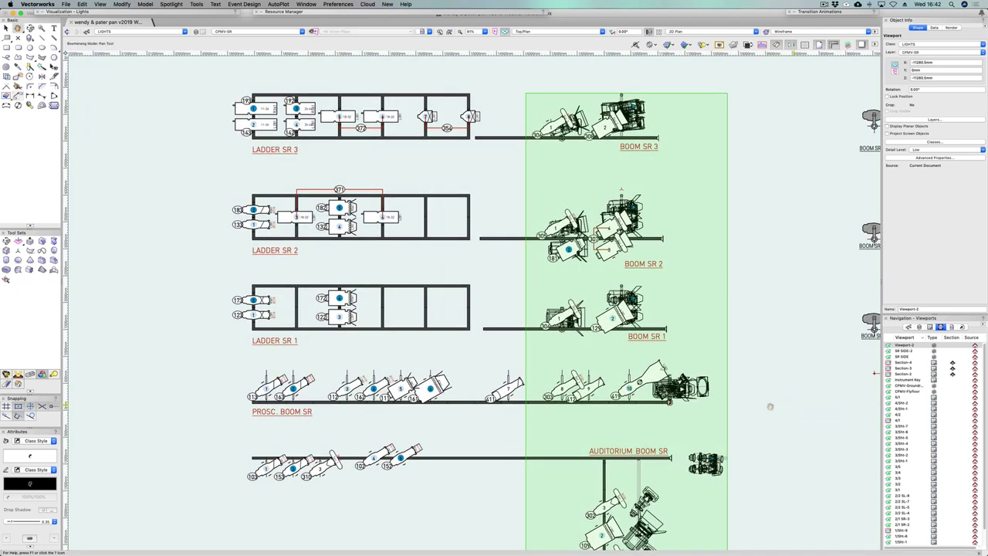
middle_drag(787, 406, 424, 406)
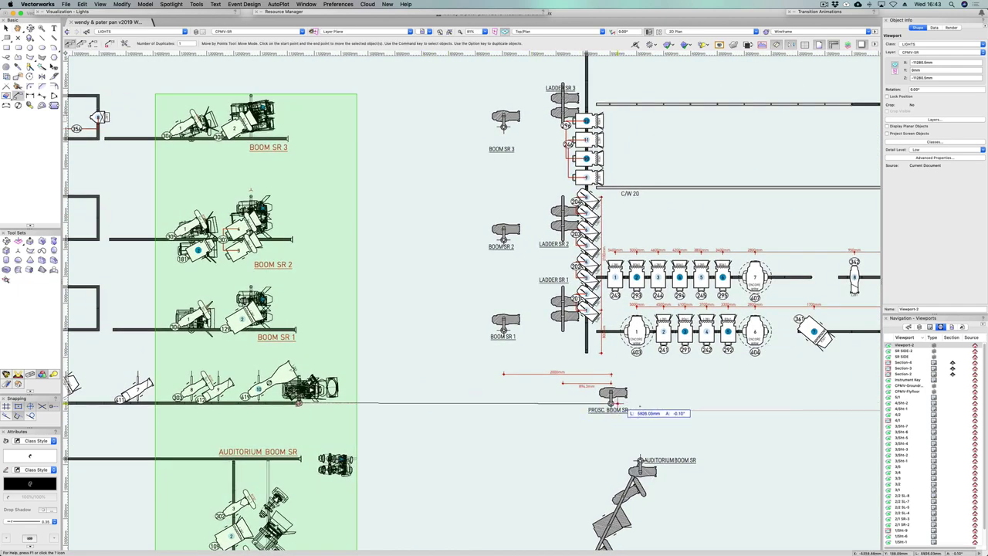
scroll(641, 398, up, 4)
scroll(553, 397, up, 5)
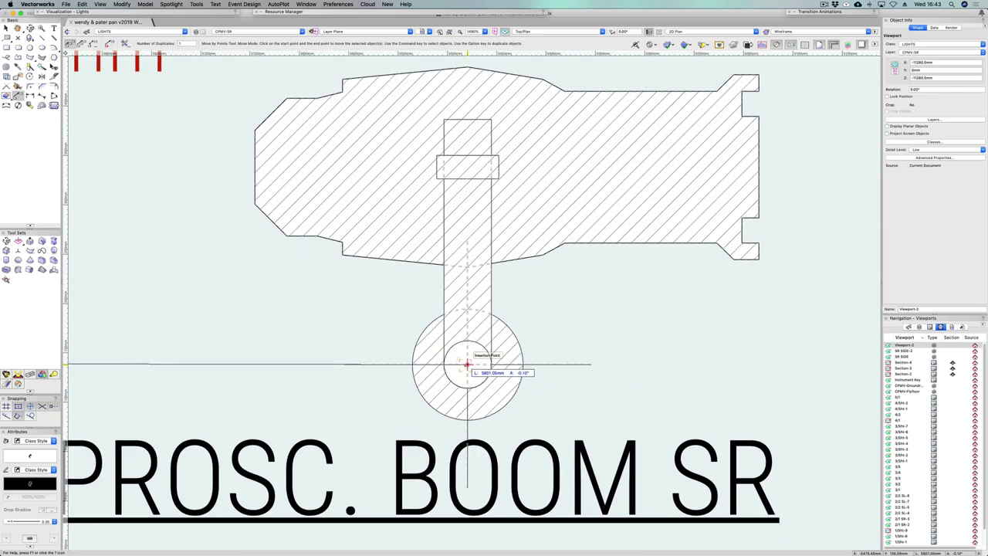
scroll(467, 363, down, 1)
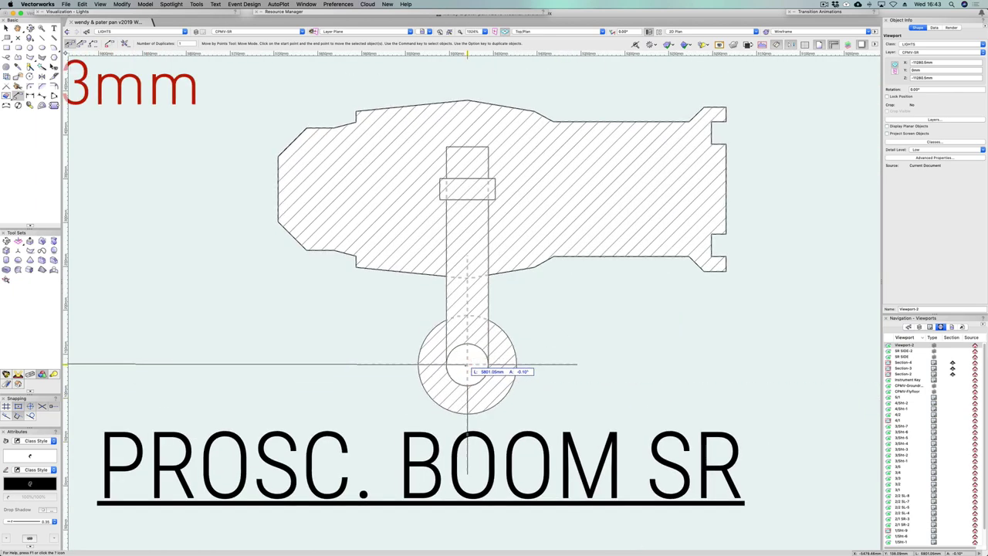
click(466, 363)
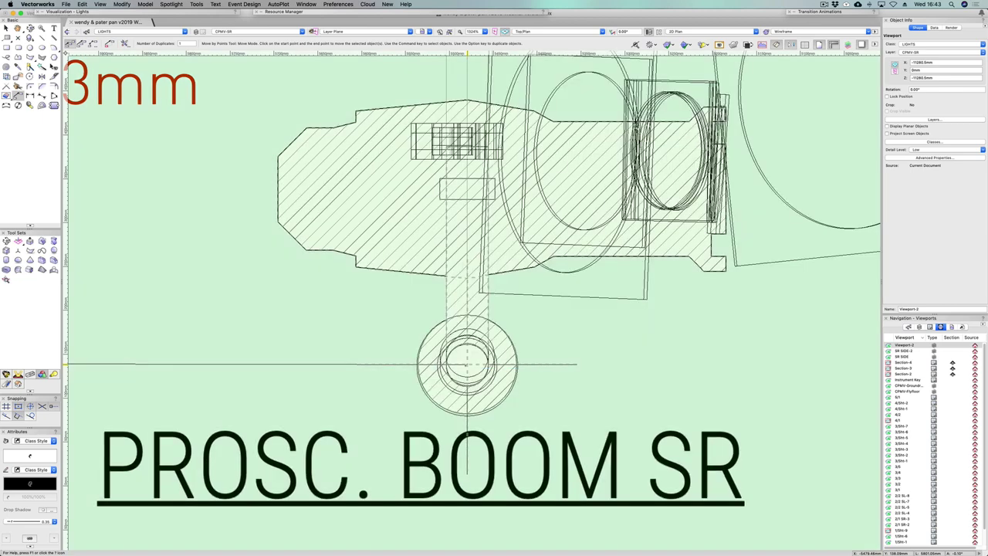
scroll(466, 363, down, 10)
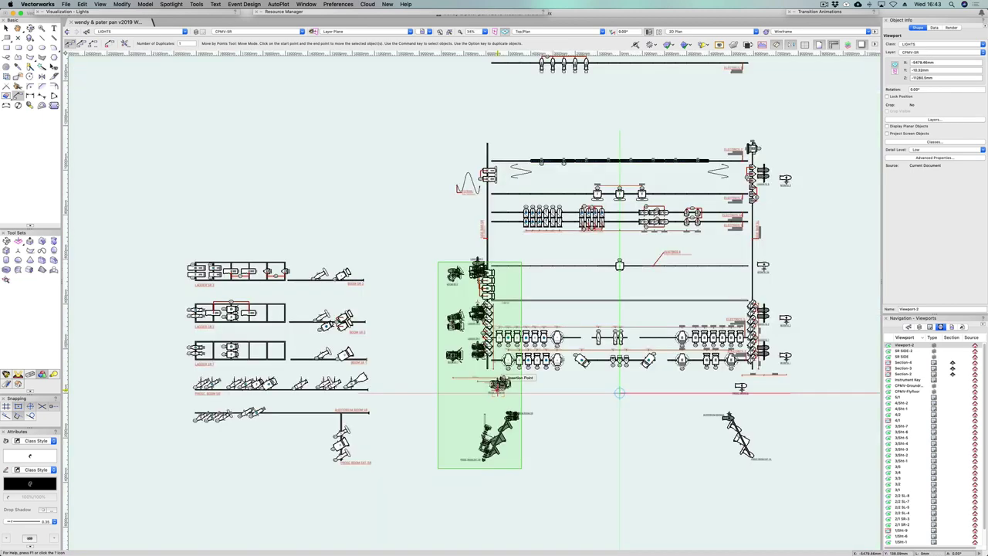
Examine the placed sidelights against the set and theatre model in 3D, using Normal Perspective
shift+middle_drag(431, 431, 440, 359)
shift+middle_drag(512, 203, 525, 353)
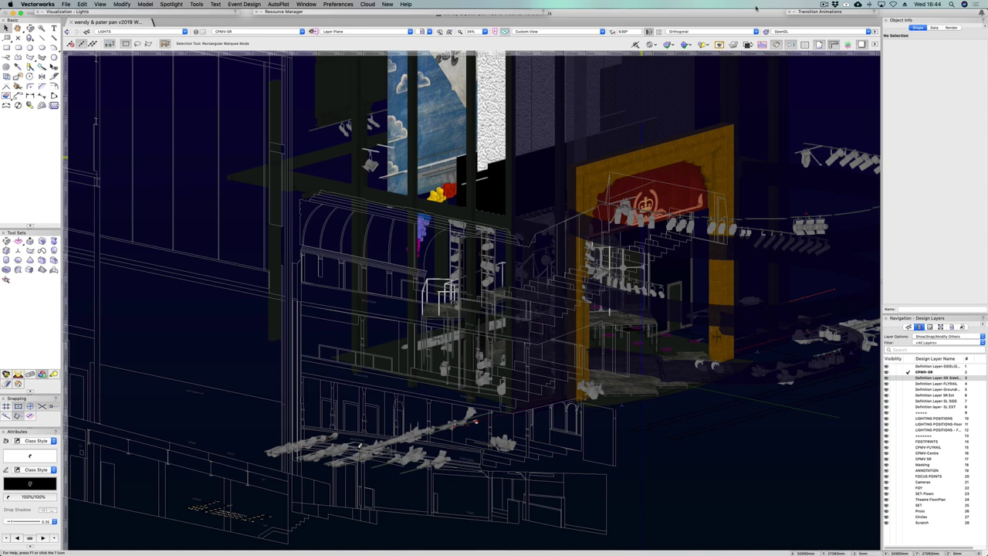
click(701, 33)
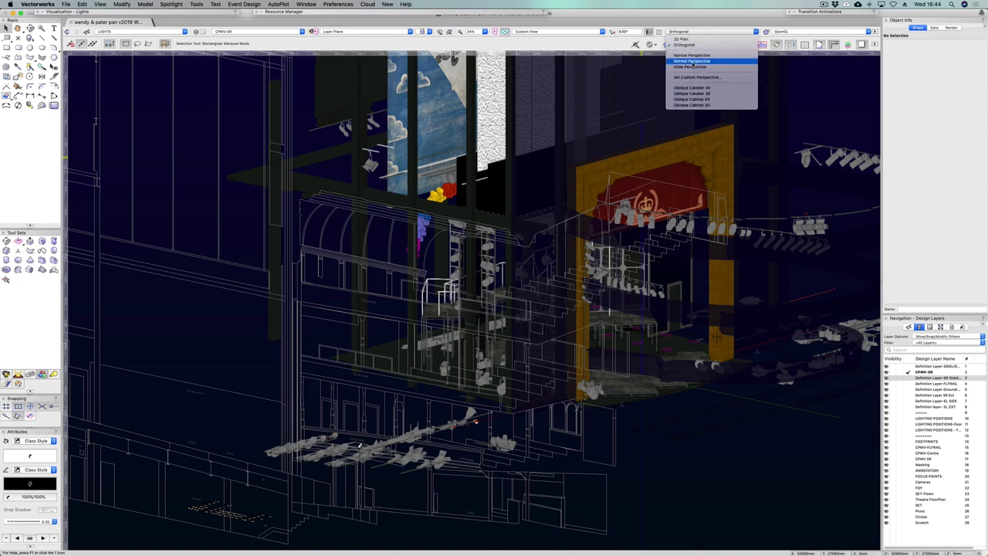
click(695, 38)
shift+middle_drag(765, 489, 764, 488)
mouse_move(763, 488)
mouse_down()
mouse_move(854, 536)
mouse_move(814, 538)
mouse_move(766, 506)
mouse_move(764, 488)
mouse_up()
shift+middle_drag(764, 488, 765, 490)
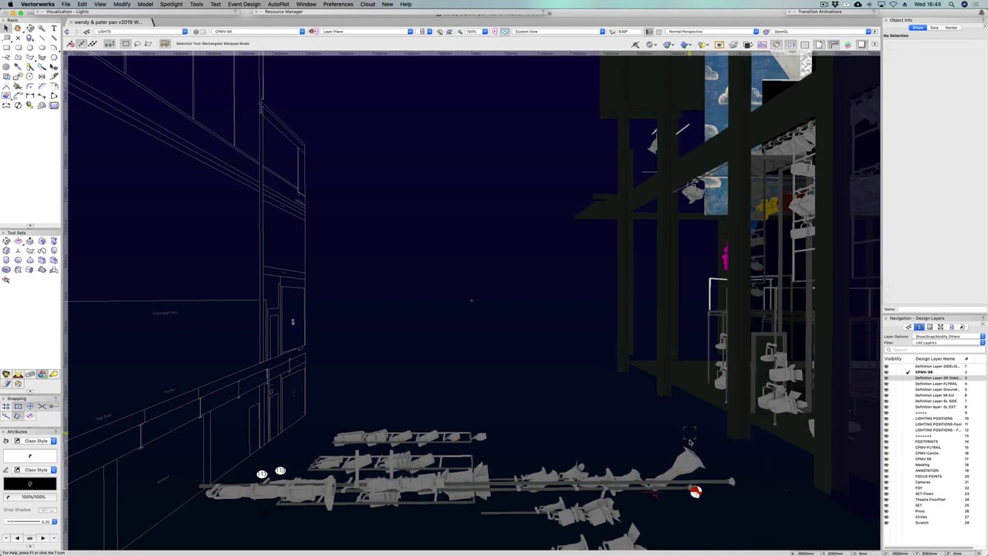
Select lighting device unit 10 on the flat Prosc. Boom SR and compare the plot with the sidelights in the model
click(687, 446)
shift+middle_drag(687, 446, 685, 448)
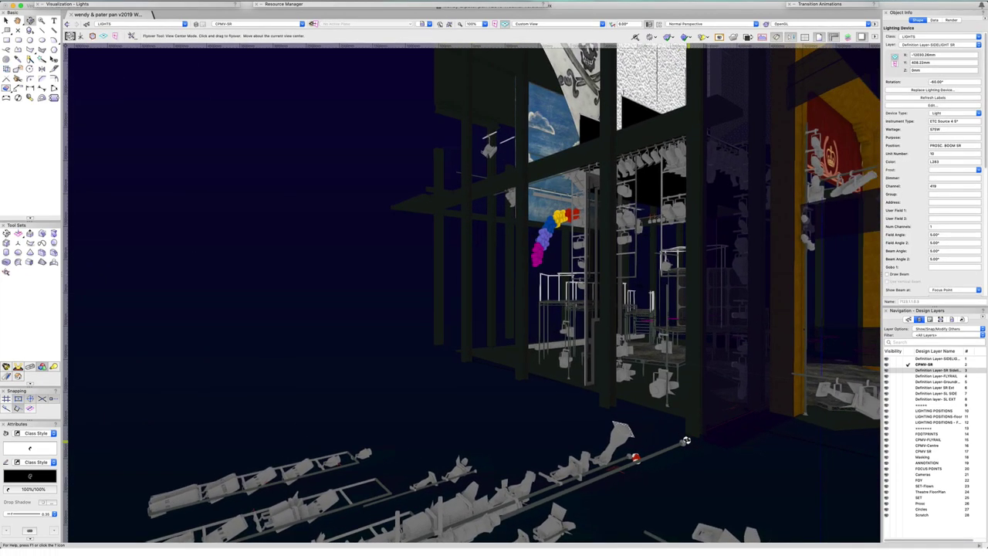
shift+middle_drag(686, 441, 685, 441)
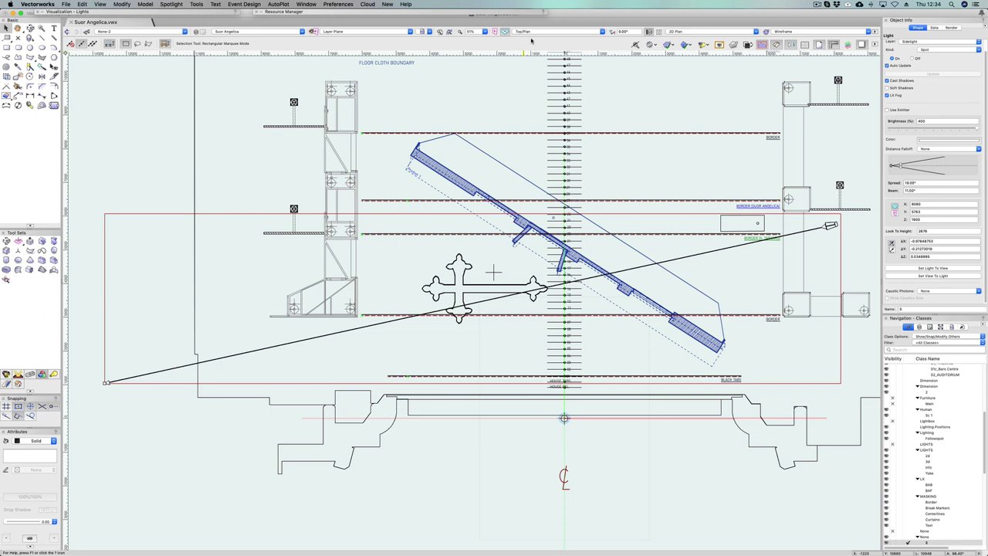
Examine the sidelit set in 3D from above, using OpenGL rendering and Narrow Perspective
click(530, 32)
click(533, 49)
key(shift+c)
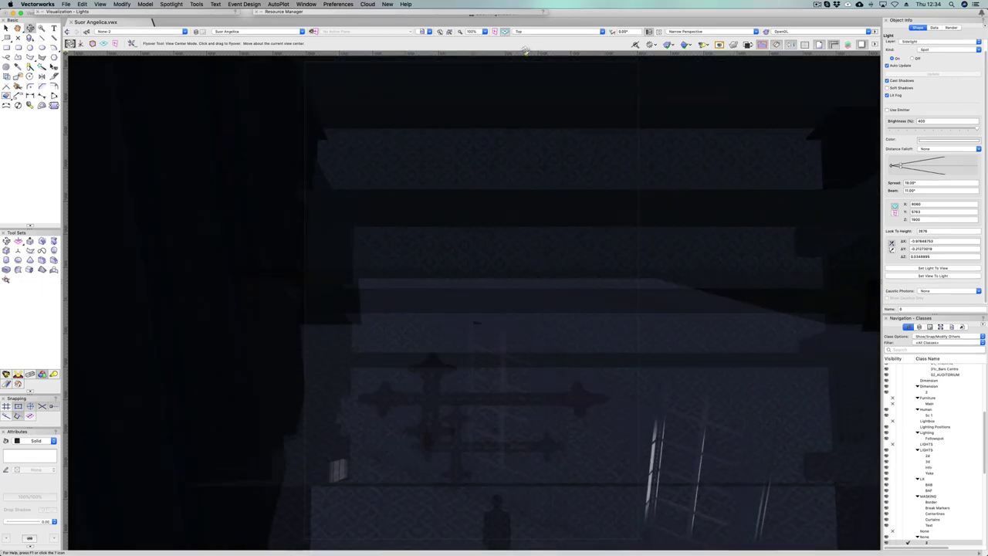
drag(525, 50, 525, 51)
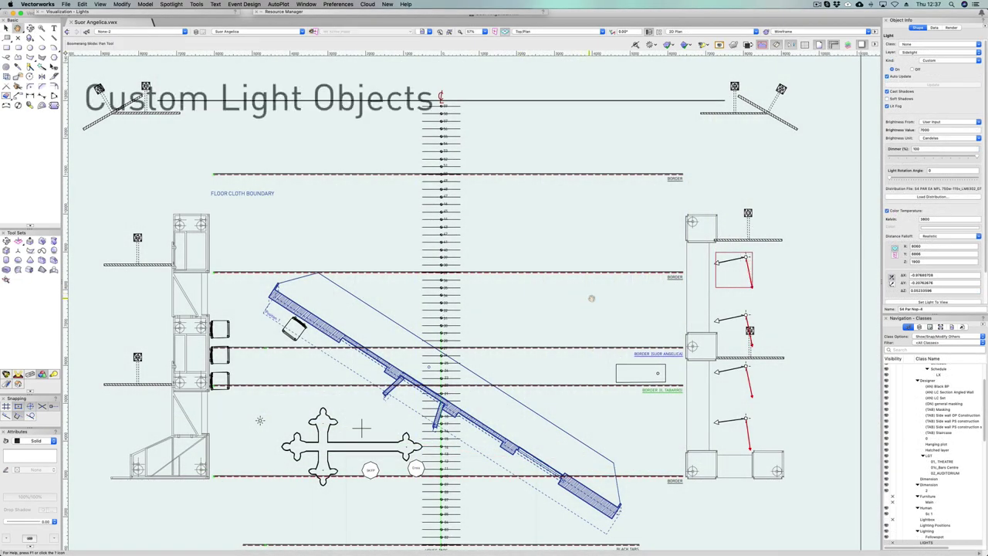
Focus the plan on the four custom sidelight objects beside the stage-right towers
drag(592, 298, 438, 306)
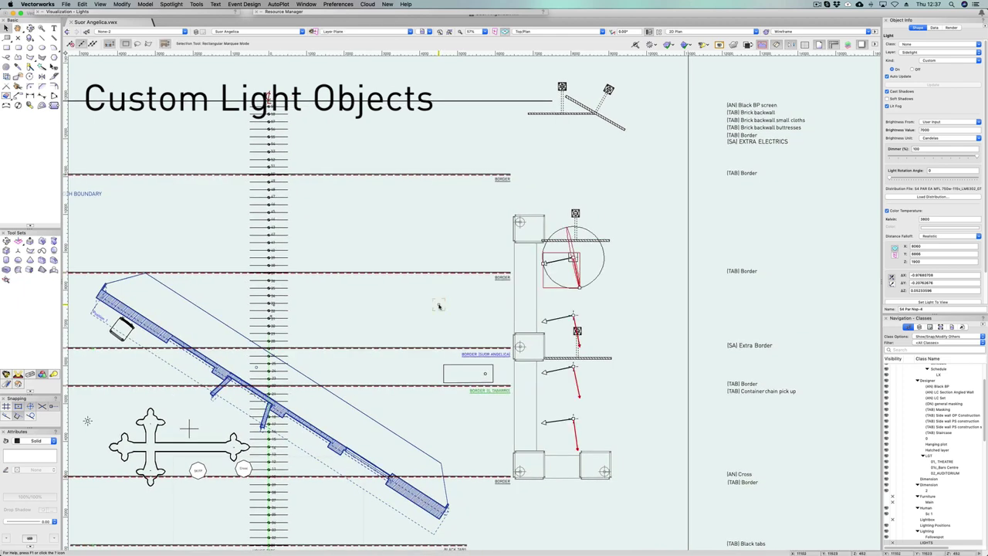
mouse_move(454, 196)
mouse_down()
mouse_move(584, 272)
mouse_move(650, 507)
mouse_up()
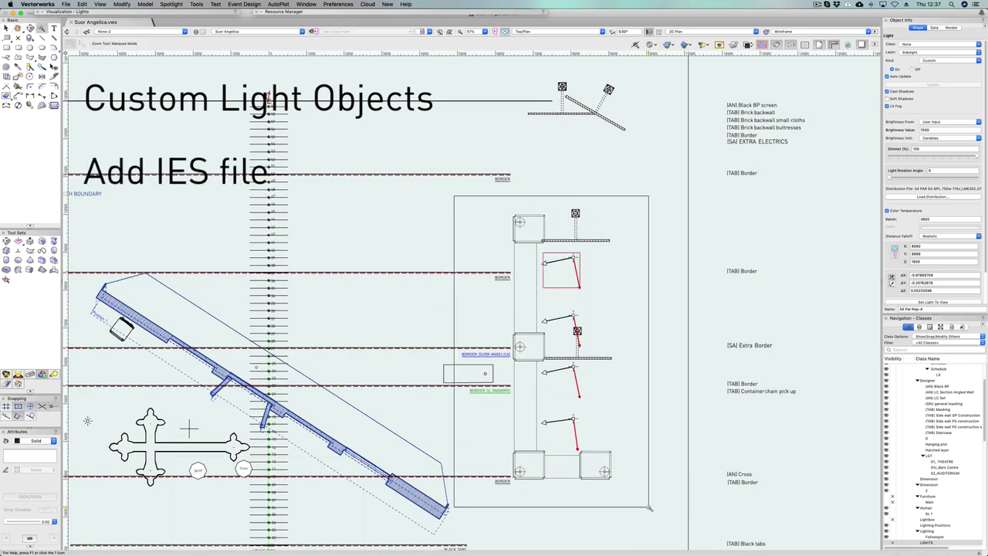
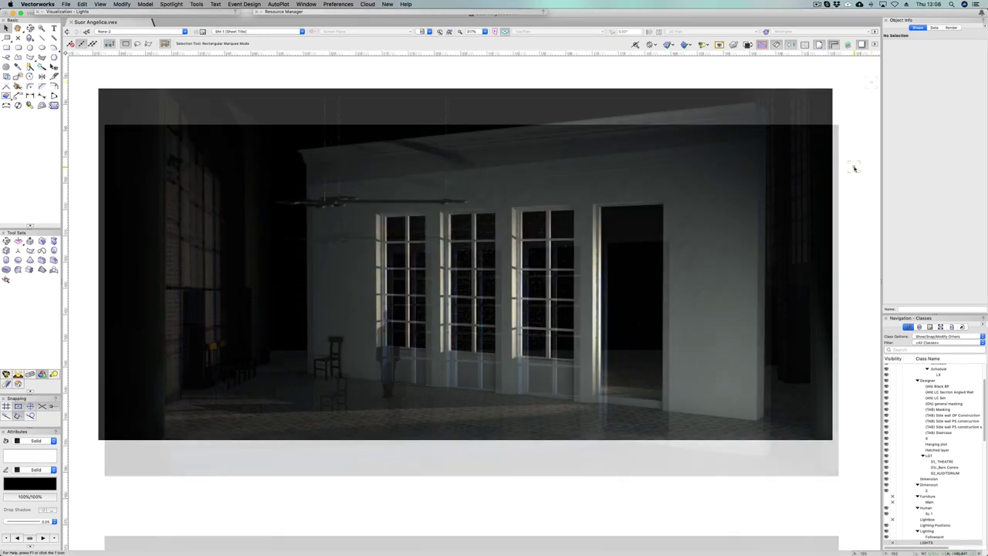
Duplicate the rendered set viewport directly below the original on the sheet layer
drag(454, 112, 453, 498)
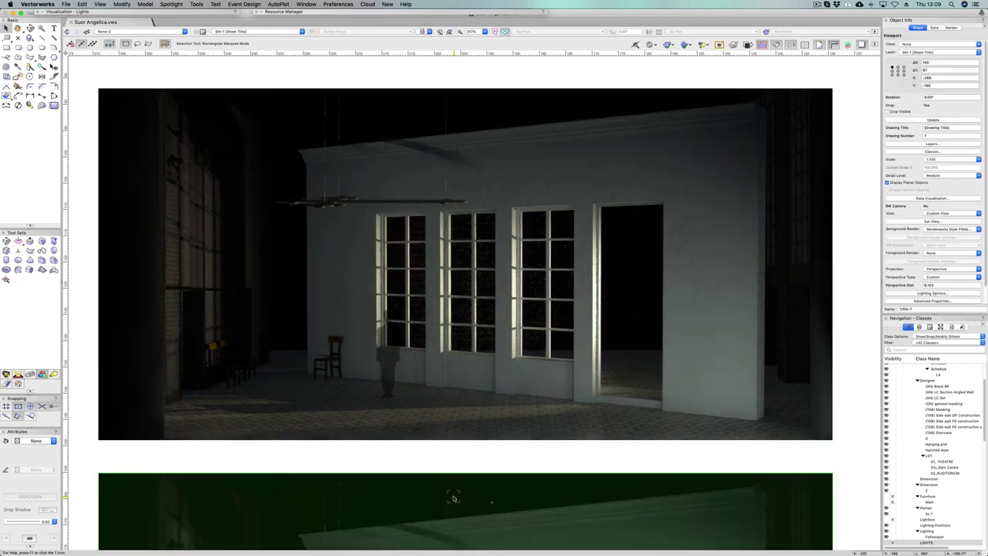
drag(566, 521, 564, 261)
drag(598, 448, 601, 356)
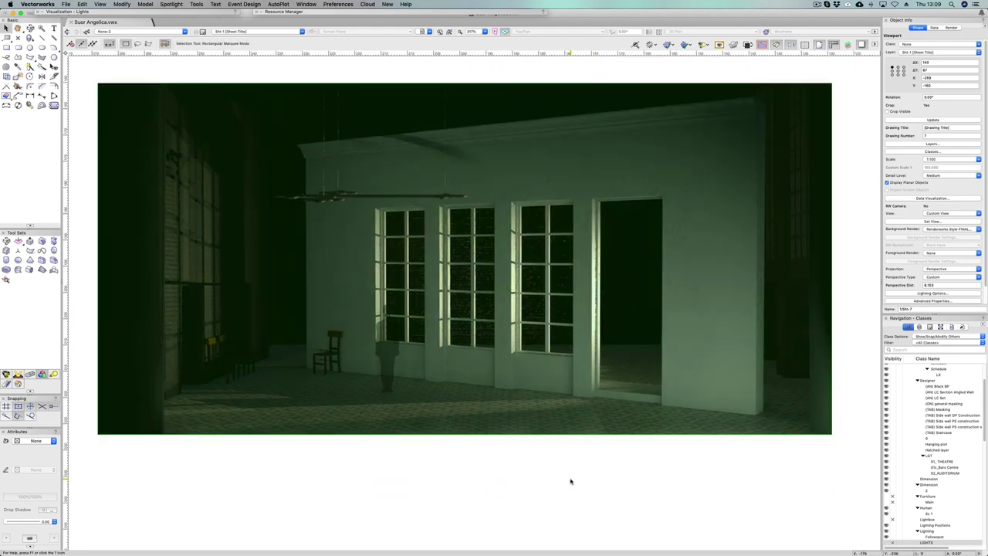
Override the color temperature of the four S4 Par sidelights to 2800 Kelvin in the duplicated viewport
click(571, 481)
click(257, 236)
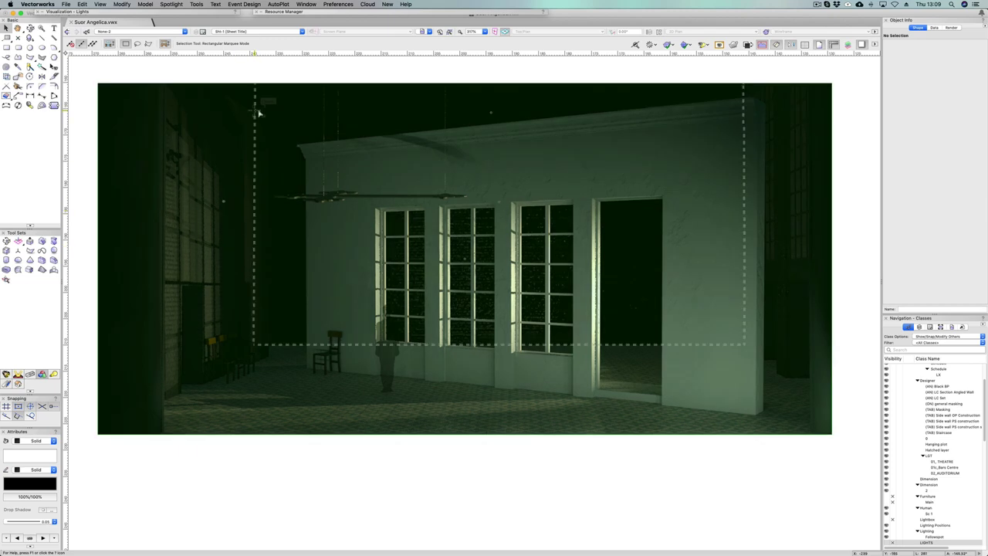
click(78, 12)
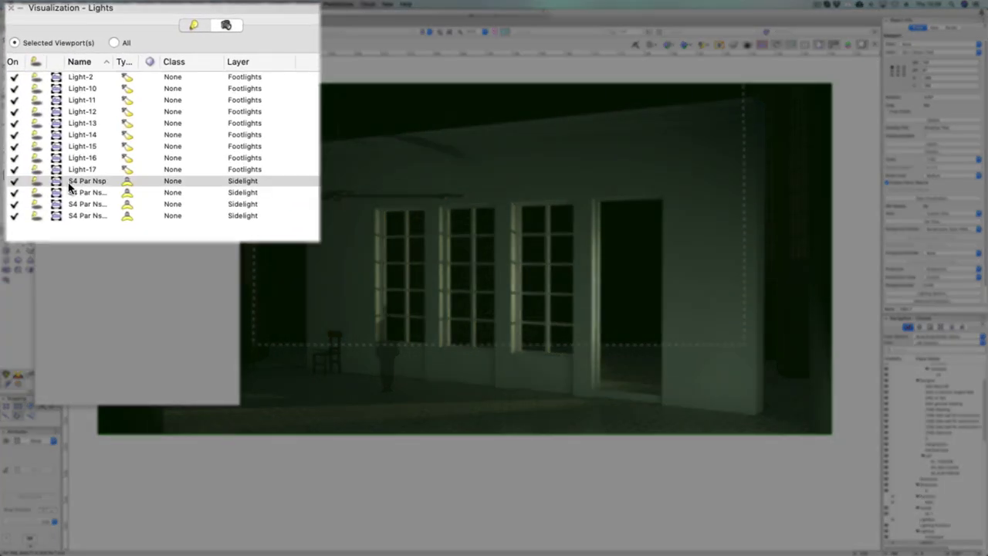
shift+click(83, 216)
right_click(82, 182)
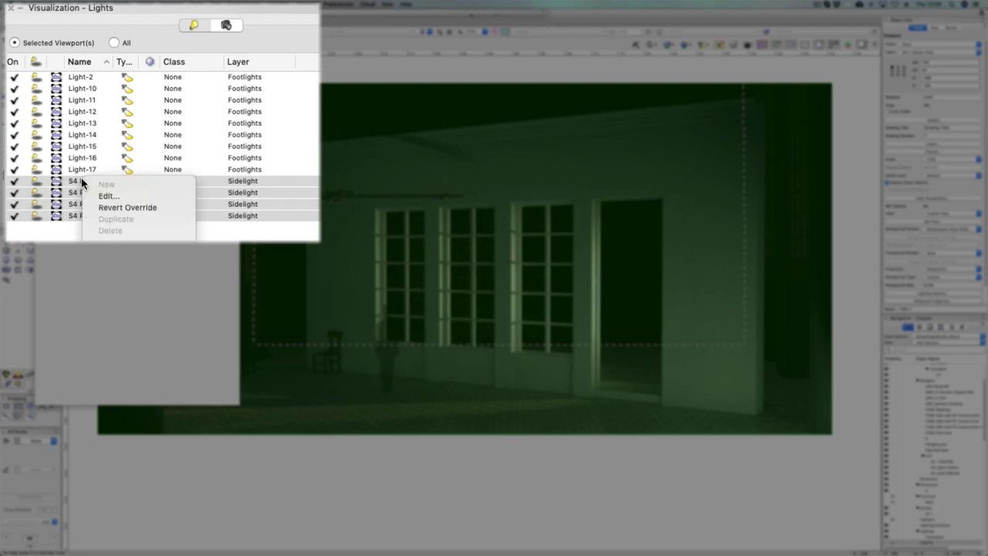
click(108, 195)
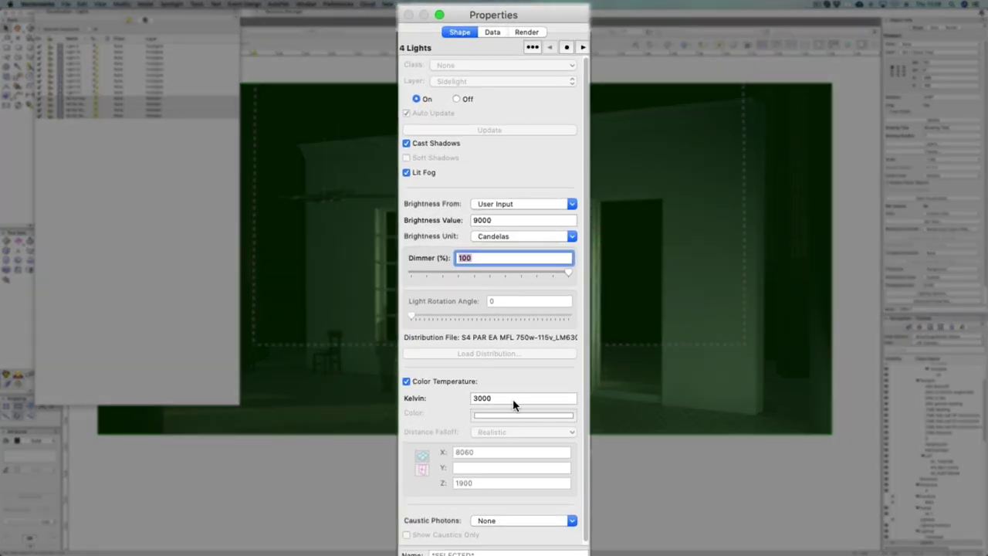
click(502, 266)
double_click(511, 395)
text(28)
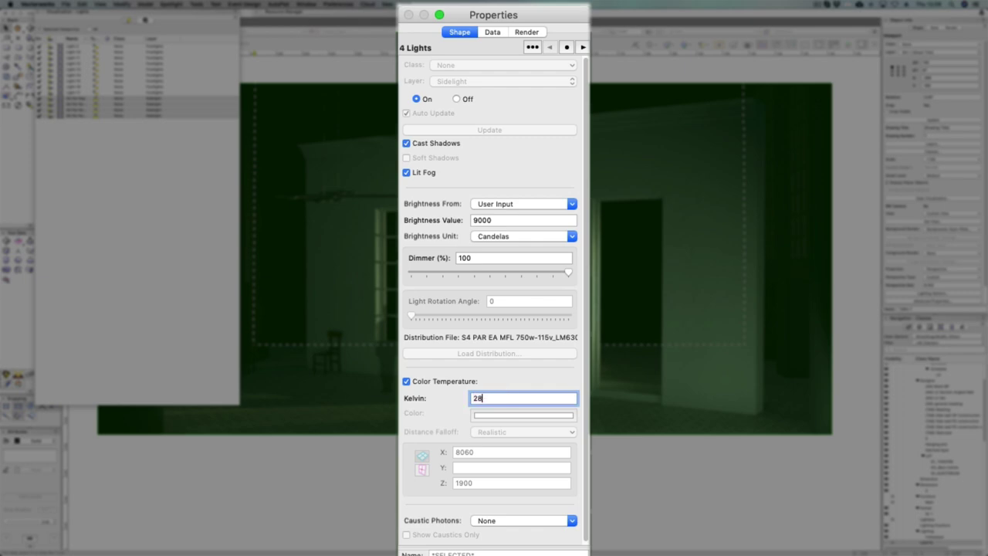
text(00)
key(Return)
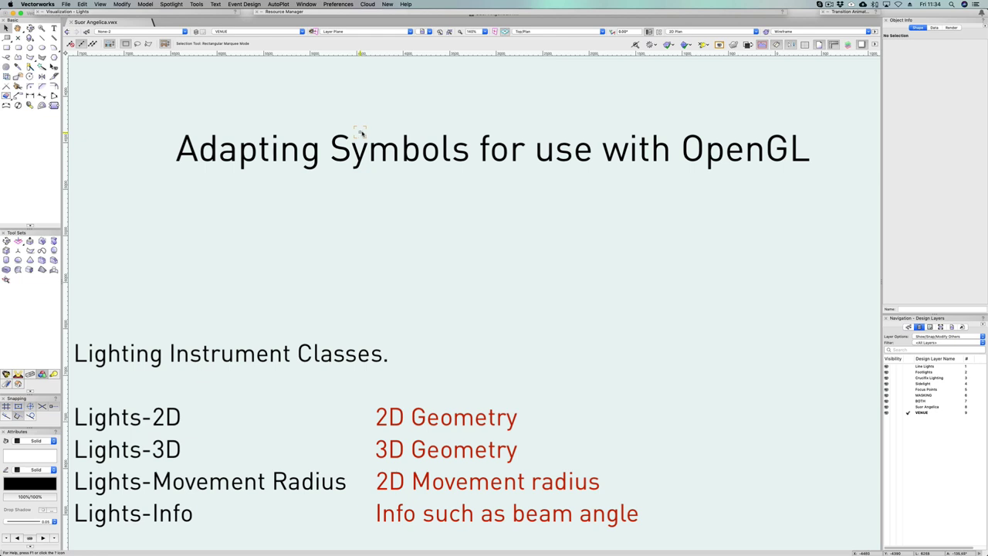
Open the 2D components of the MAC Viper Performance symbol for editing
key(super+r)
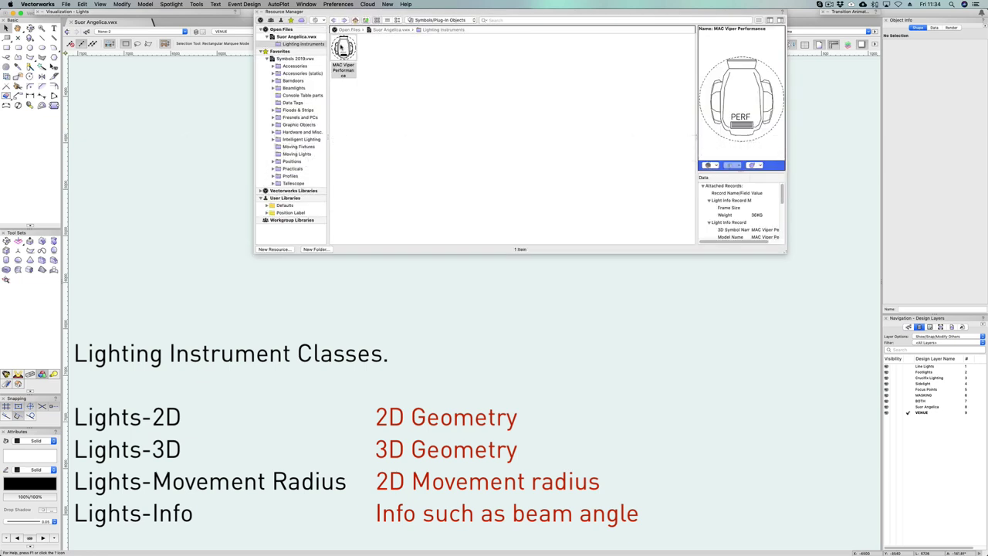
right_click(344, 50)
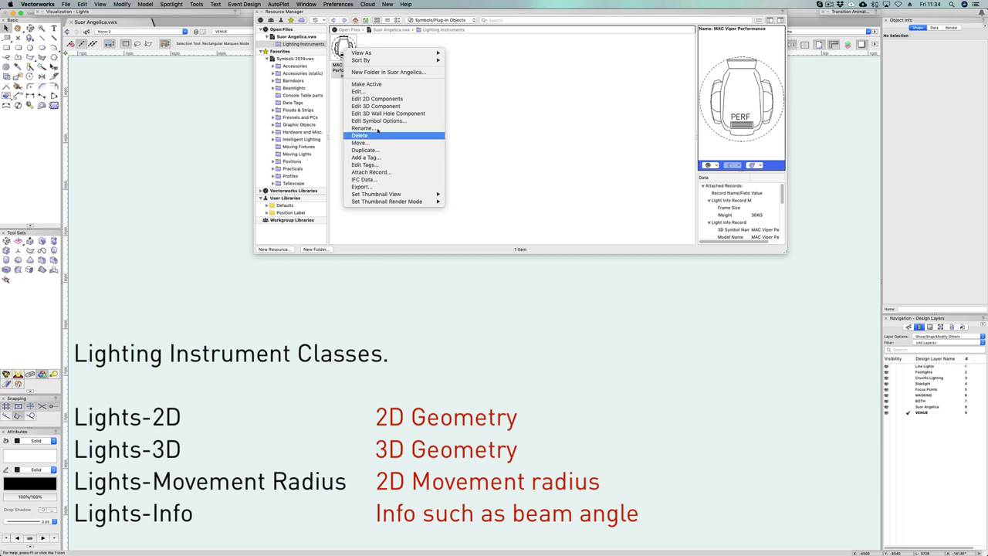
click(377, 98)
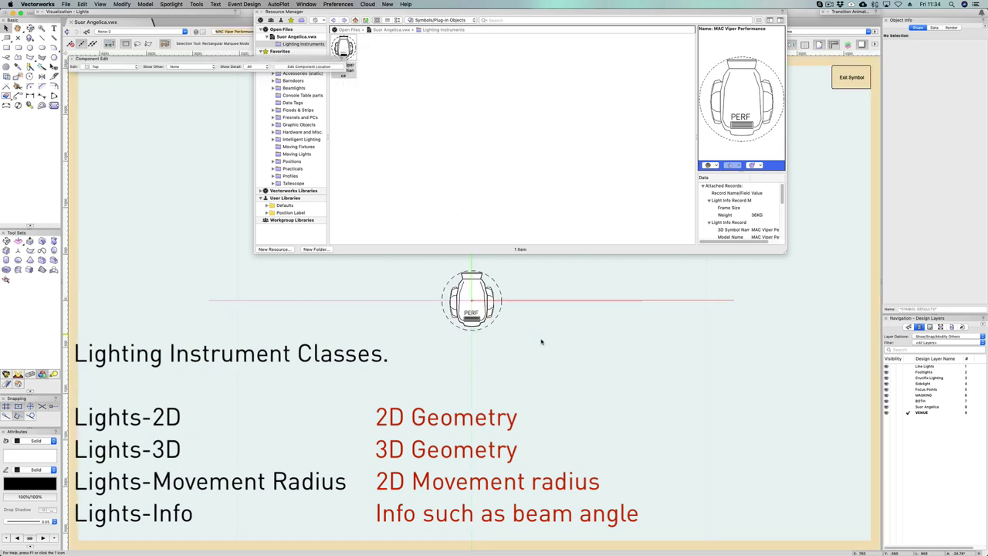
scroll(521, 347, up, 2)
scroll(520, 349, up, 1)
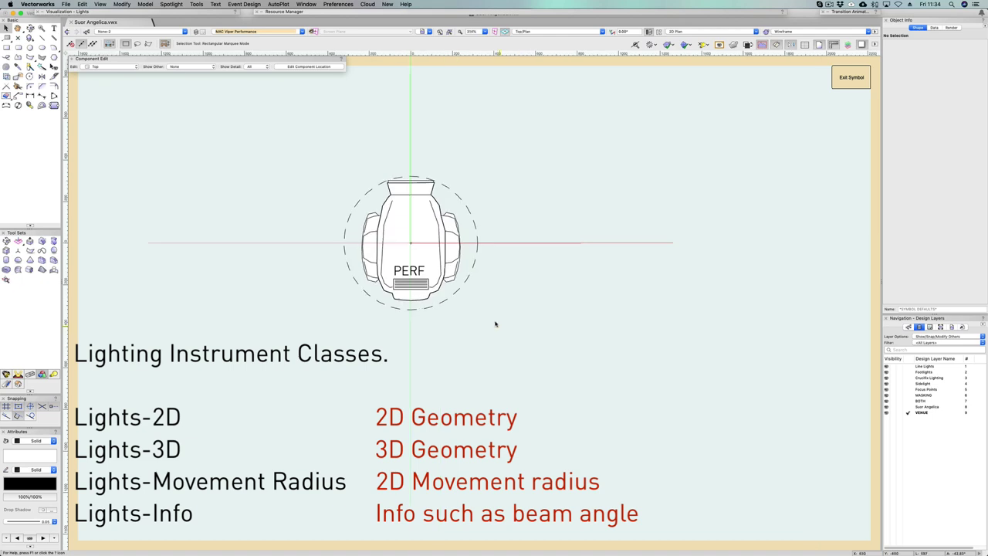
middle_drag(551, 291, 645, 380)
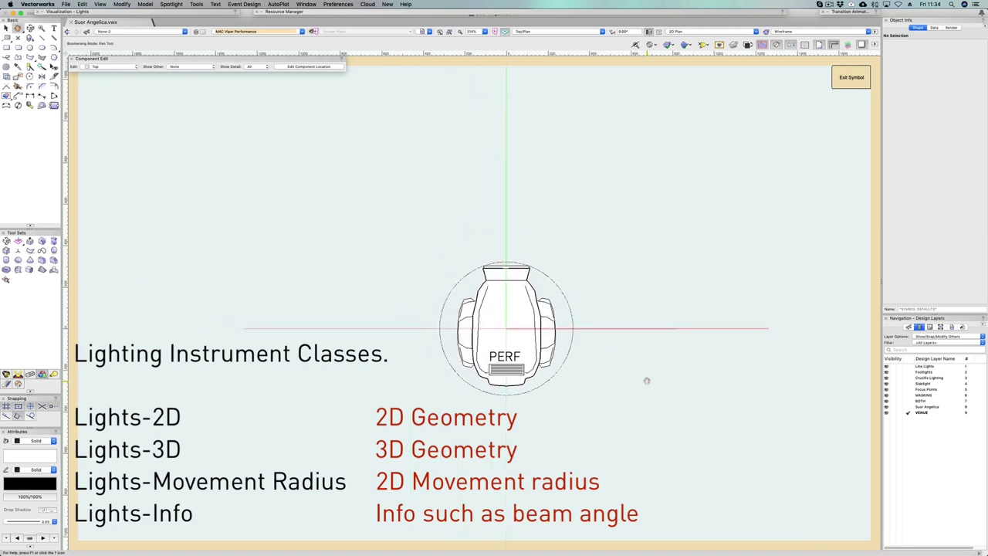
Check the classes assigned to the symbol's body polygon, PERF text and dashed movement circle
click(515, 301)
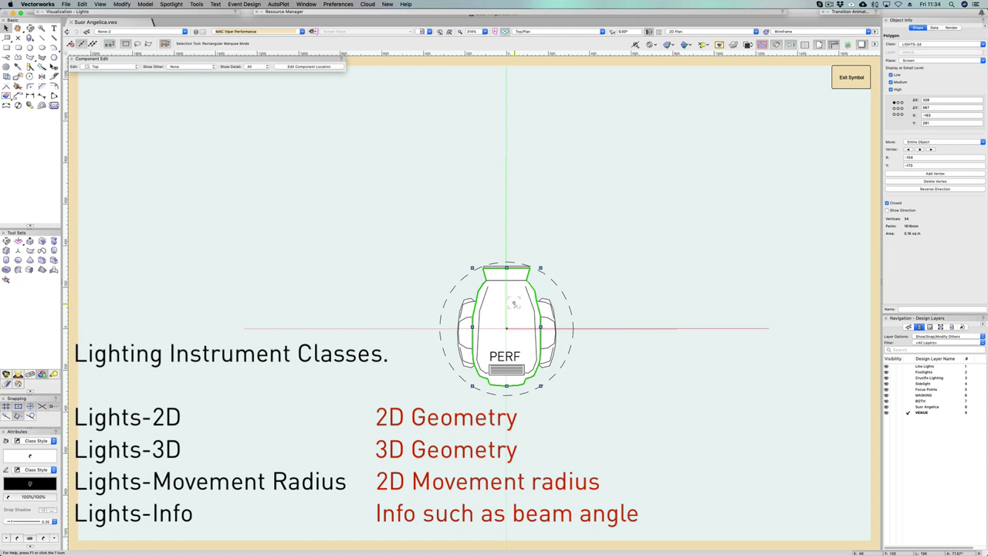
click(554, 237)
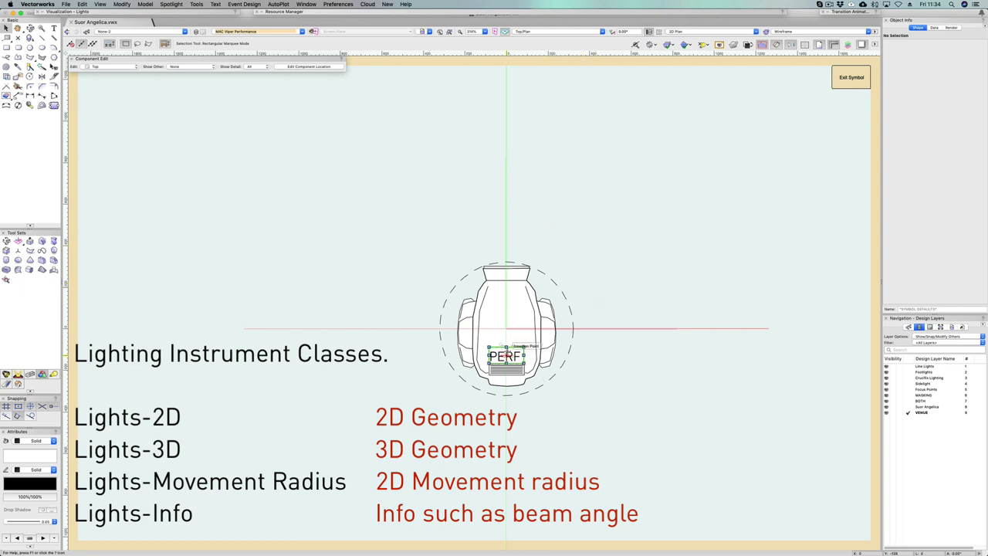
click(508, 357)
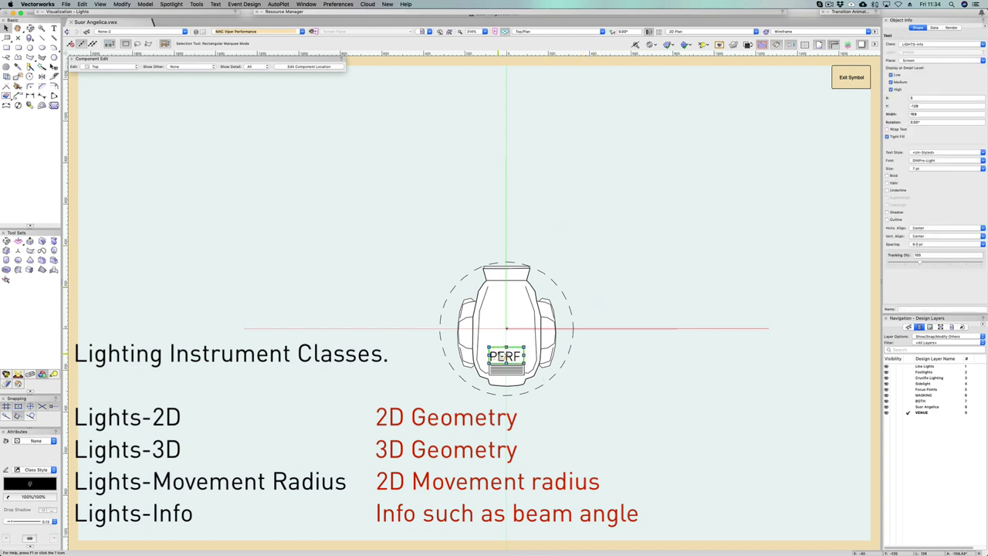
click(615, 190)
click(555, 282)
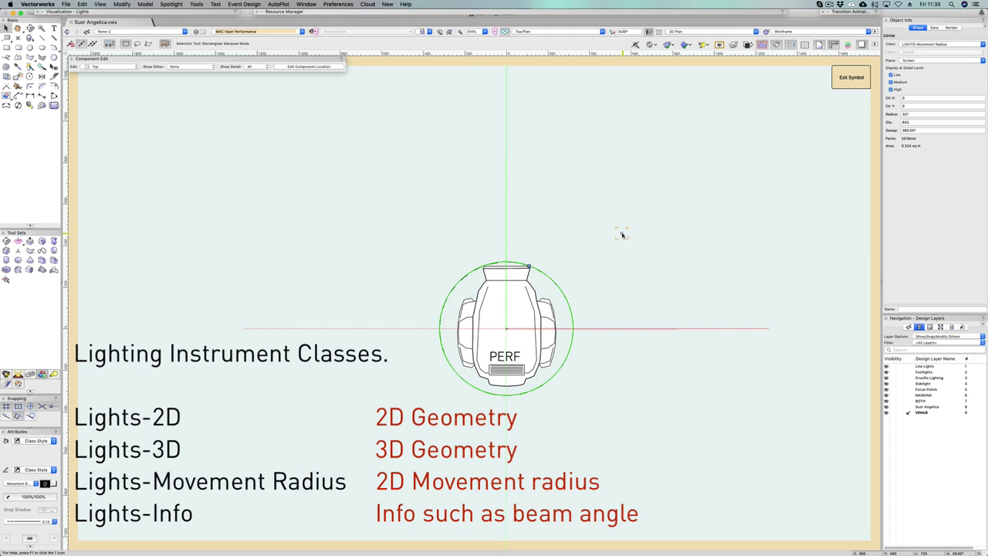
click(590, 252)
Switch to the symbol's 3D component and check the classes of its geometry groups in plan and Left Isometric views
click(94, 67)
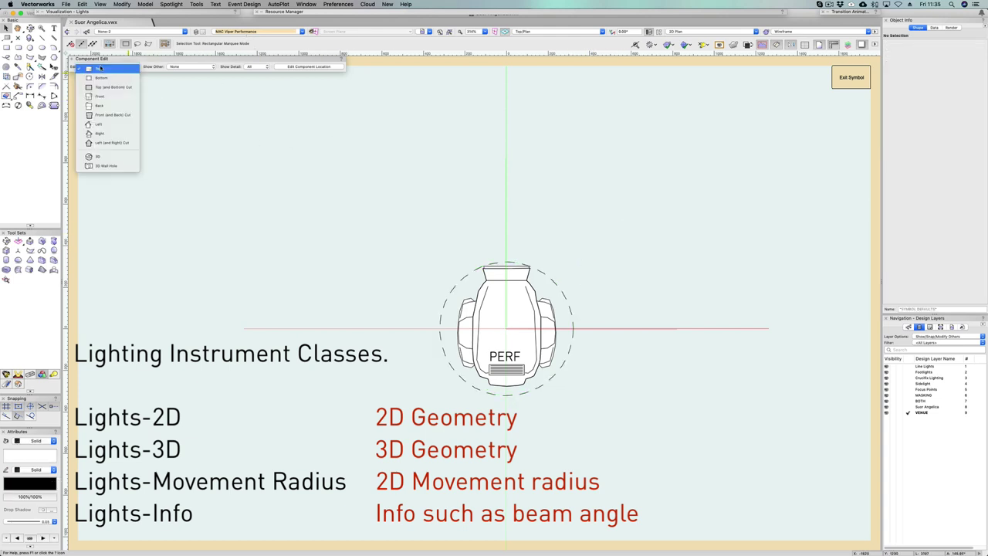
click(109, 159)
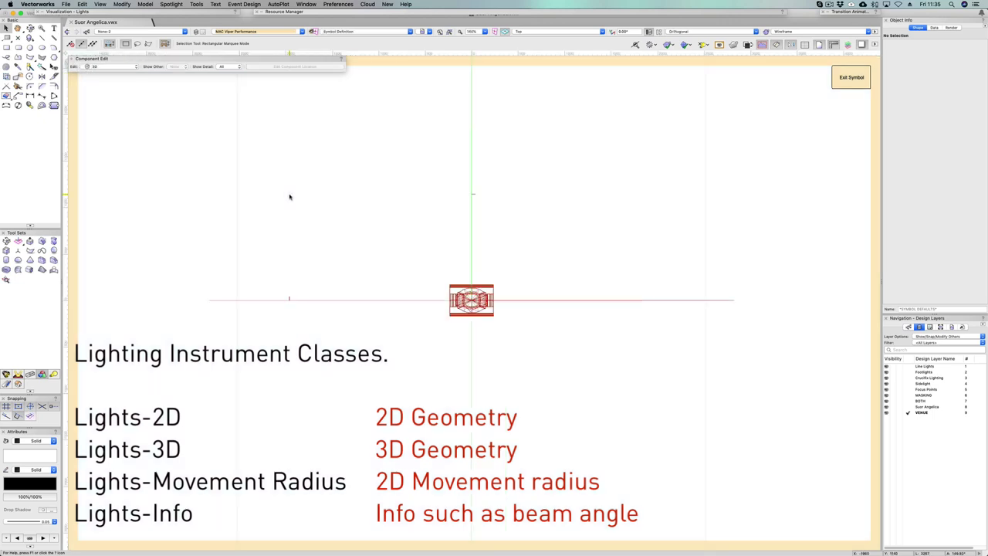
scroll(462, 317, up, 3)
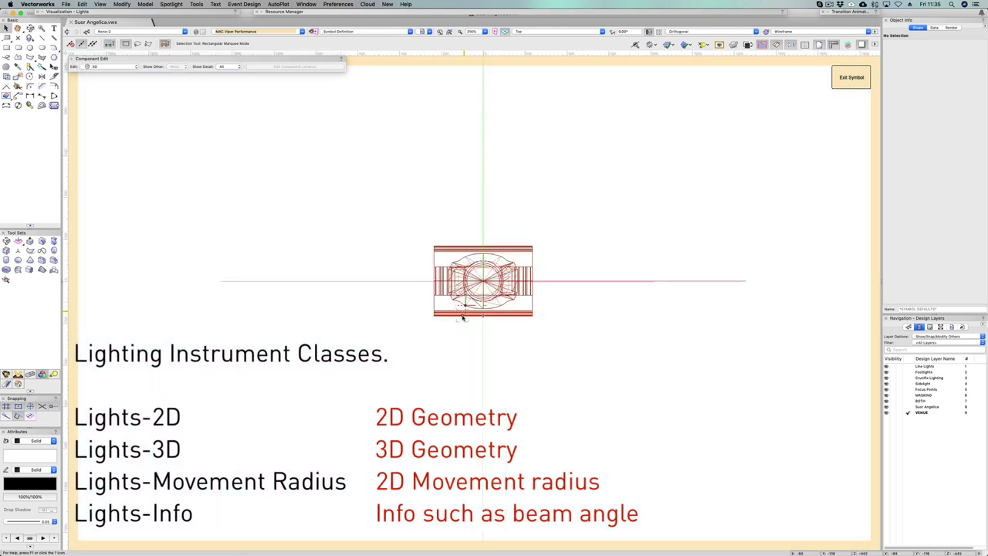
click(528, 248)
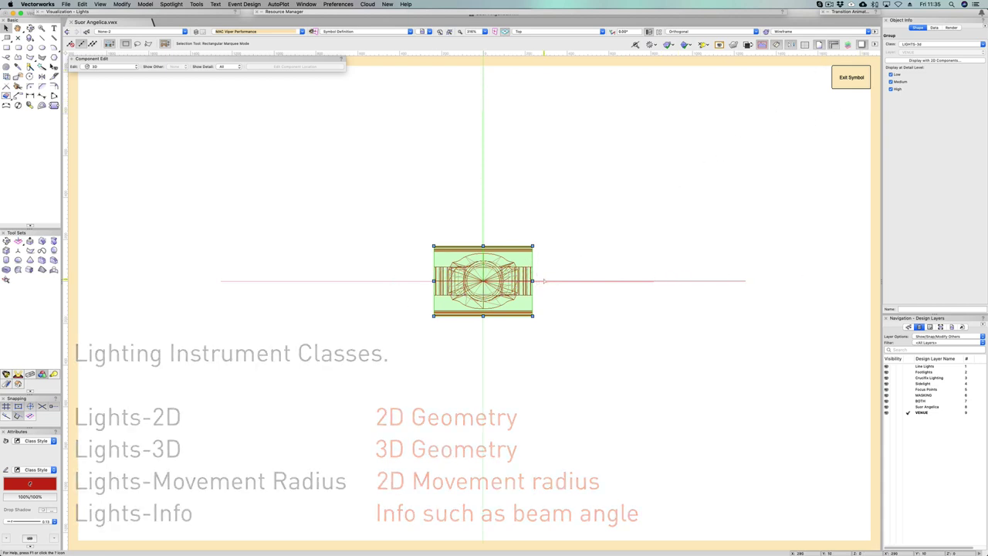
key(1)
click(610, 256)
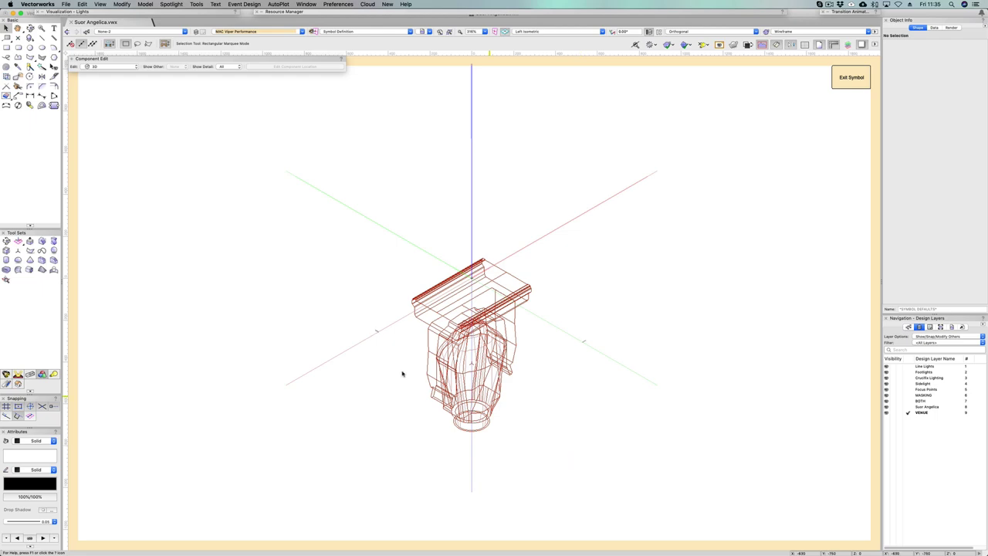
click(441, 352)
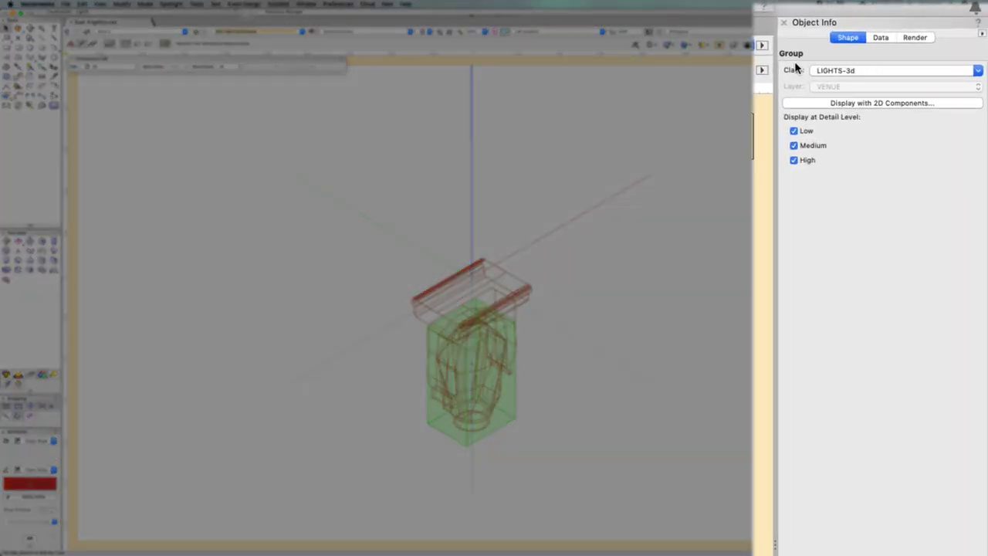
click(625, 151)
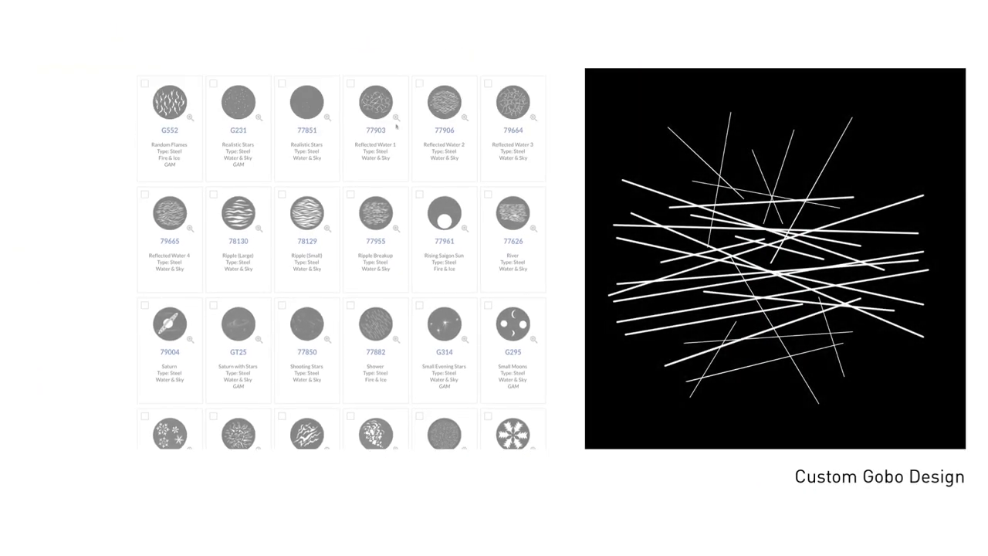
Preview the enlarged patterns of gobos 77903 and 77906 in the gobo catalogue
mouse_move(397, 118)
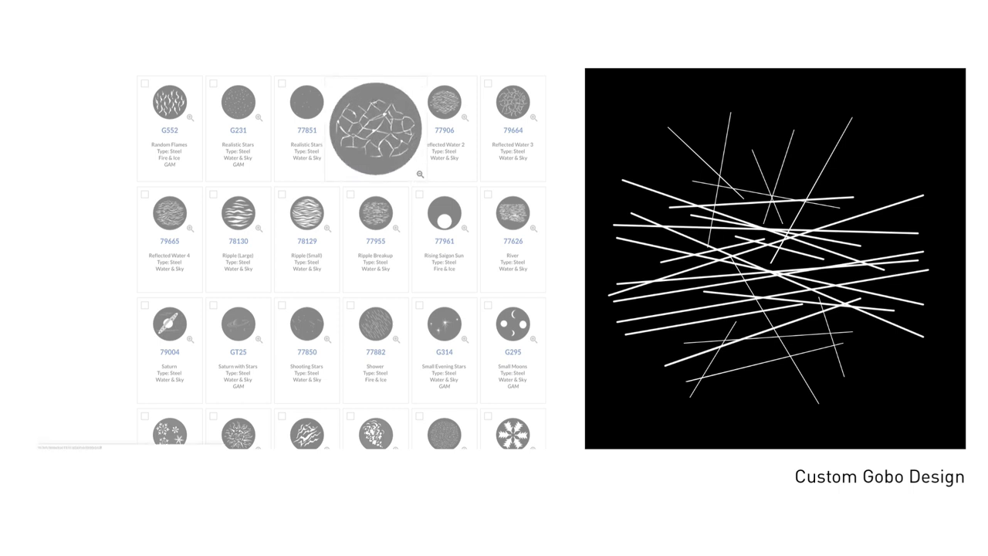
mouse_move(465, 118)
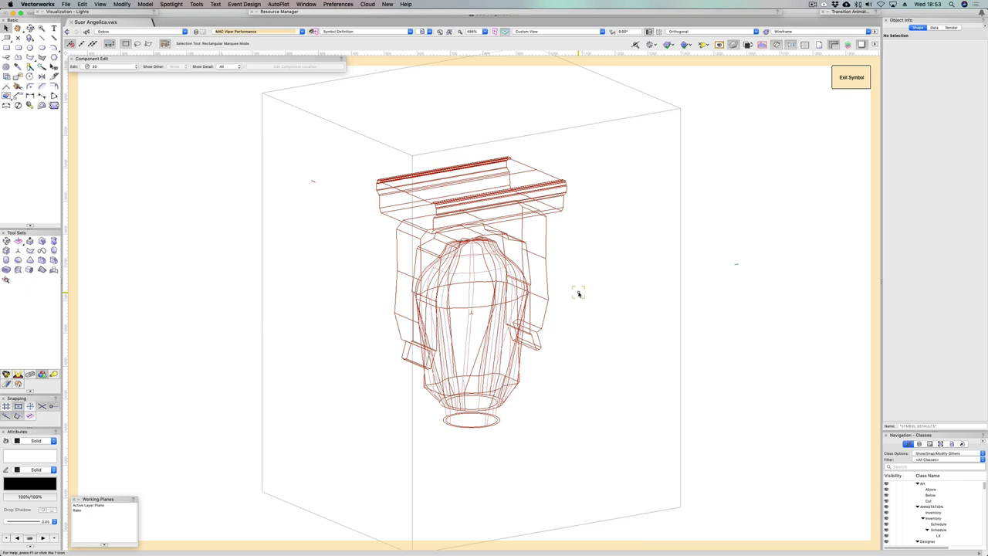
key(shift+c)
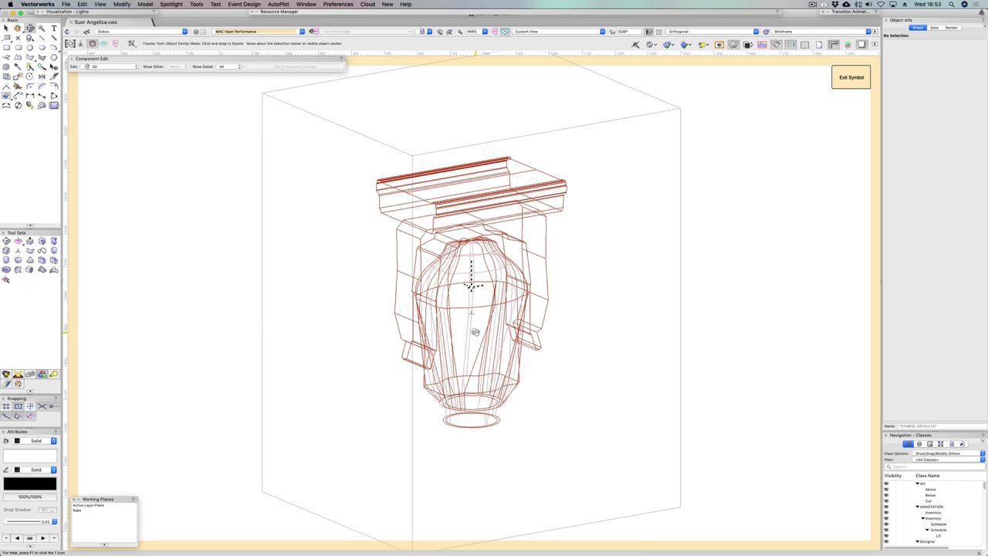
key(x)
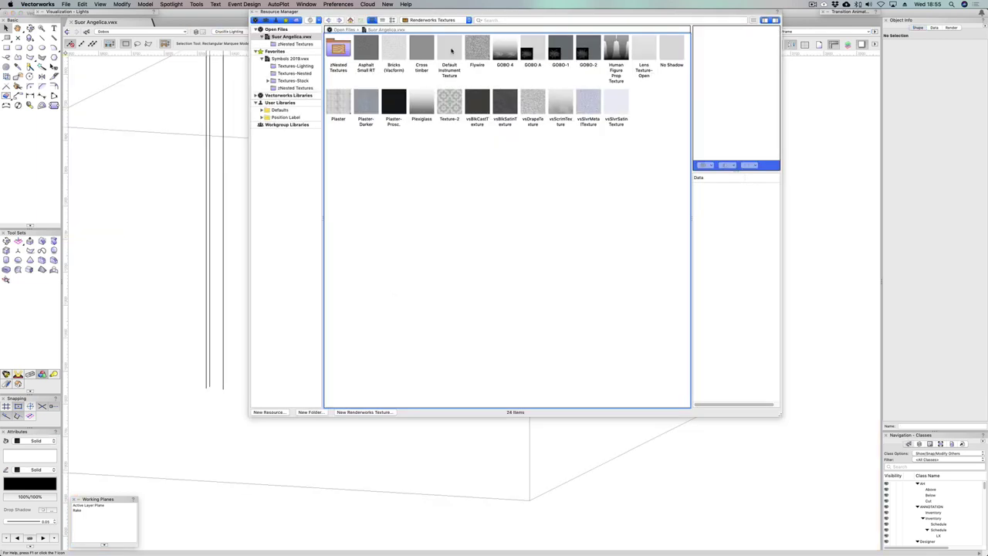
Examine the shadow options of Default Instrument Texture, accept its settings and close the resource list
click(452, 51)
right_click(453, 50)
click(468, 99)
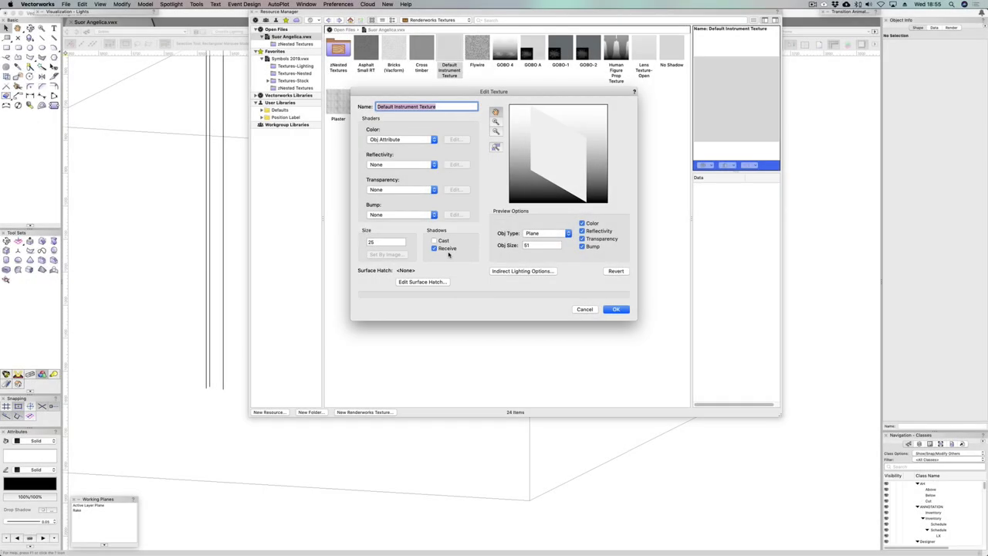
click(617, 310)
key(super+r)
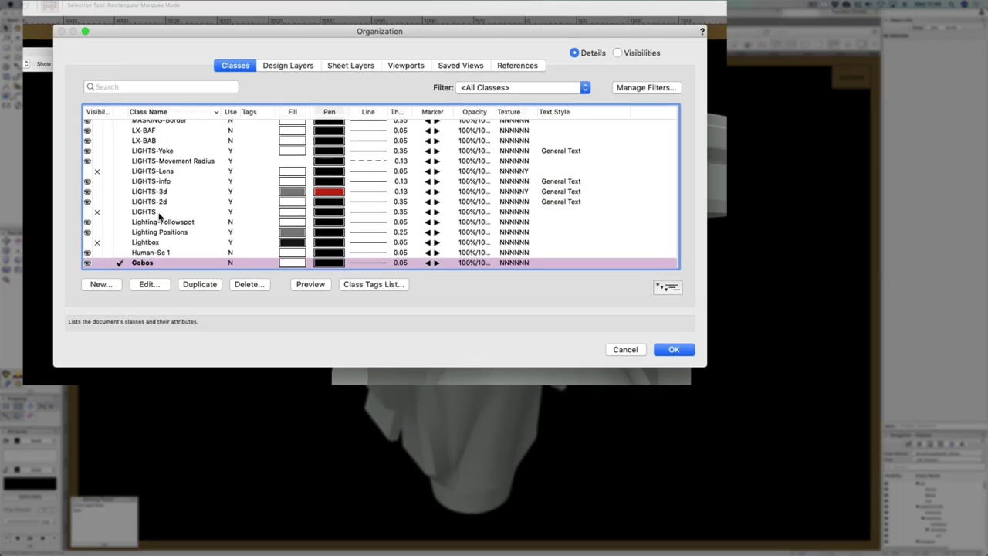
Set the fill style of the LIGHTS-3d class to None and accept the class changes
click(162, 193)
double_click(163, 193)
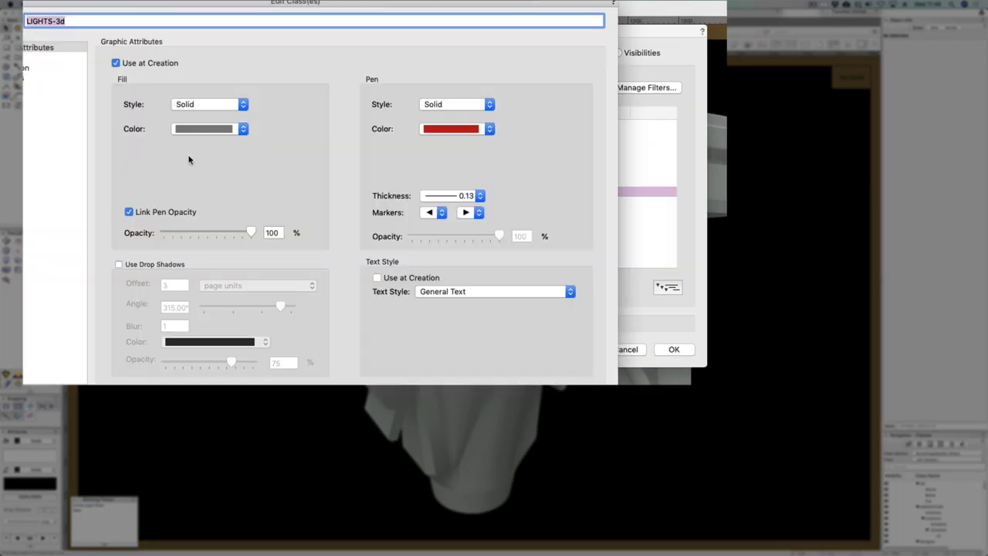
click(206, 105)
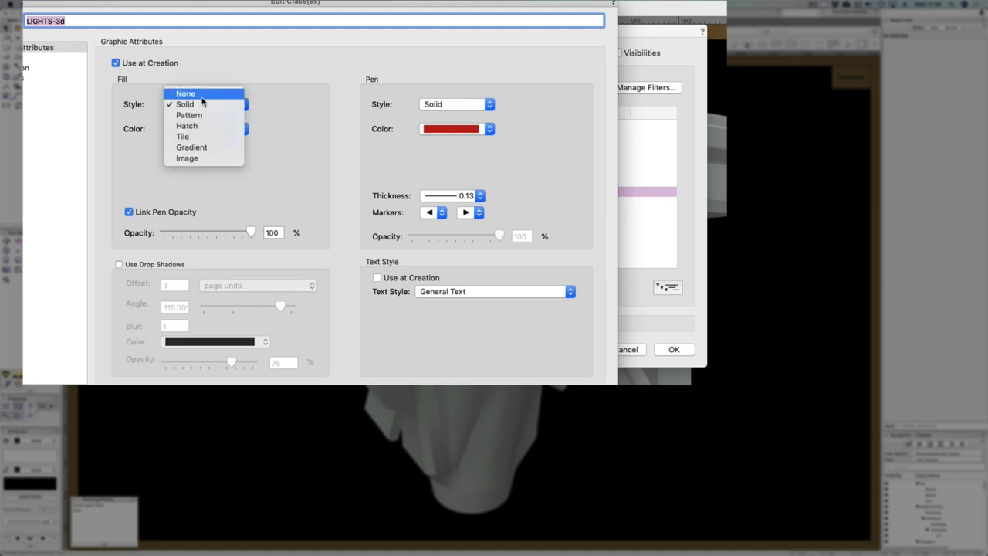
click(200, 94)
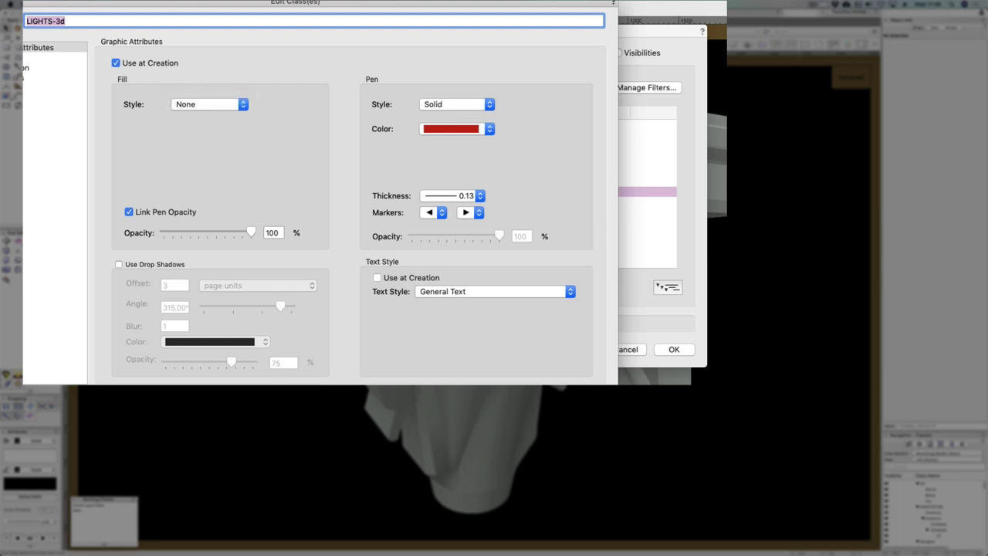
key(Return)
click(658, 352)
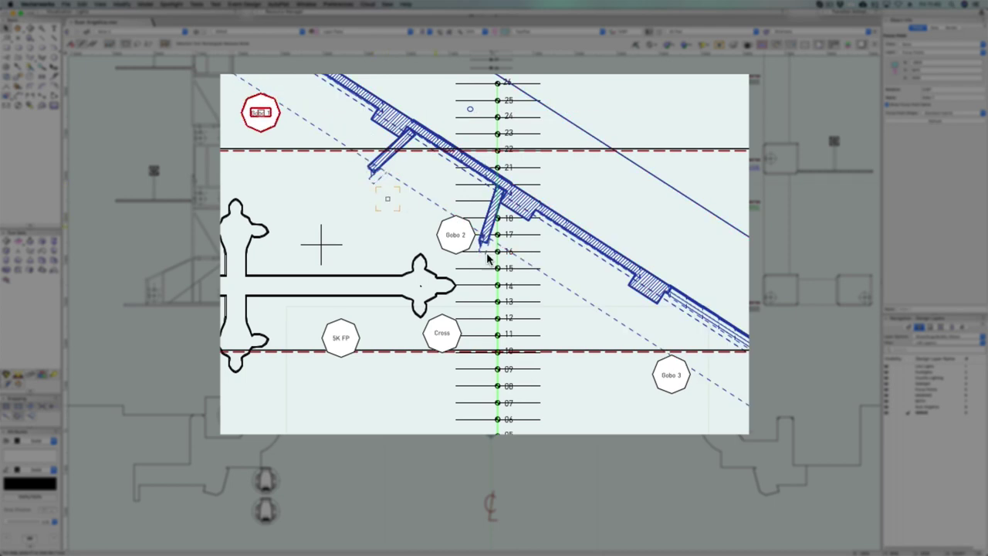
Add the Gobo 2 and Gobo 3 focus points to the Gobo 1 selection in plan, and clear the selection
click(477, 247)
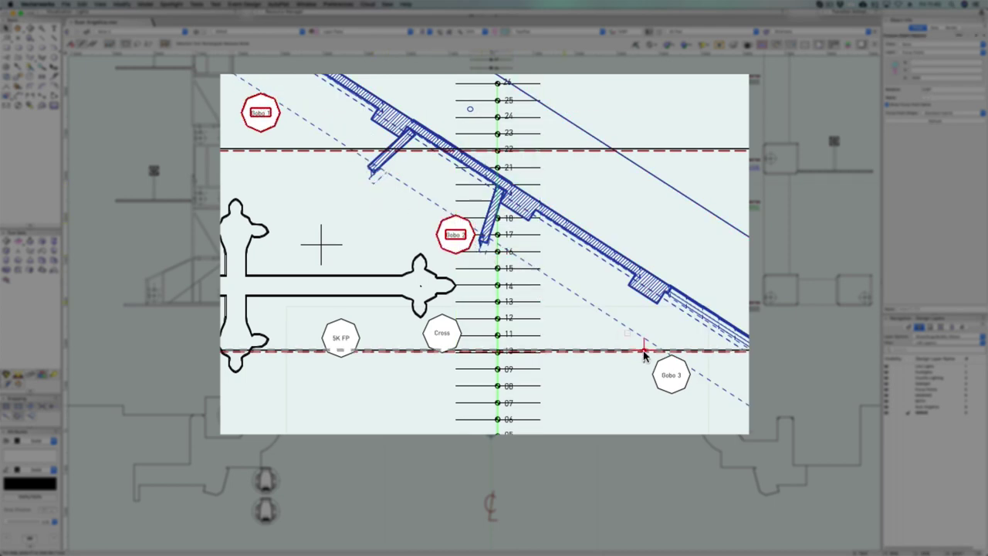
shift+click(671, 375)
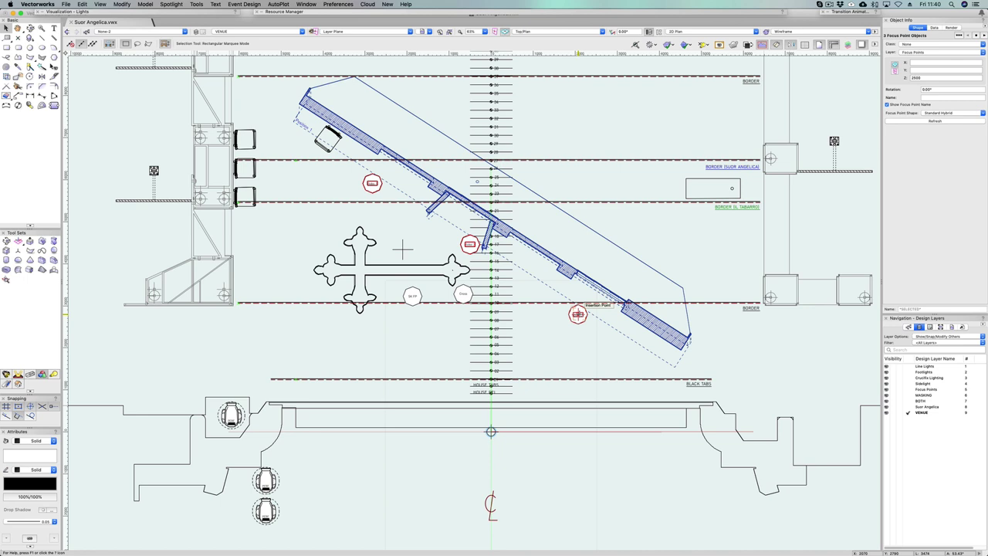
click(575, 475)
Select the three MAC Viper Performance moving lights and access their shared Gobo 1 field
click(231, 416)
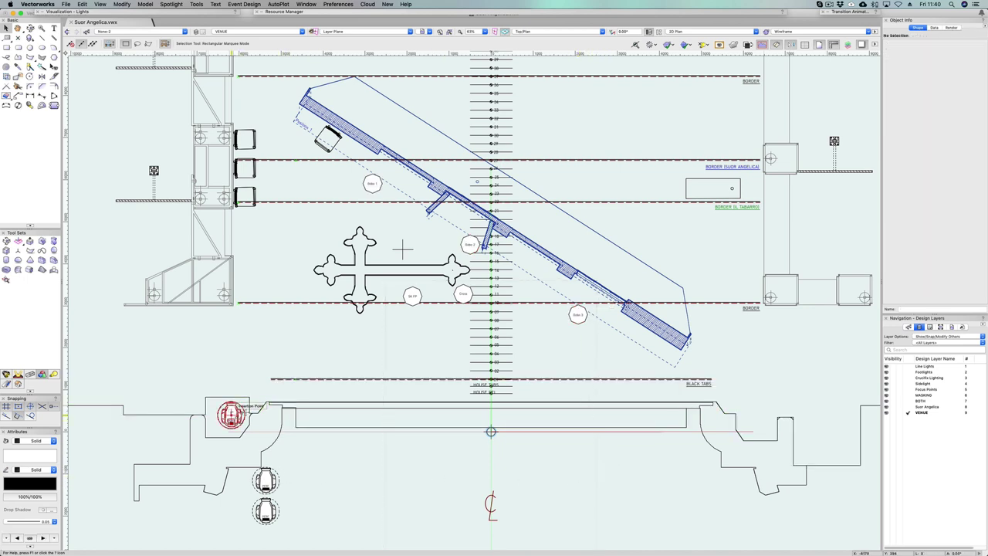
shift+click(277, 479)
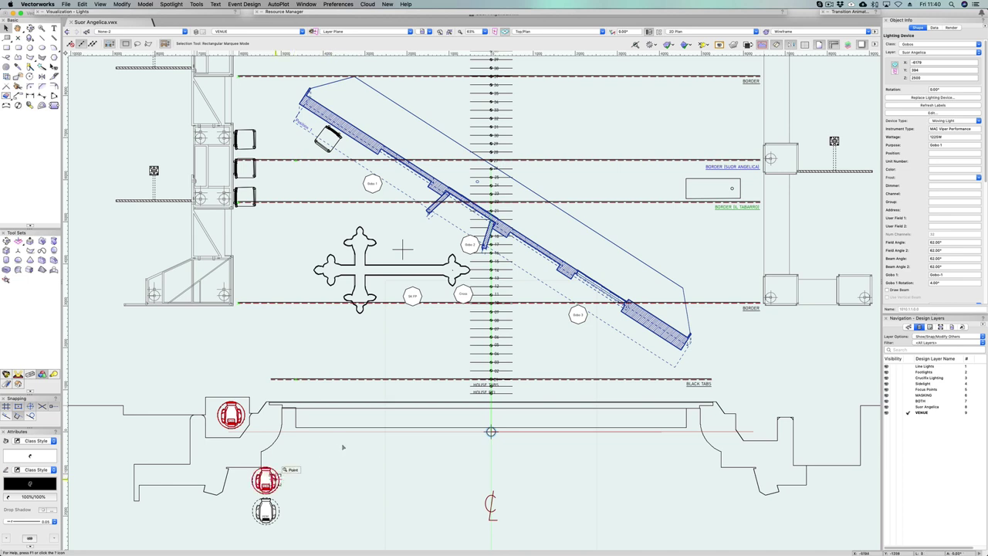
shift+click(287, 506)
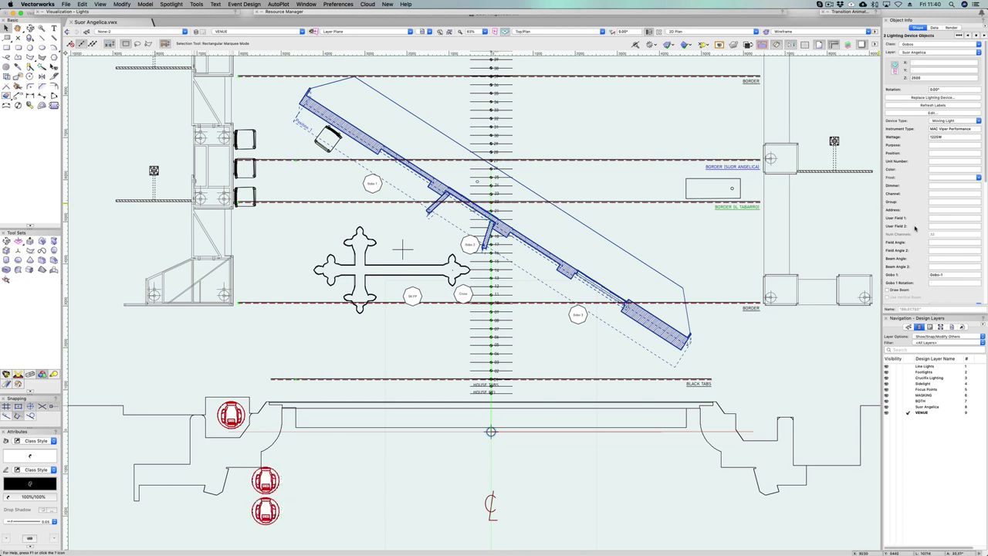
click(951, 274)
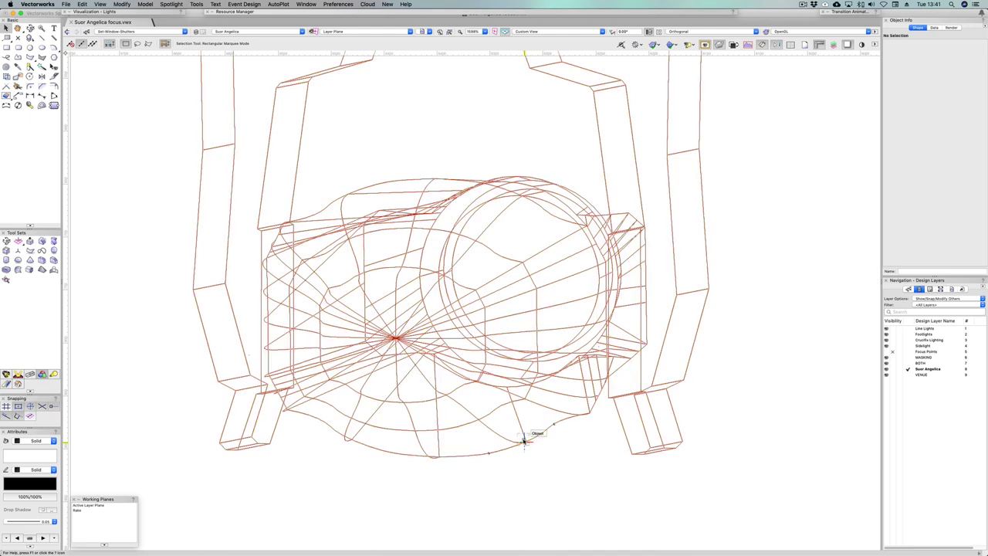
Select the MAC Viper Performance with purpose Gobo 2 and check the context commands available for it
click(524, 439)
right_click(527, 443)
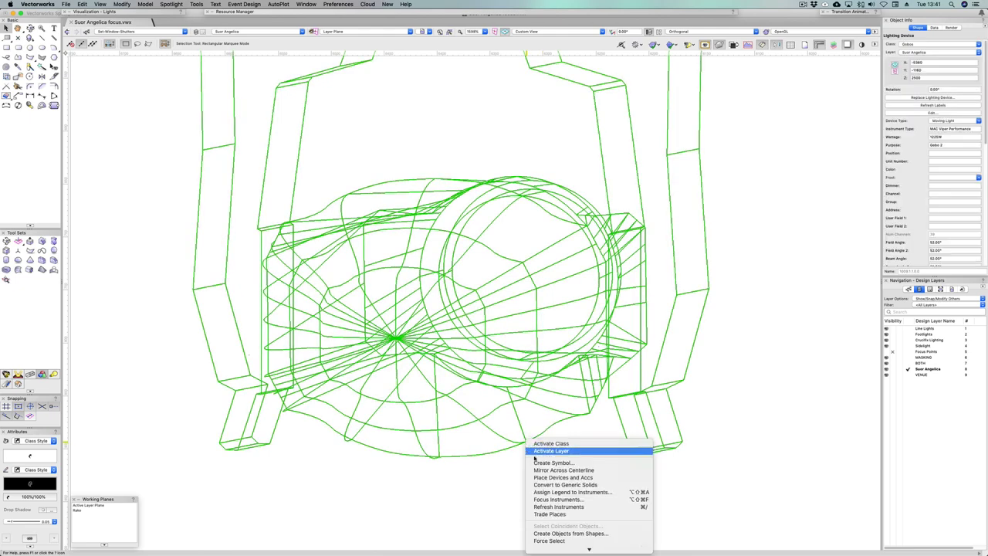
scroll(561, 533, down, 5)
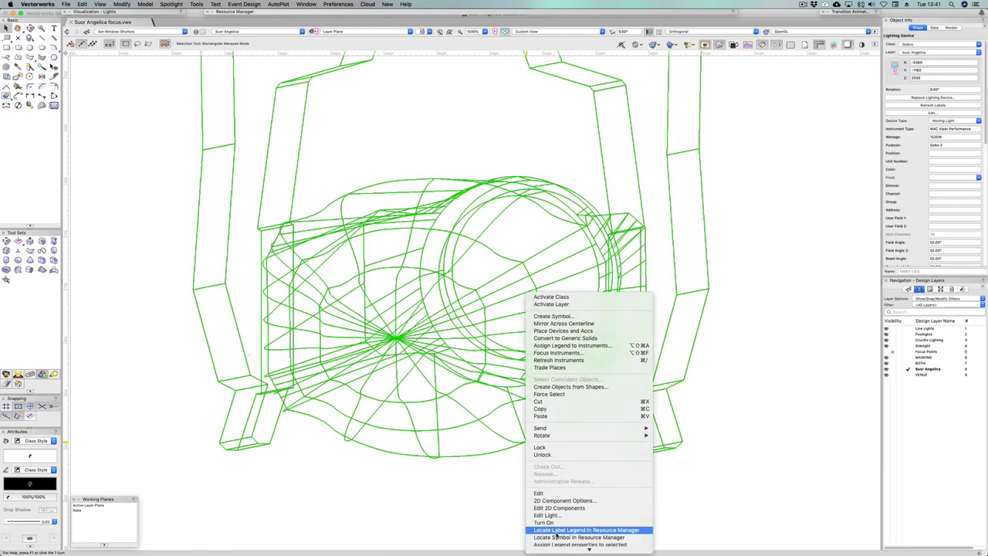
key(Escape)
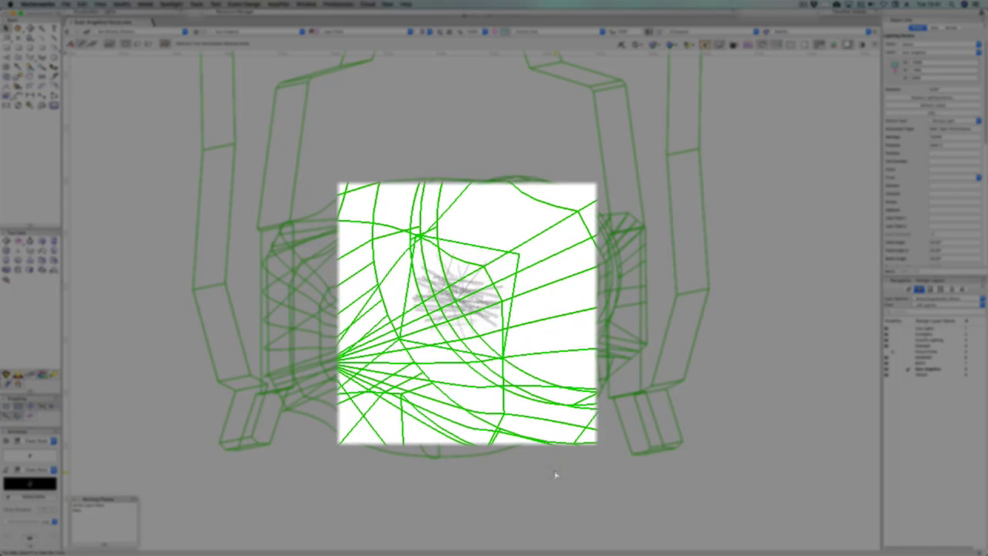
click(555, 474)
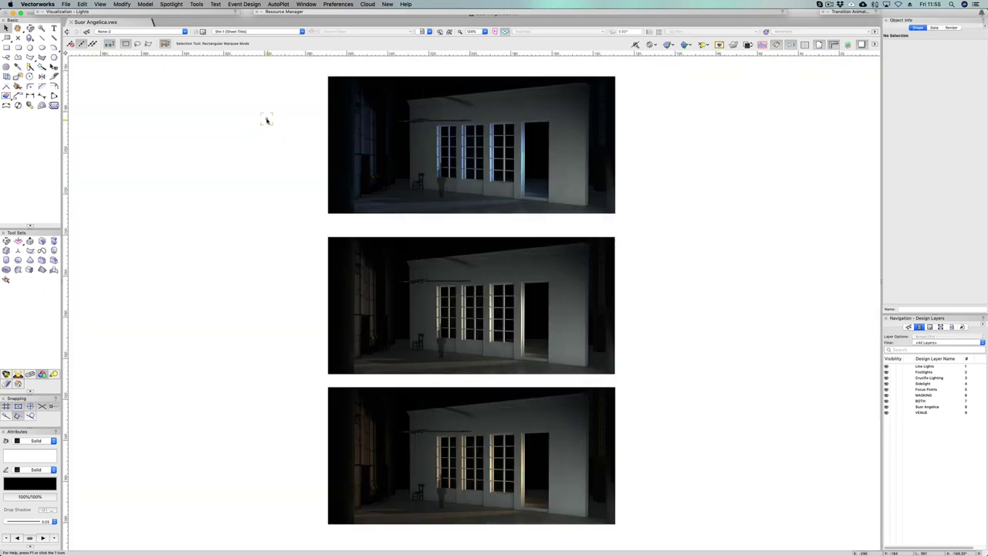
Select the rendered viewports on the sheet layer and review their lights in the visualization list
drag(268, 119, 692, 450)
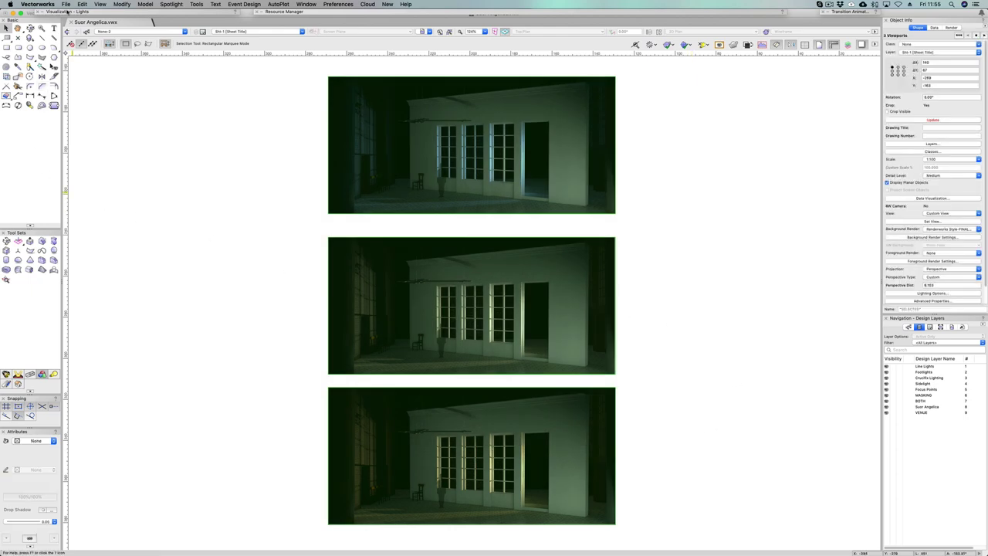
click(68, 12)
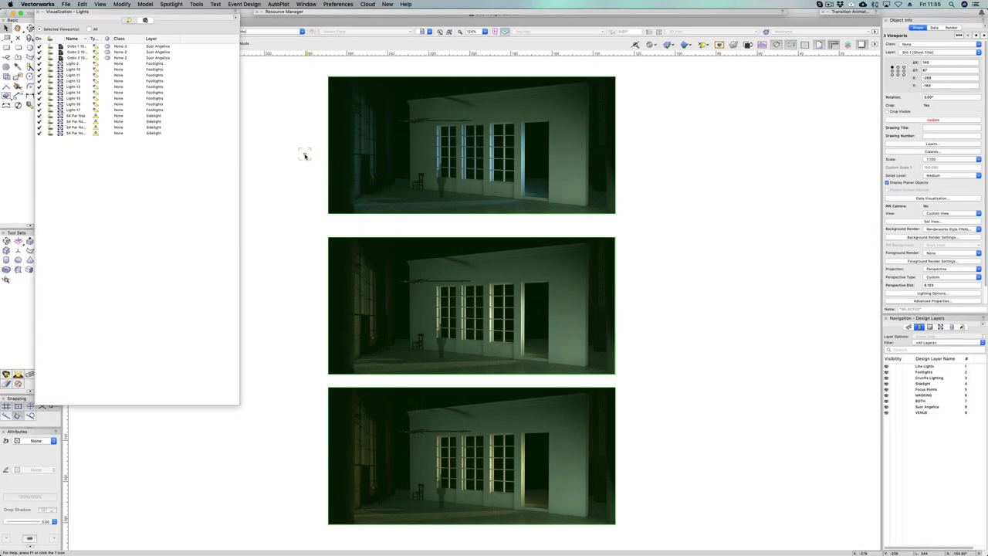
click(305, 157)
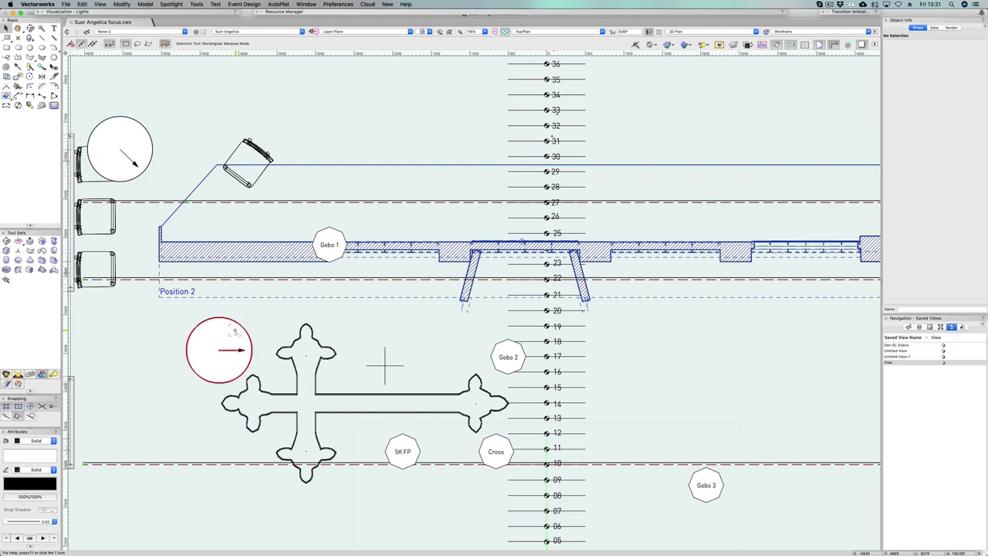
Select the HMI light beside the crucifix, view it in the OpenGL perspective, and move the Cross focus point away from the crucifix
click(235, 330)
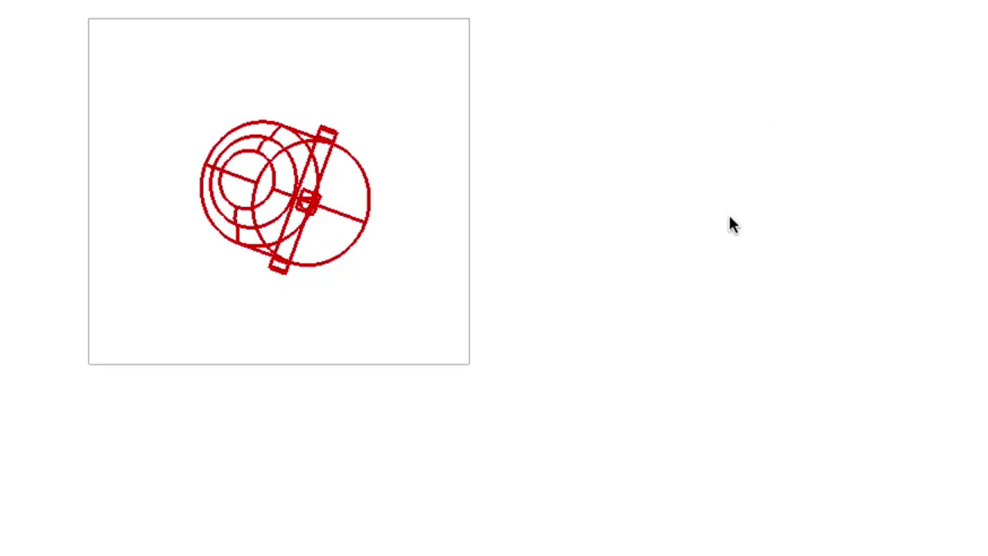
middle_drag(661, 332, 695, 3)
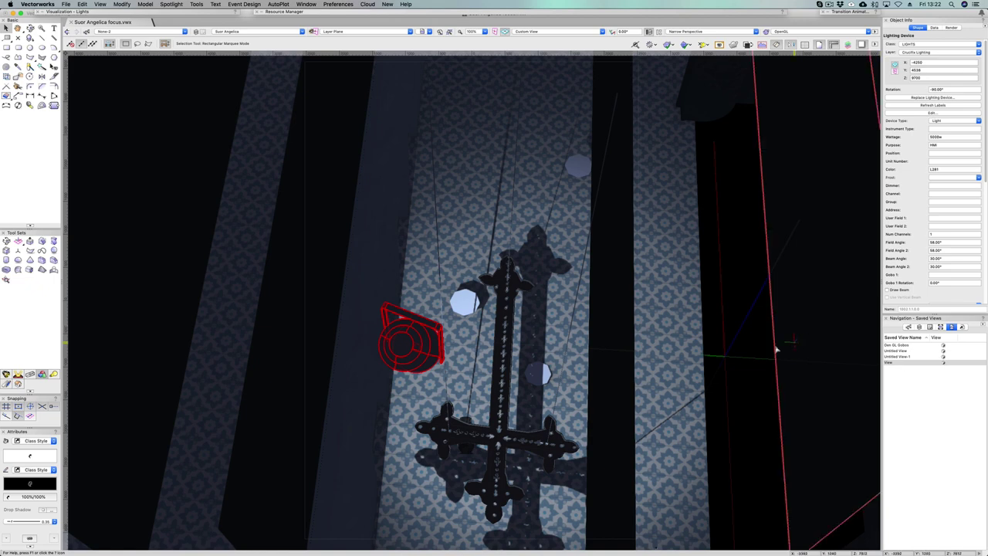
click(540, 374)
click(540, 374)
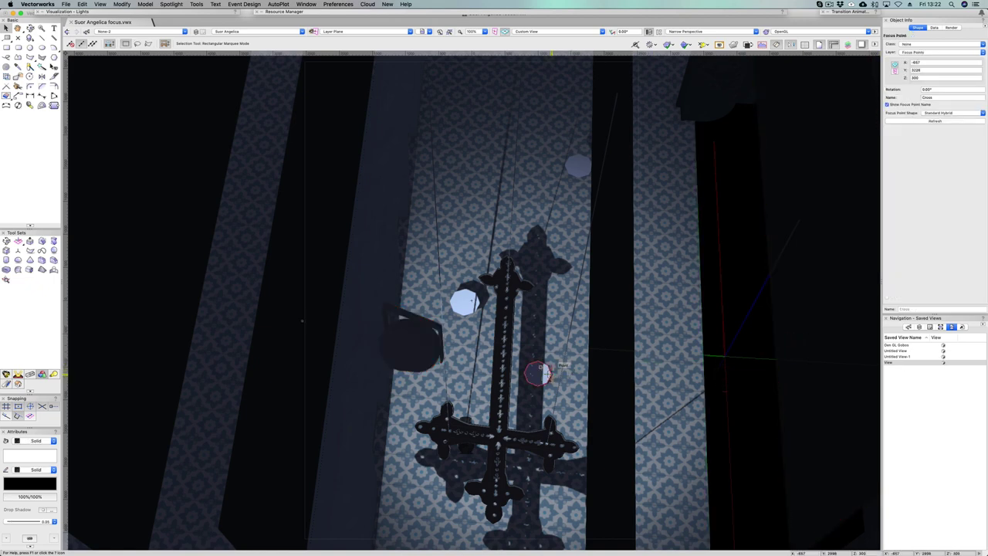
mouse_move(546, 371)
mouse_down()
mouse_move(556, 374)
mouse_move(546, 374)
mouse_up()
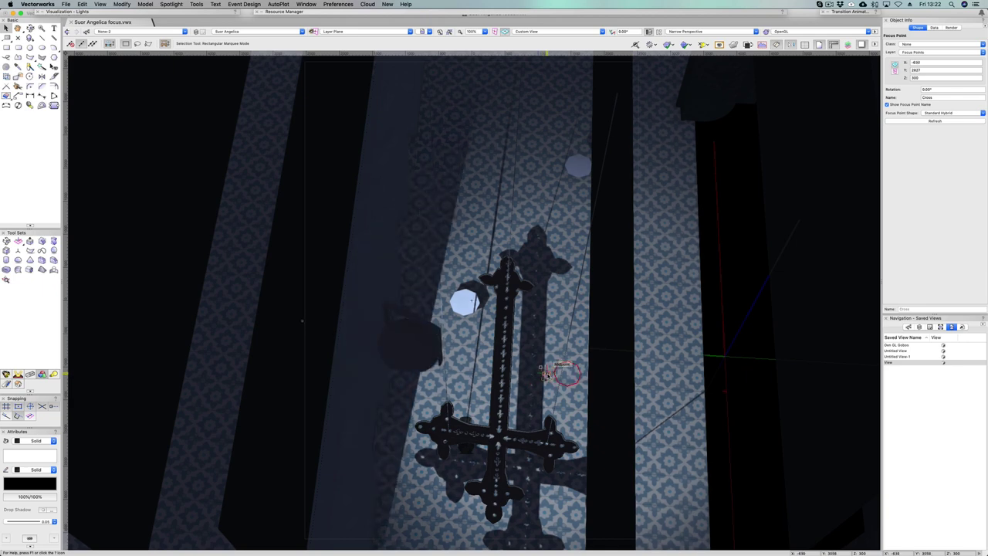
Undo the Cross focus point moves and view changes back to the plan, and clear the selection
key(super+z)
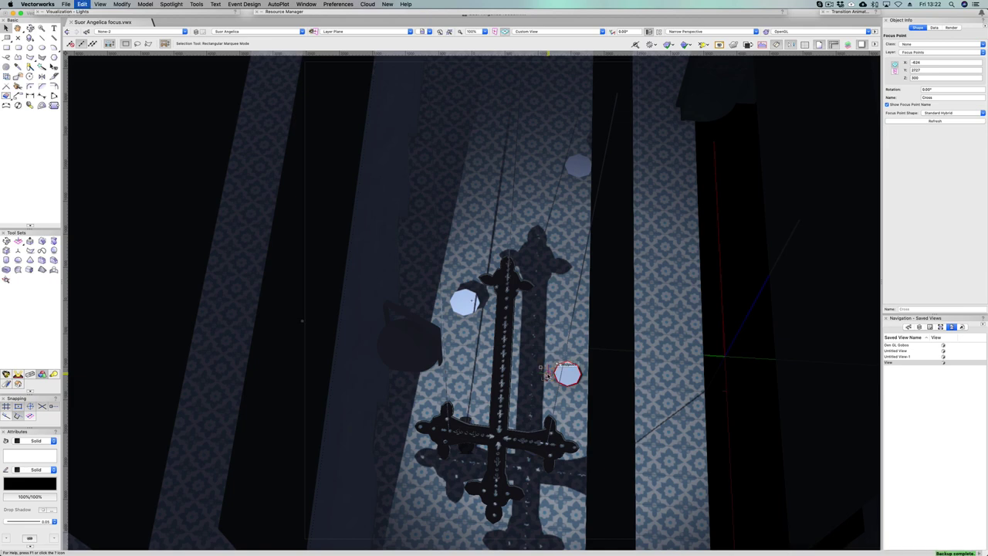
key(super+z)
key(super+z)
key(super+z)
key(super+z)
key(super+z)
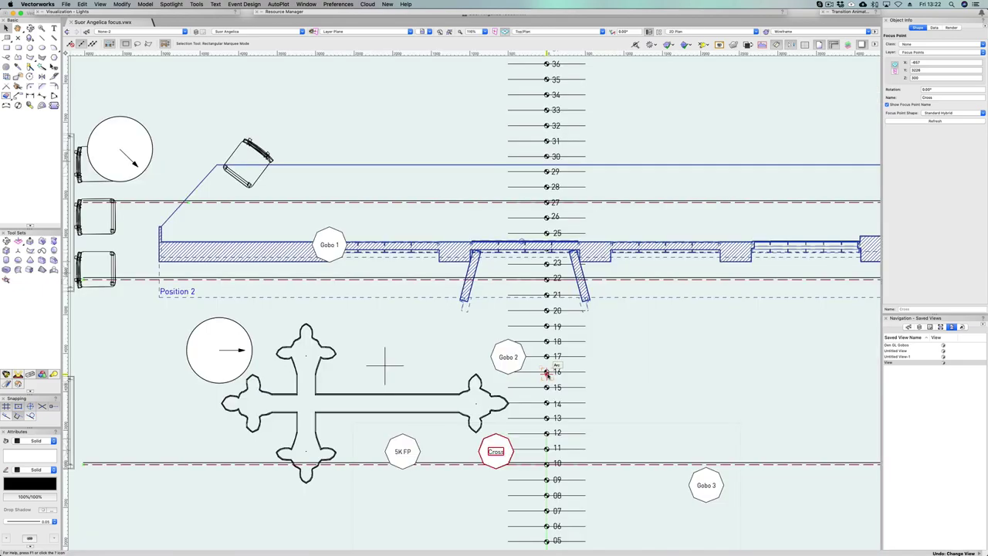
click(679, 372)
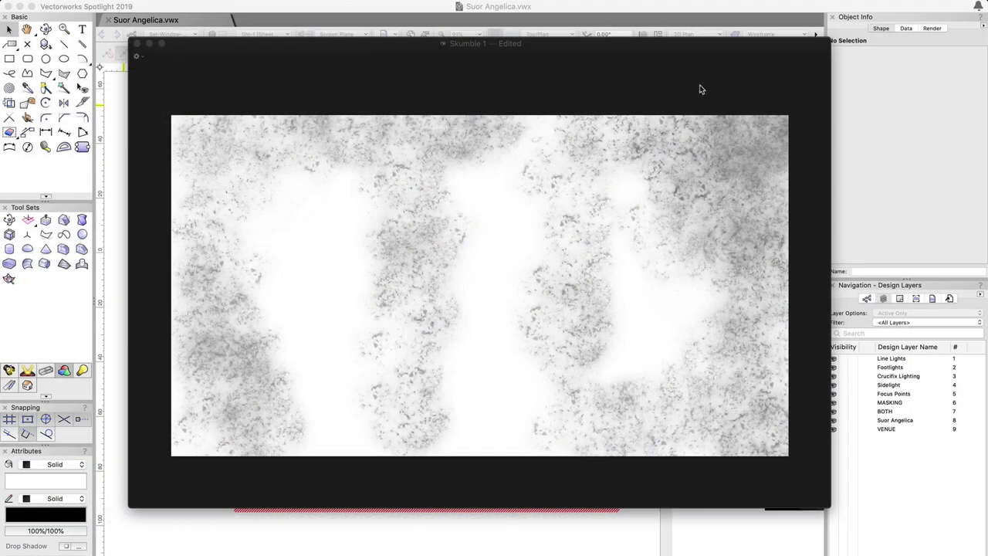
Switch to the Skumble 1 image in the image editor and adjust the Background Layer's opacity
click(699, 88)
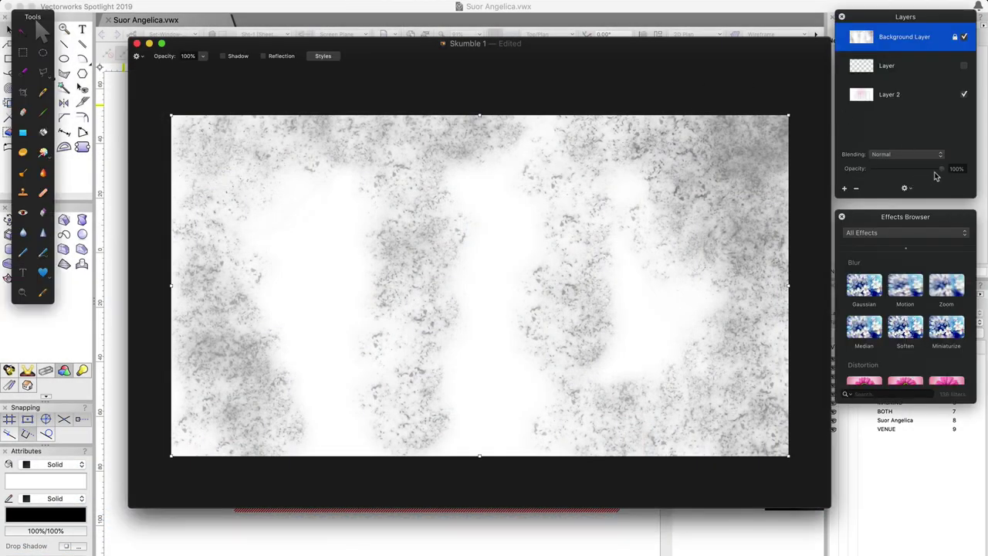
mouse_move(942, 171)
mouse_down()
mouse_move(881, 170)
mouse_move(943, 173)
mouse_up()
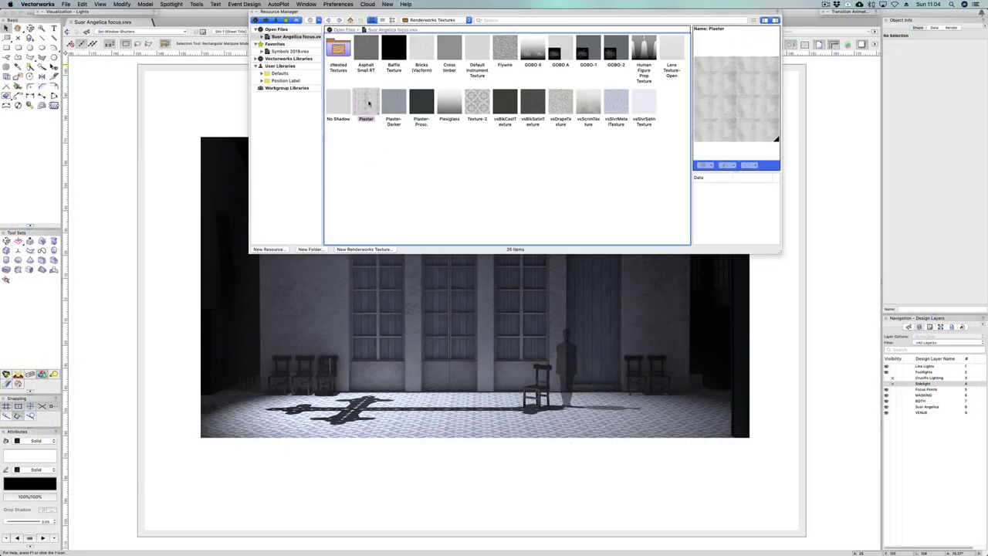
Edit the Plaster texture, review its image color settings including the Use Object Fill filter, and accept them
right_click(367, 100)
click(386, 158)
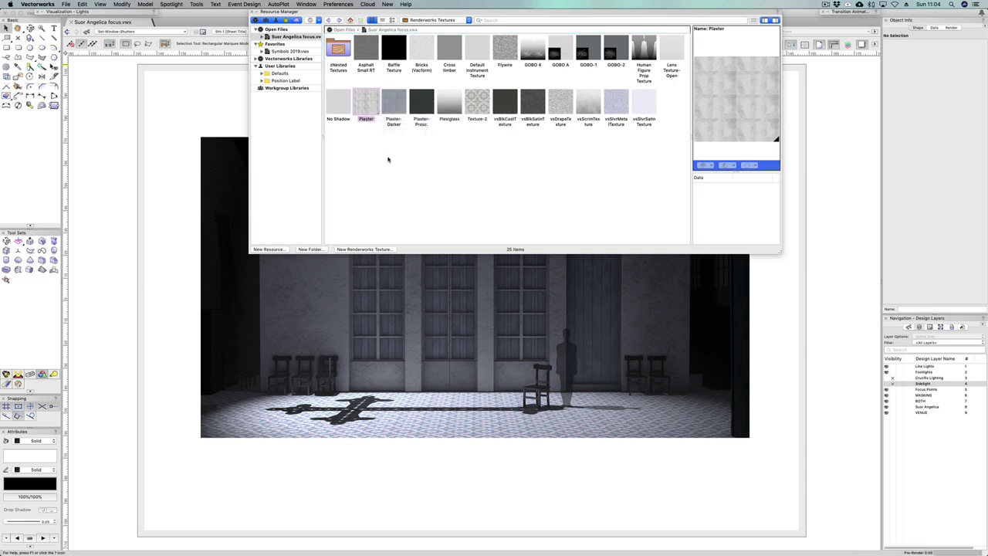
click(454, 140)
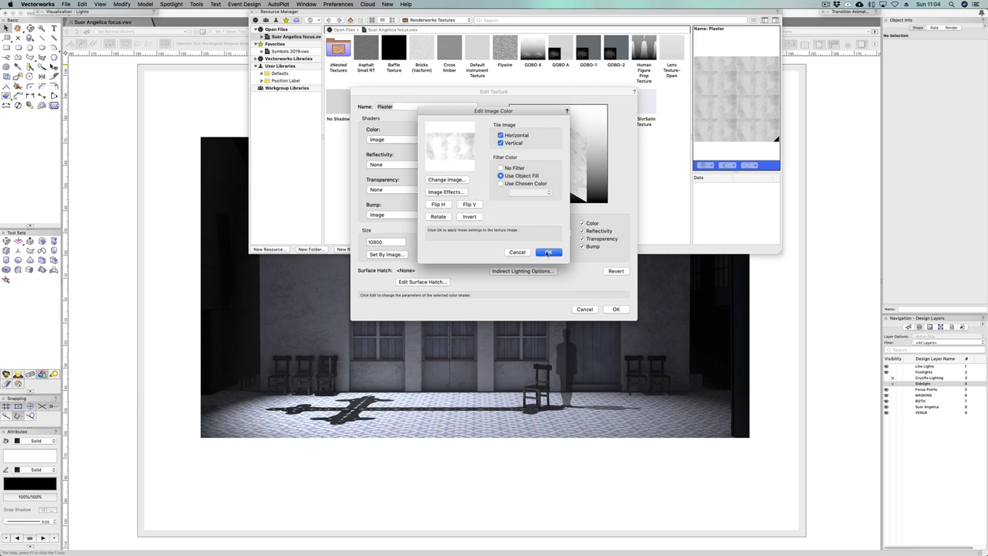
click(548, 252)
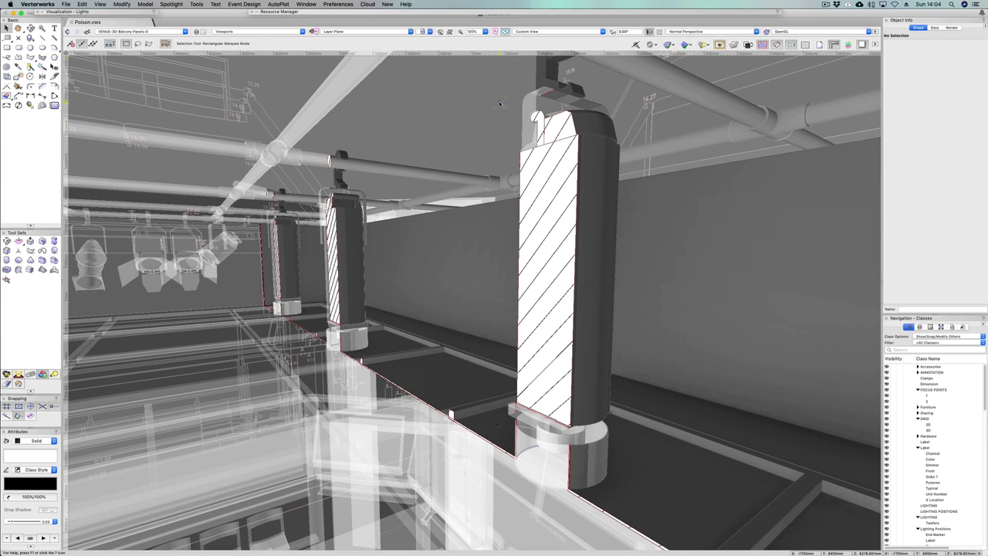
Examine the clipped lighting rig from the opposite side and open the sheet layer Sht-6 [CEILING DETAILS]
key(shift+c)
drag(498, 105, 499, 105)
key(x)
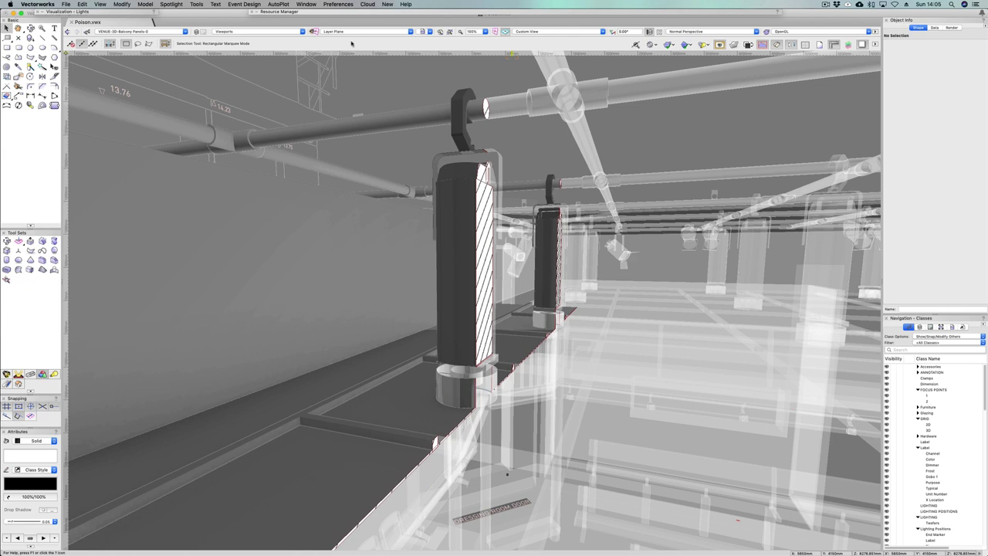
click(236, 31)
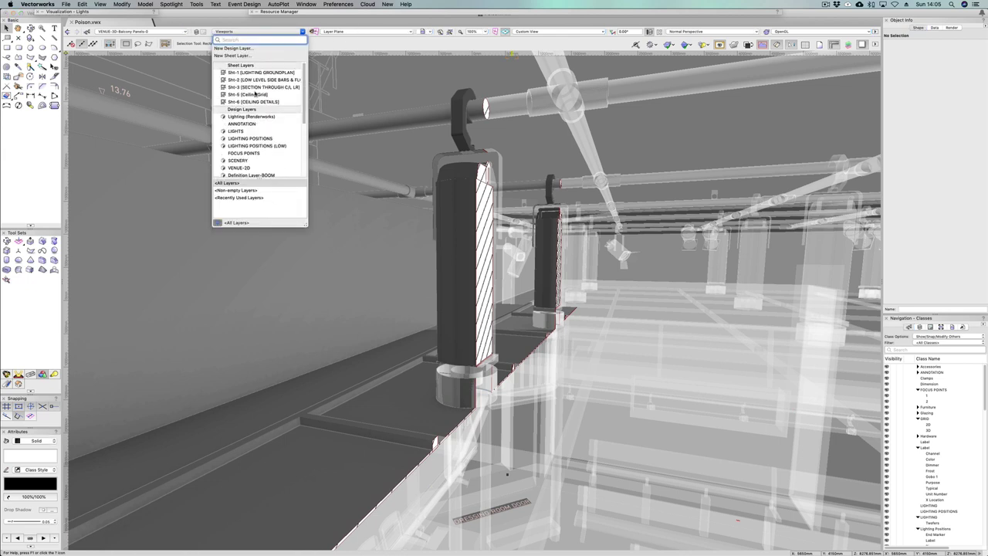
click(250, 101)
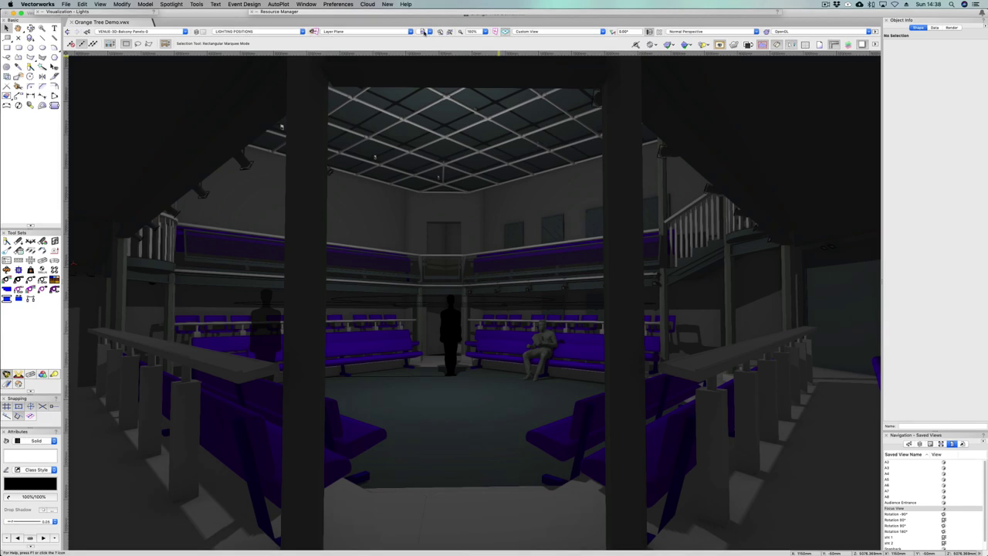
Access the saved views of the theatre model, select the standing figure's image prop, and show it in Top/Plan view
click(425, 32)
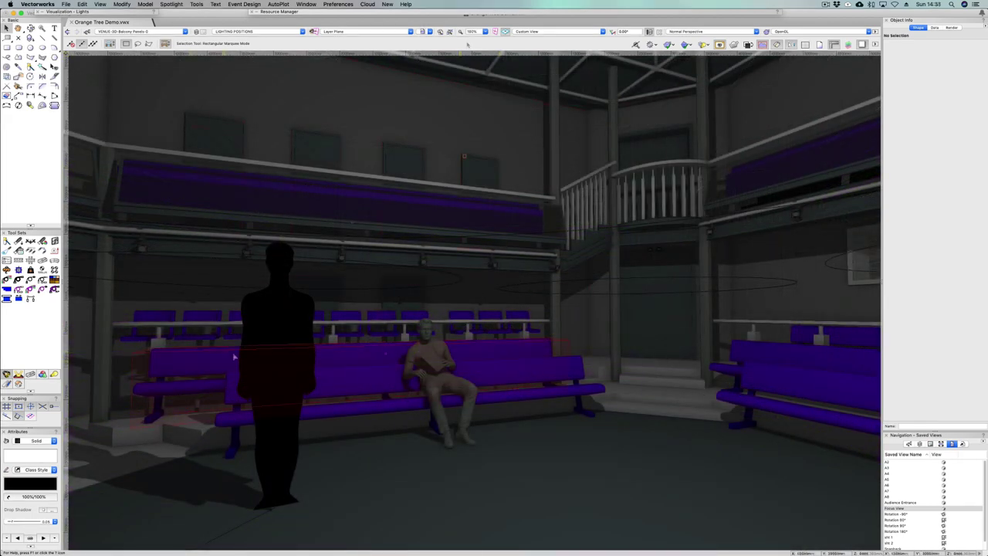
click(274, 328)
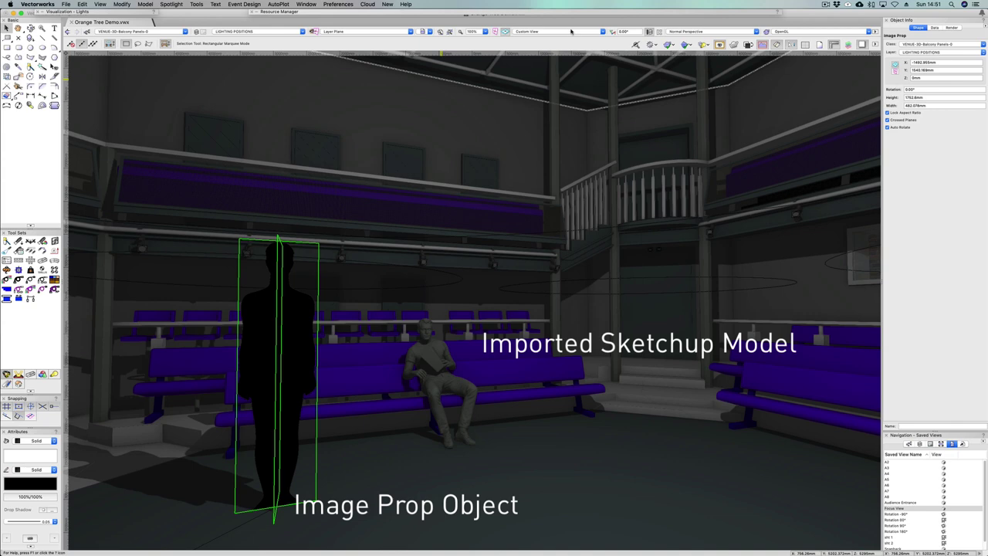
key(super+5)
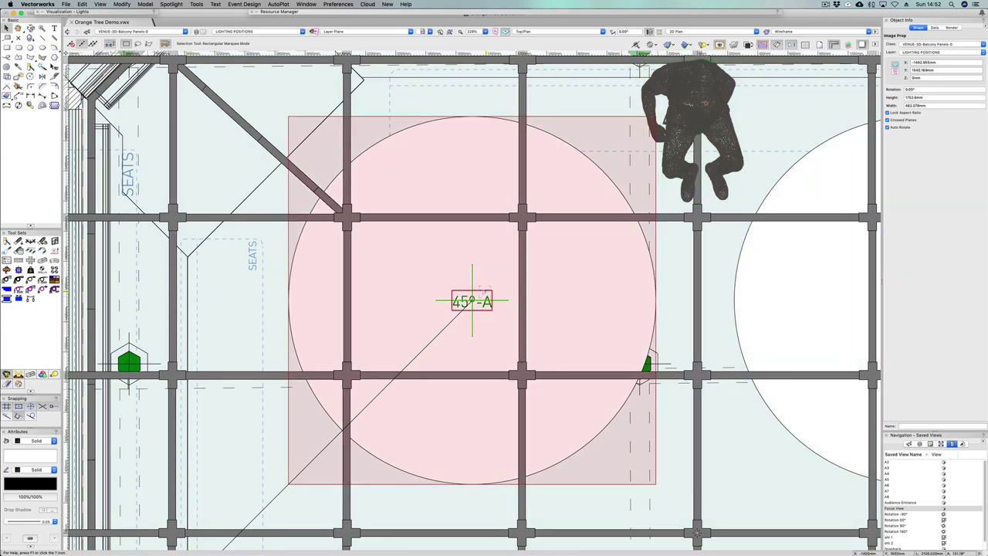
Trace the line from focus point 45º-A to its 24-44 lighting device and review the device's focus angles and throw distance
click(569, 255)
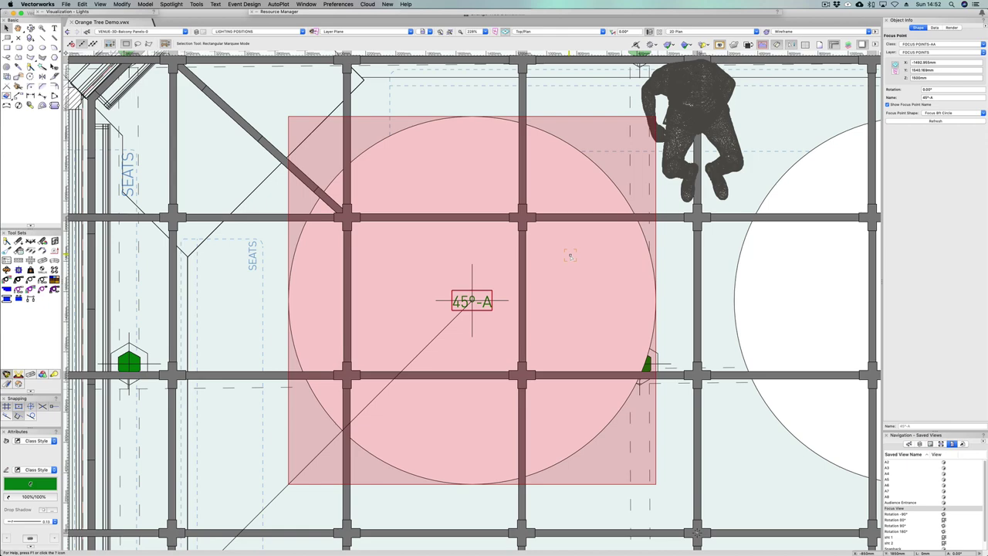
scroll(499, 425, down, 5)
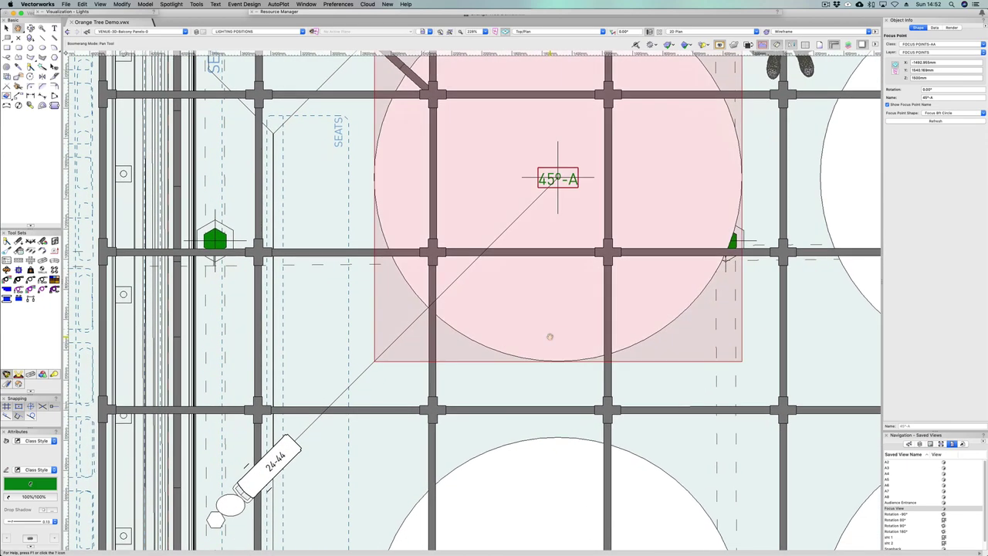
mouse_move(500, 401)
middle_down()
mouse_move(521, 269)
mouse_move(509, 333)
middle_up()
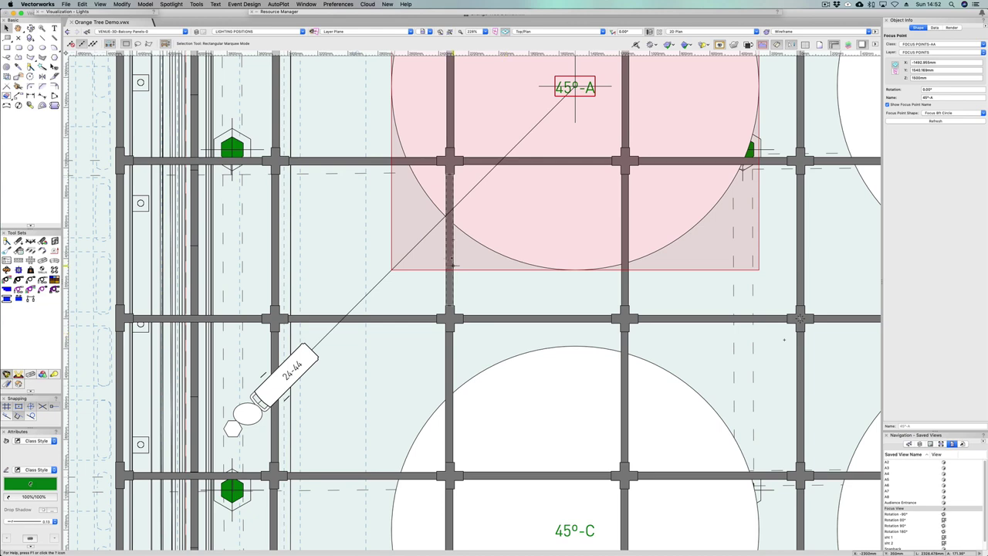
click(375, 285)
middle_drag(389, 388, 427, 239)
click(436, 215)
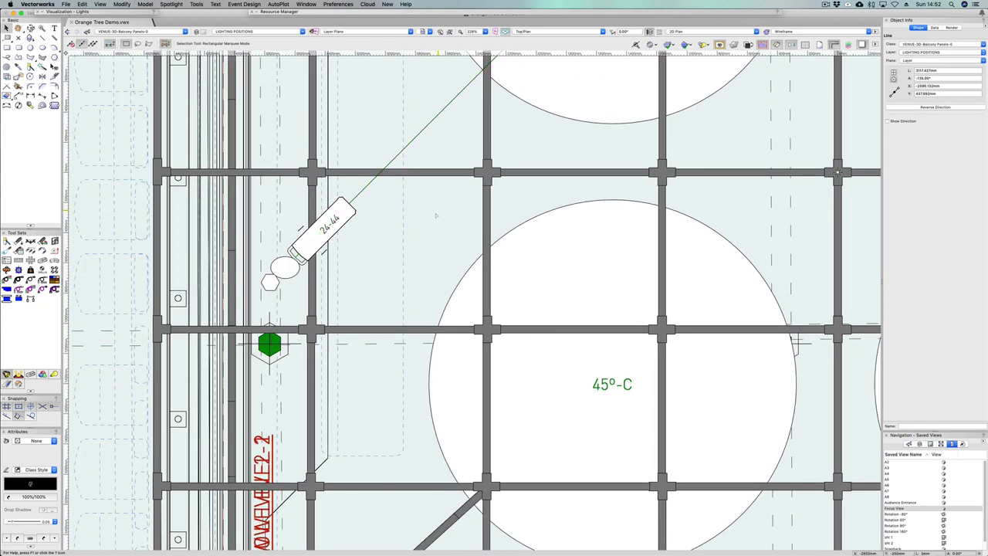
click(349, 207)
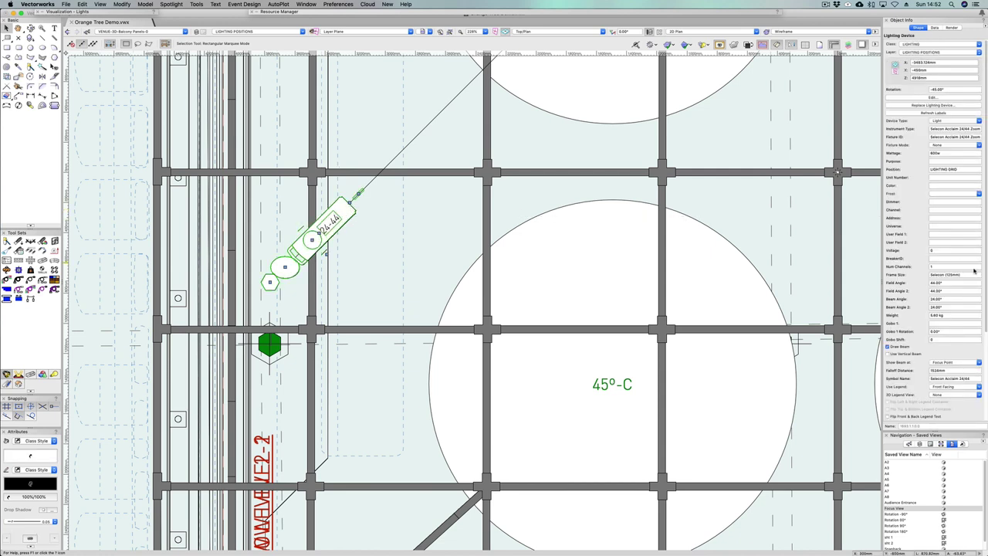
scroll(967, 278, down, 5)
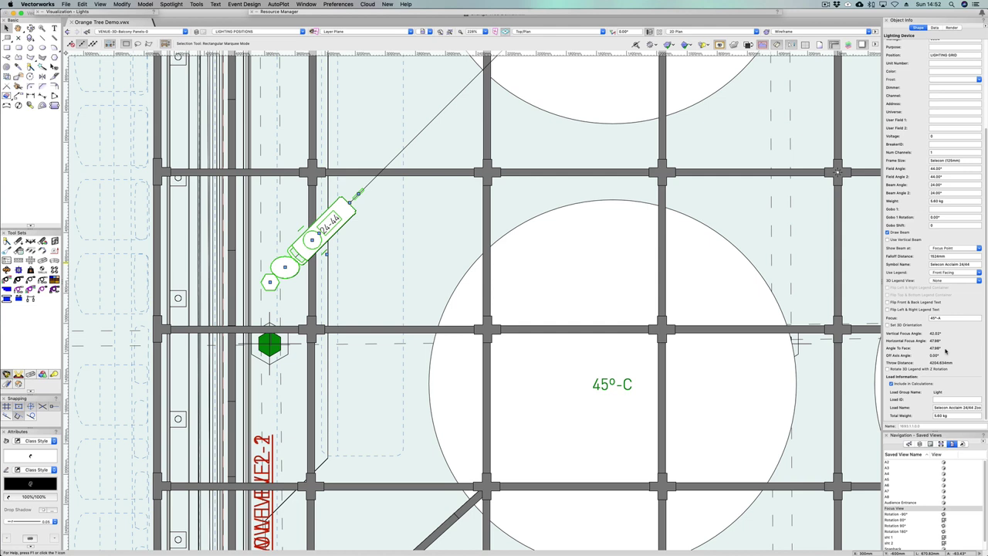
Turn on the 24-44 lighting device in the plan and access the saved views
click(822, 194)
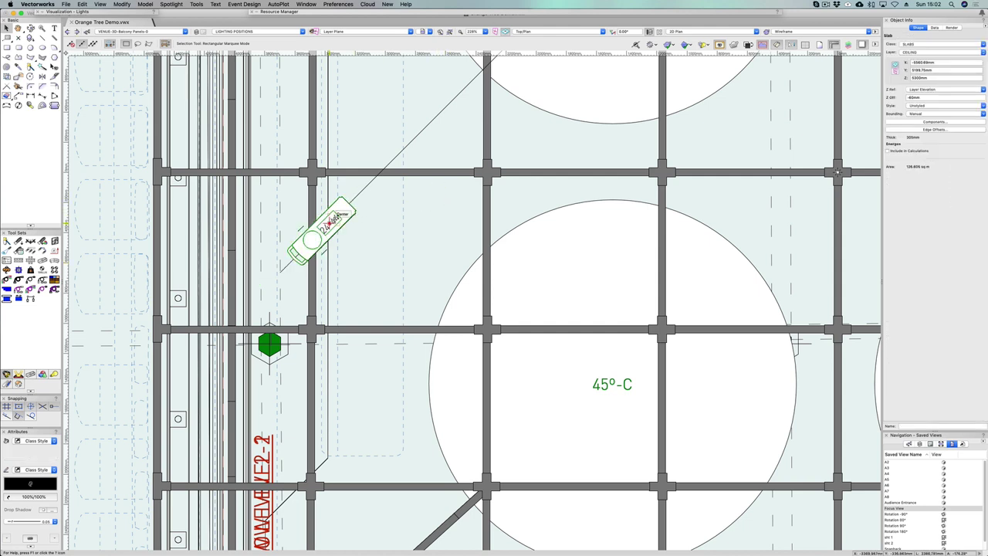
right_click(334, 219)
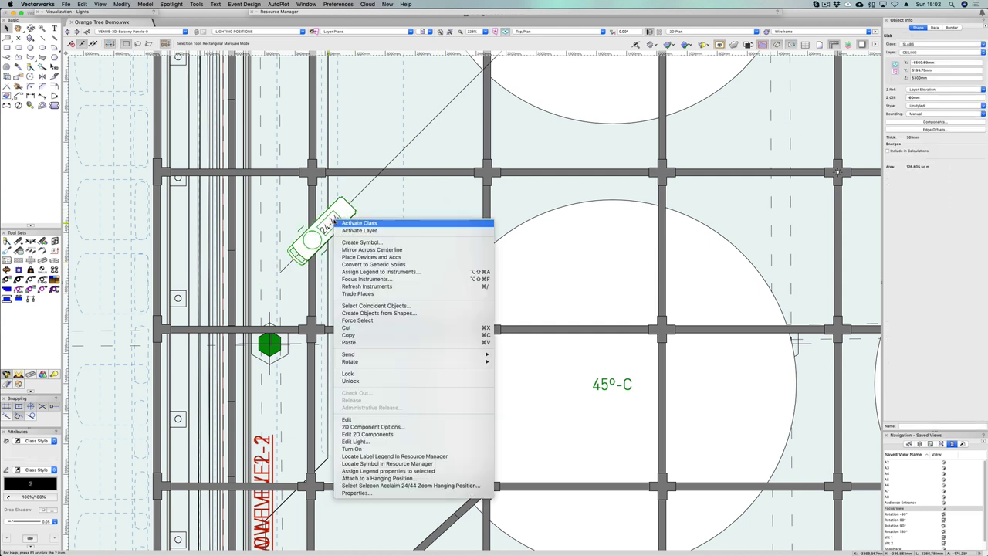
click(363, 450)
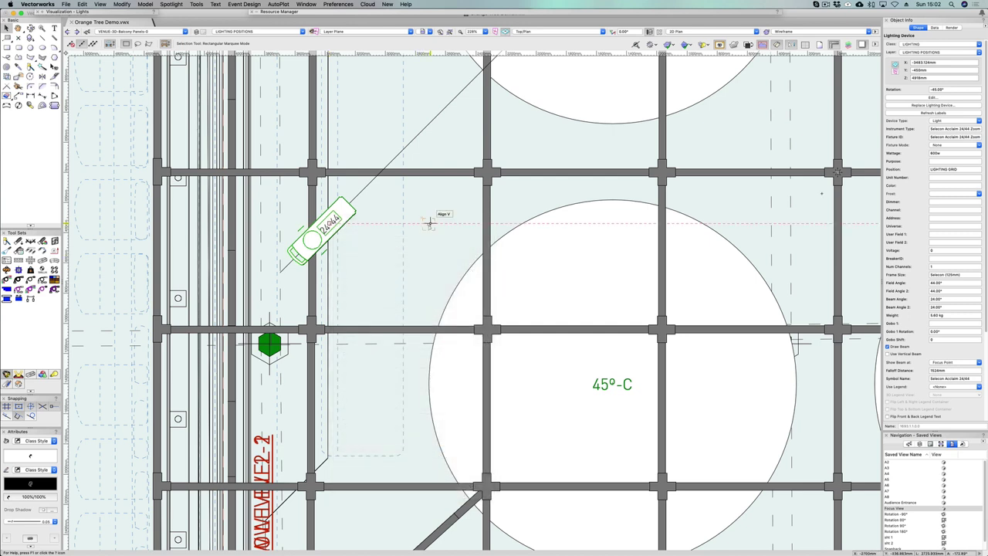
click(422, 31)
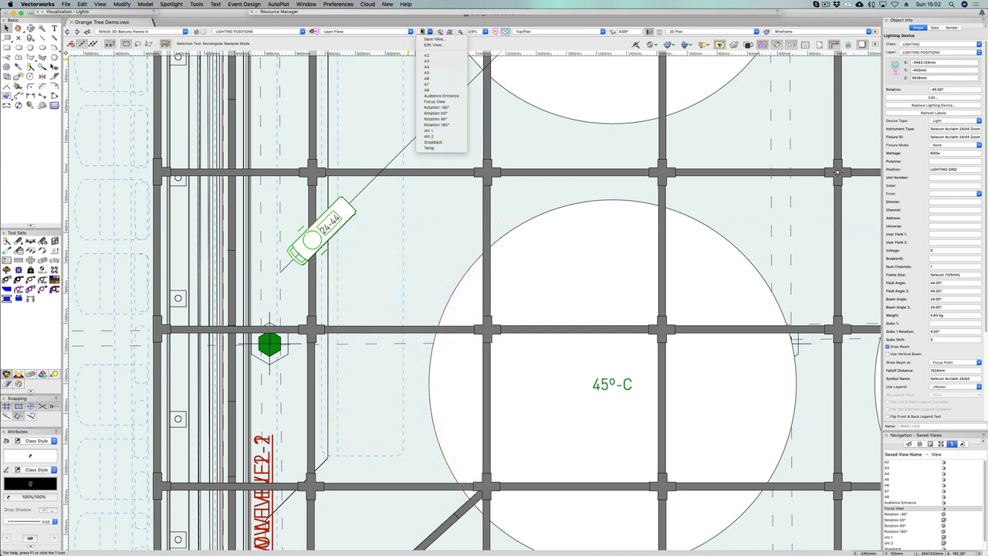
click(433, 19)
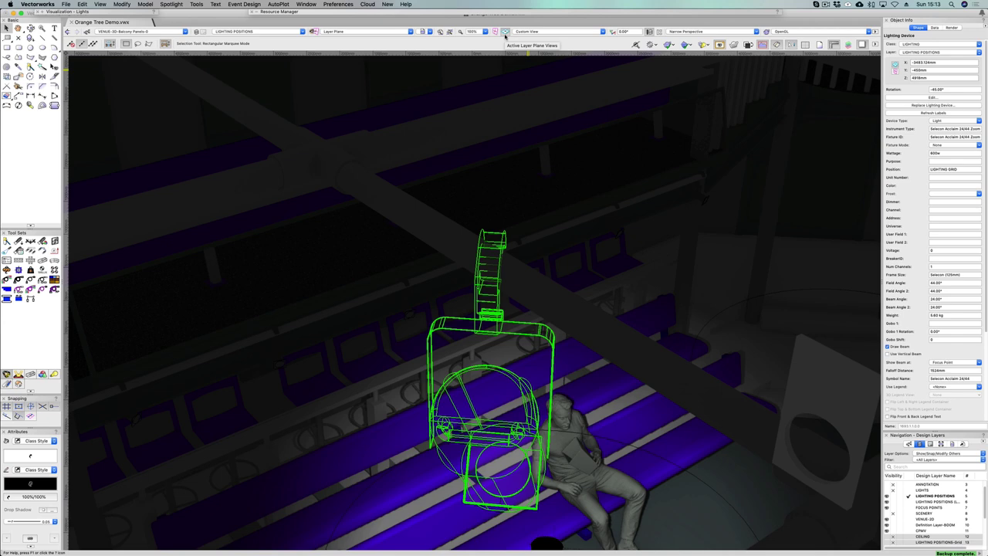
Edit the lighting device's bottom shutter, setting its depth to 60% and its angle to -31°
click(946, 99)
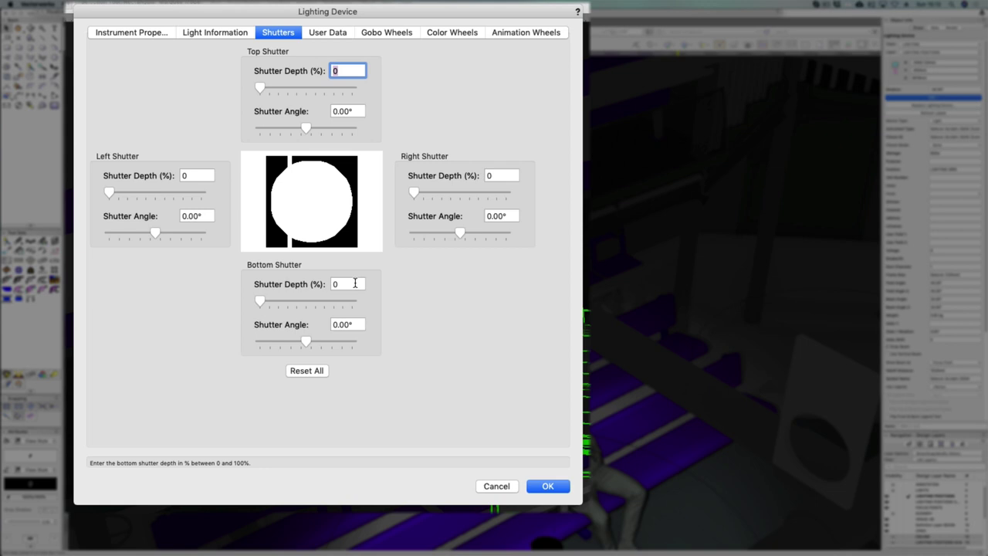
click(356, 284)
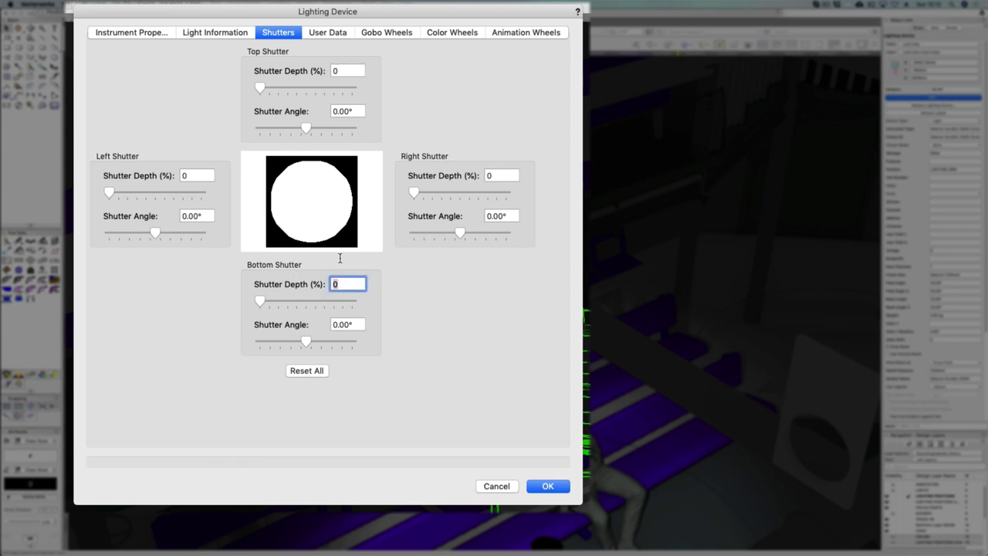
text(60)
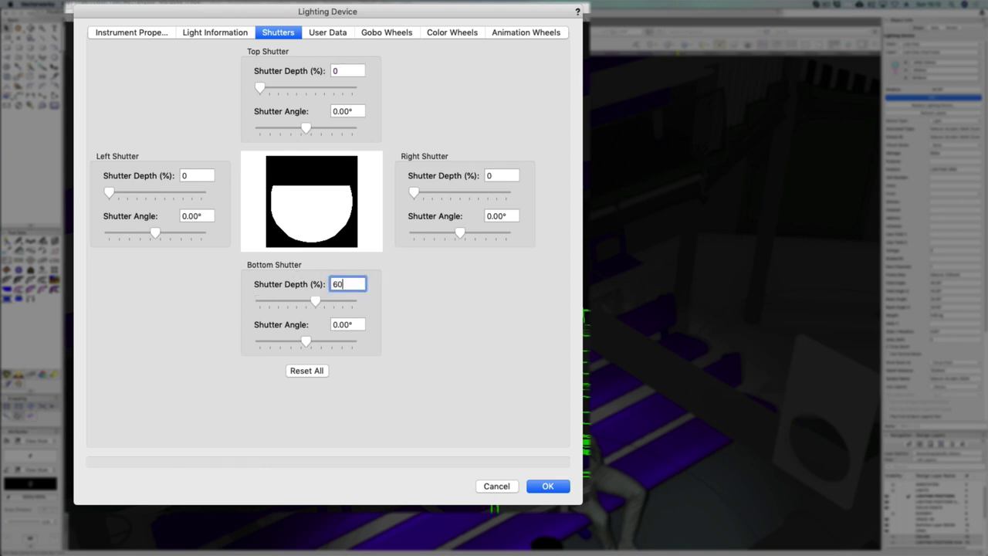
key(Tab)
text(-35)
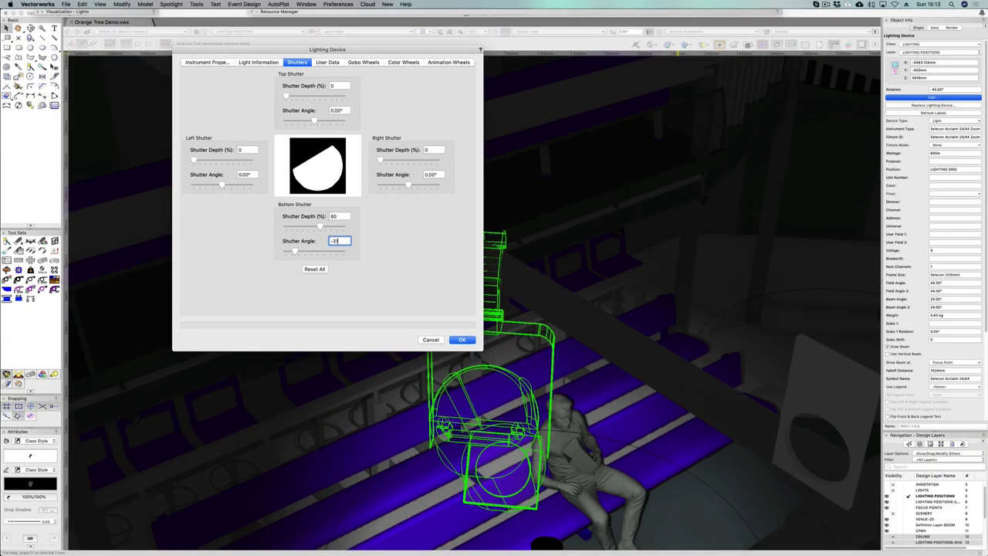
click(464, 341)
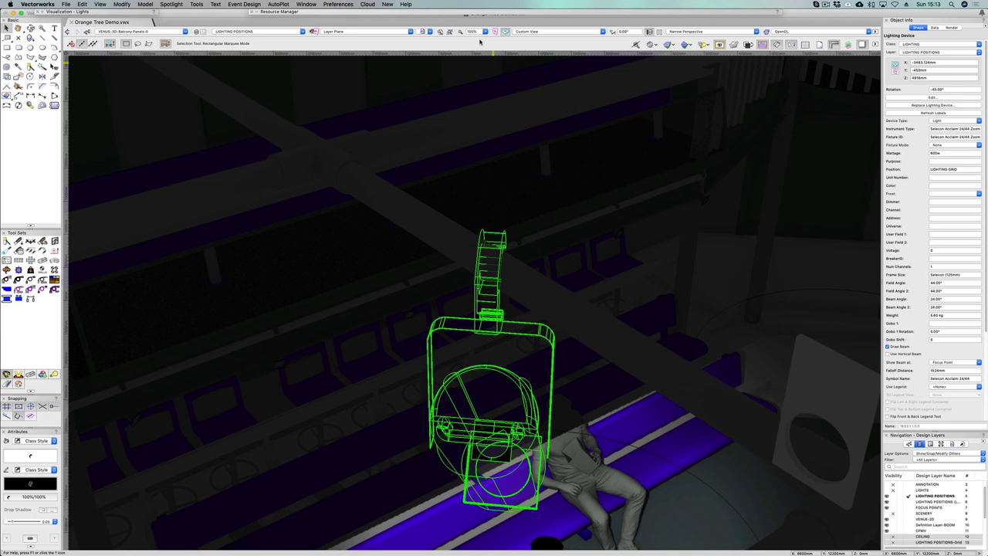
Select the standing figure's image prop, show the model from the top, and nudge the figure towards the blue bench
key(shift+c)
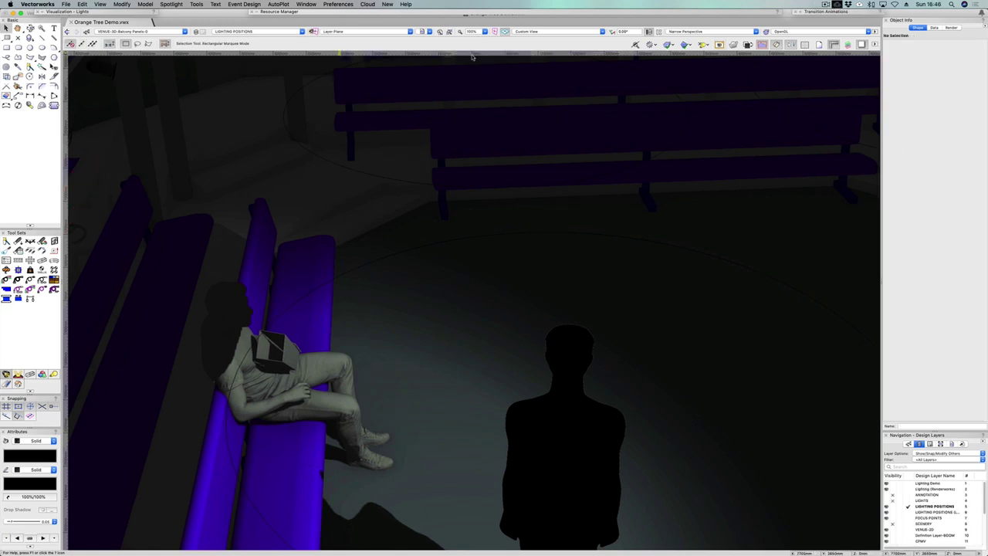
click(583, 427)
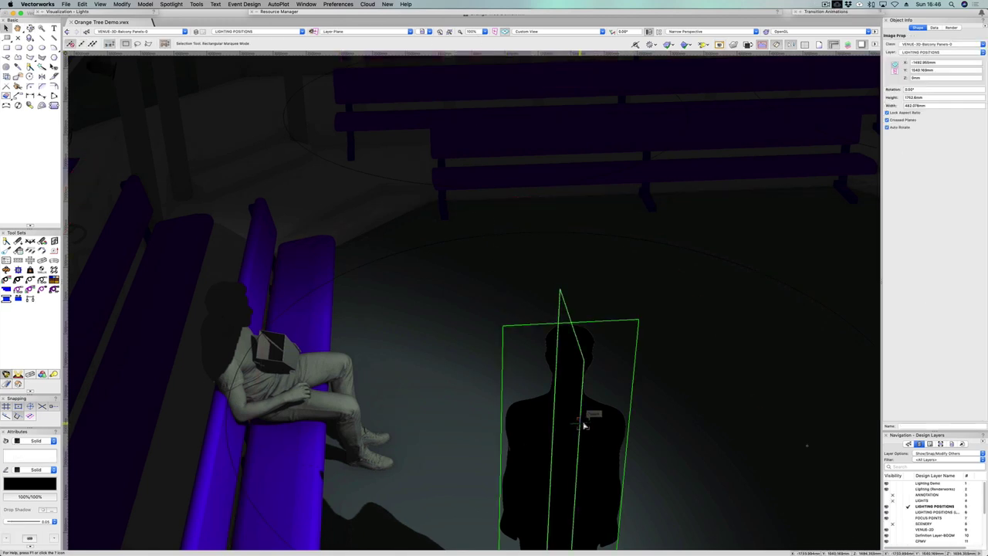
click(549, 31)
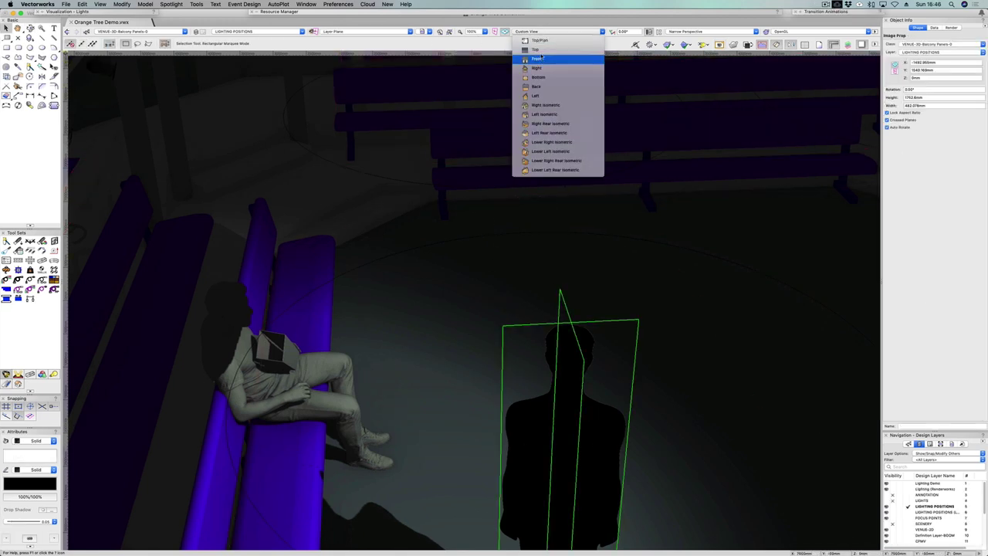
click(542, 50)
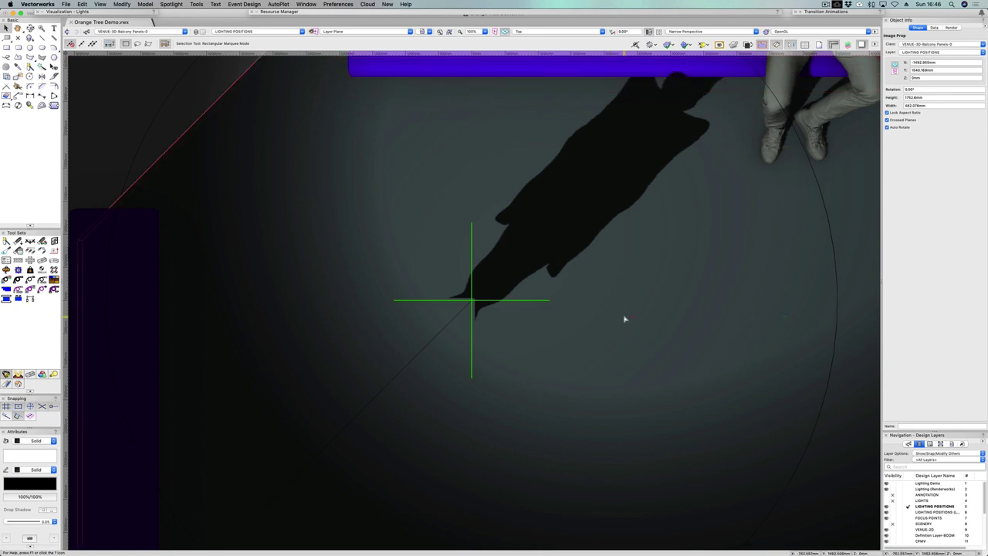
key(space)
drag(624, 315, 615, 453)
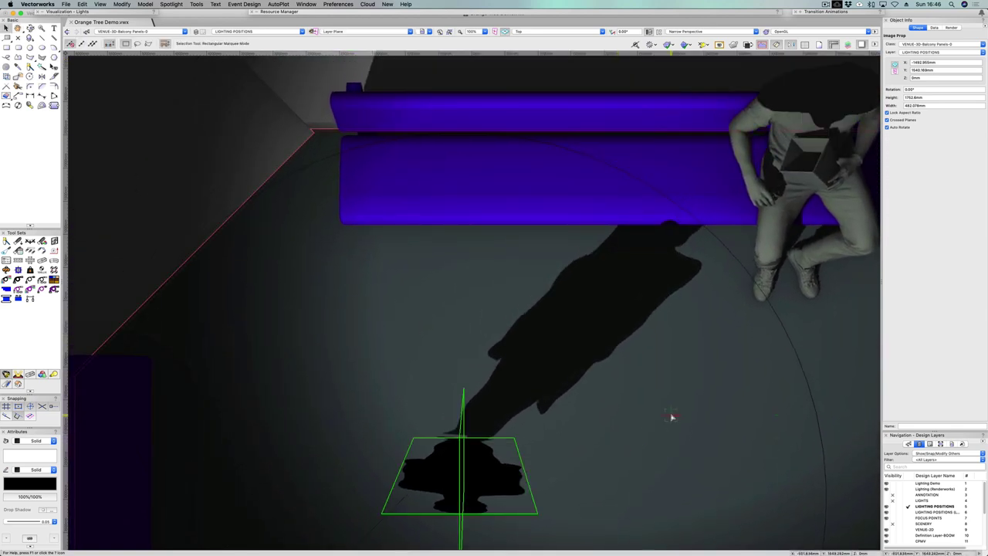
key(shift+Up)
key(shift+Up)
key(shift+Up)
key(shift+Up)
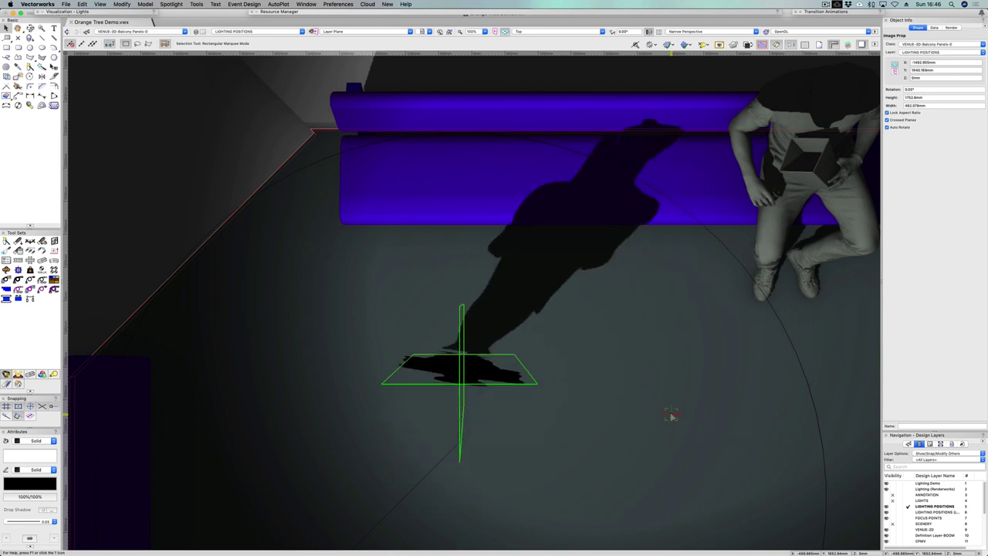
key(shift+Up)
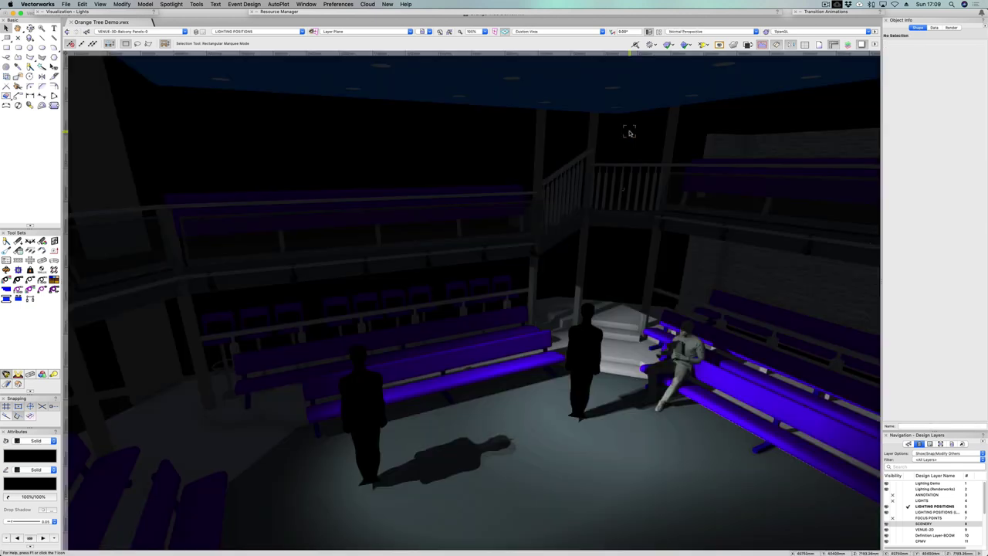
Examine the lit auditorium and the two standing figures' shadows from a lower angle in OpenGL
key(shift+c)
drag(630, 132, 628, 130)
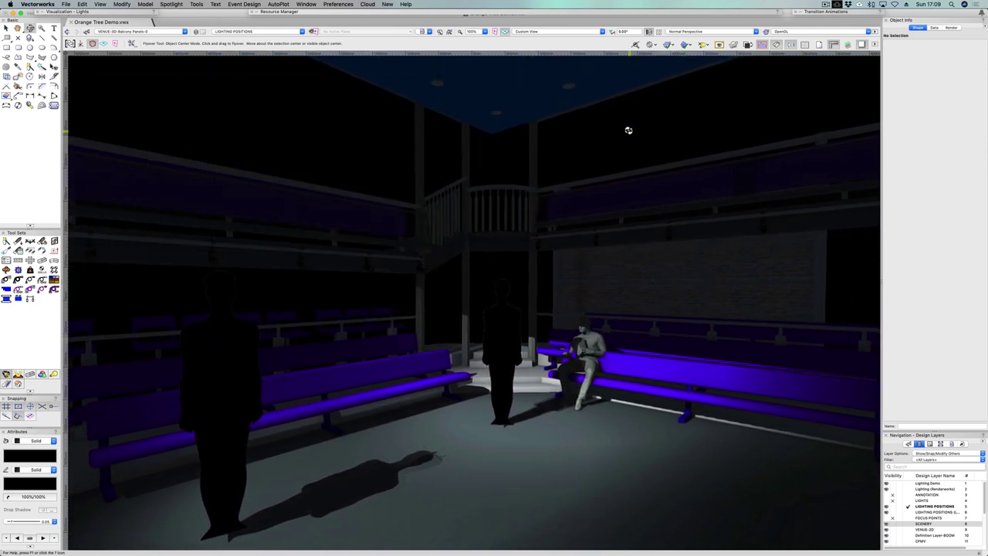
key(x)
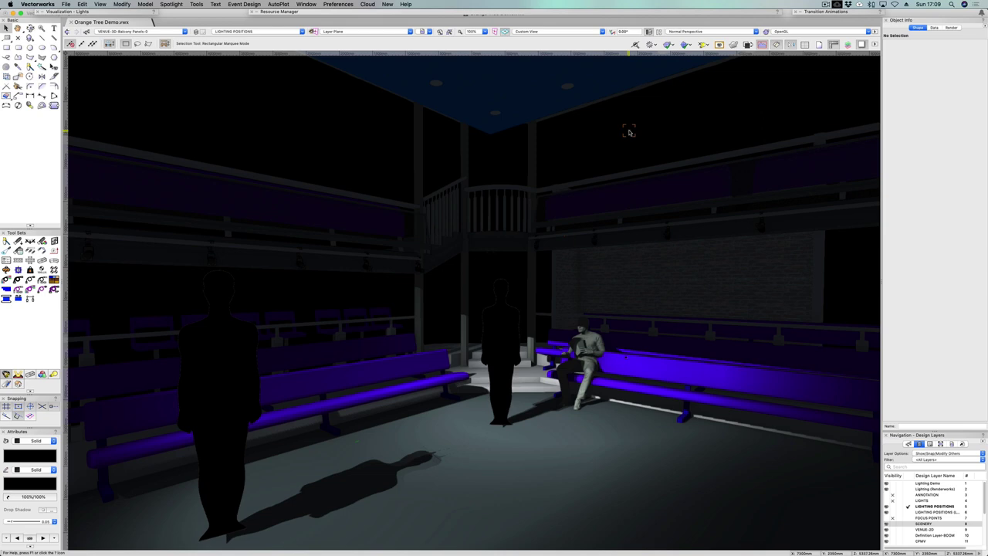
key(shift+c)
drag(628, 130, 629, 131)
key(x)
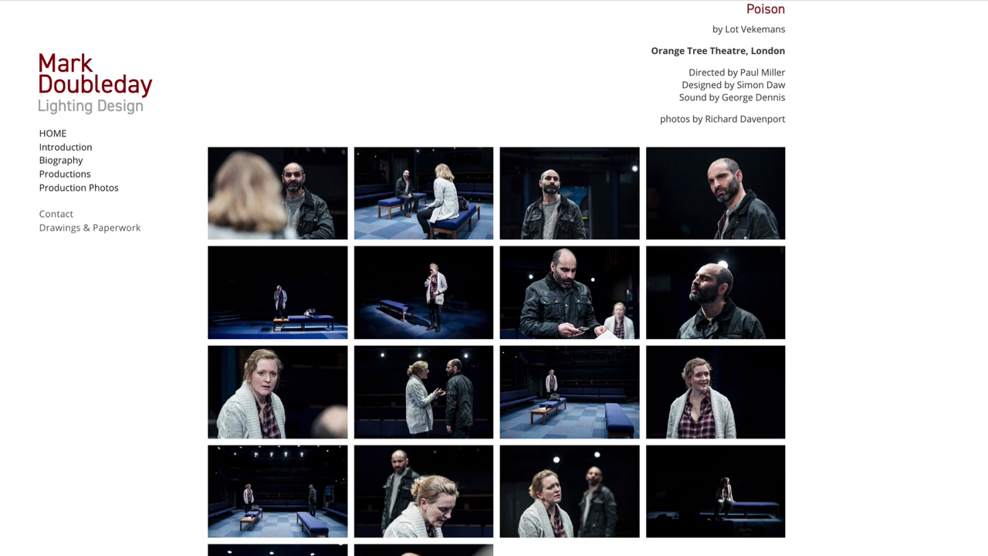
Switch to the lighting designer's website and browse enlarged production photos of Poison at the Orange Tree Theatre
click(279, 297)
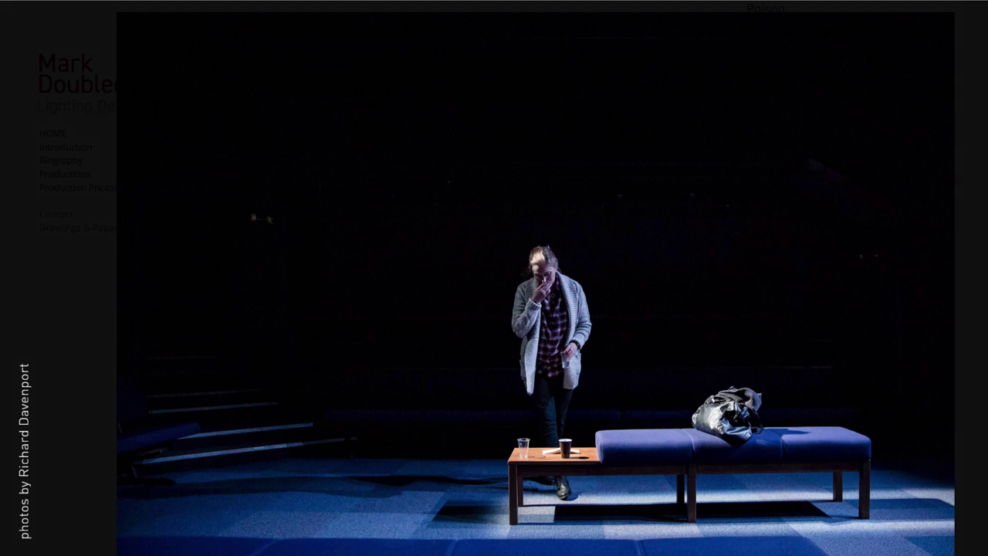
key(Right)
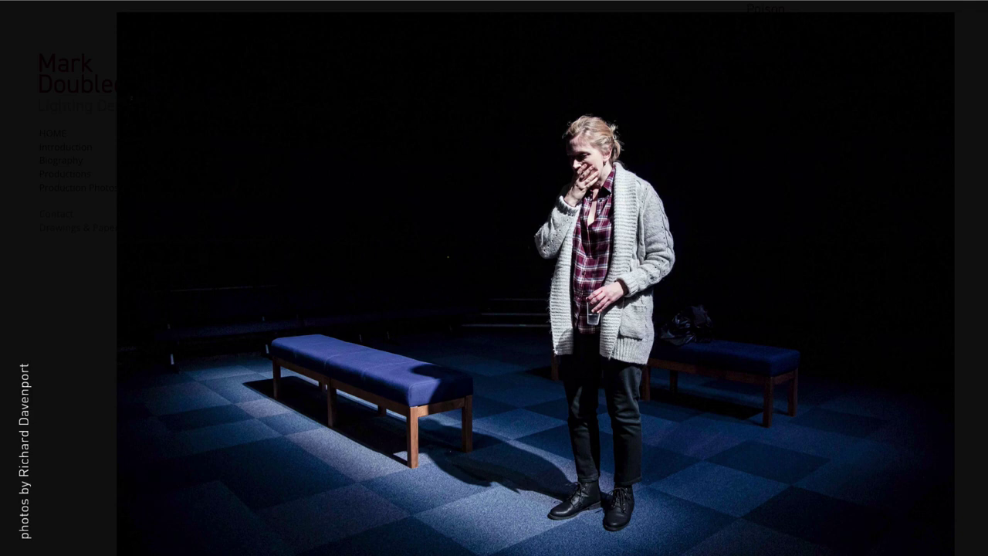
key(Right)
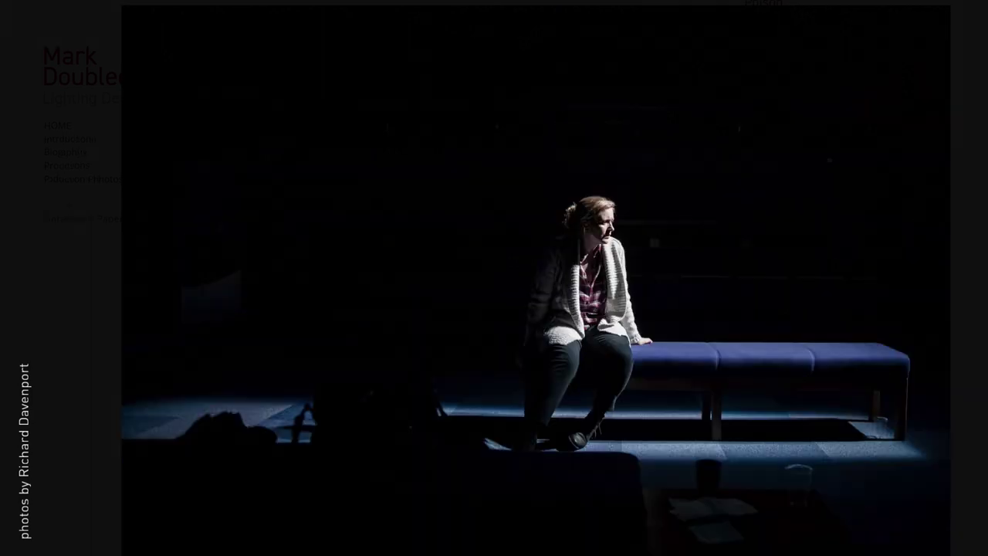
key(Right)
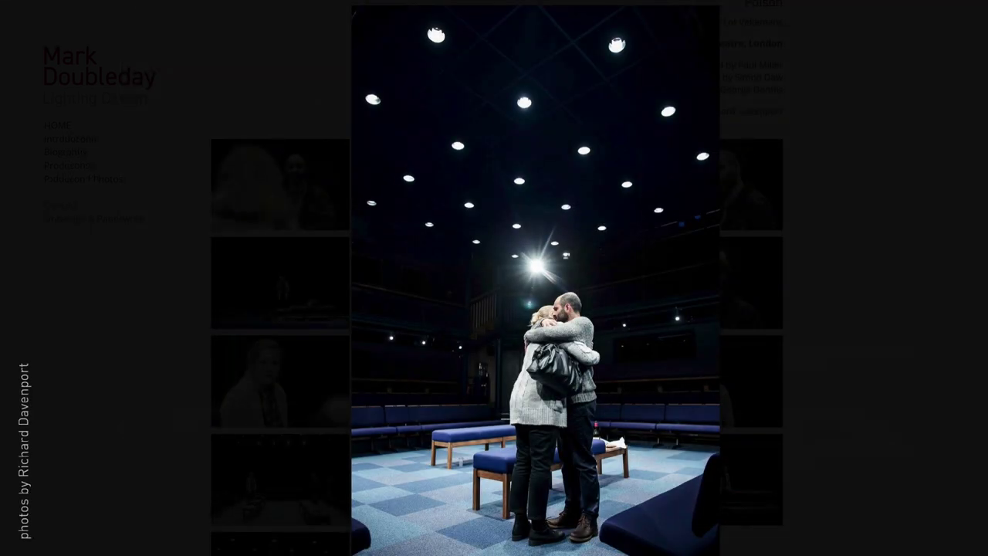